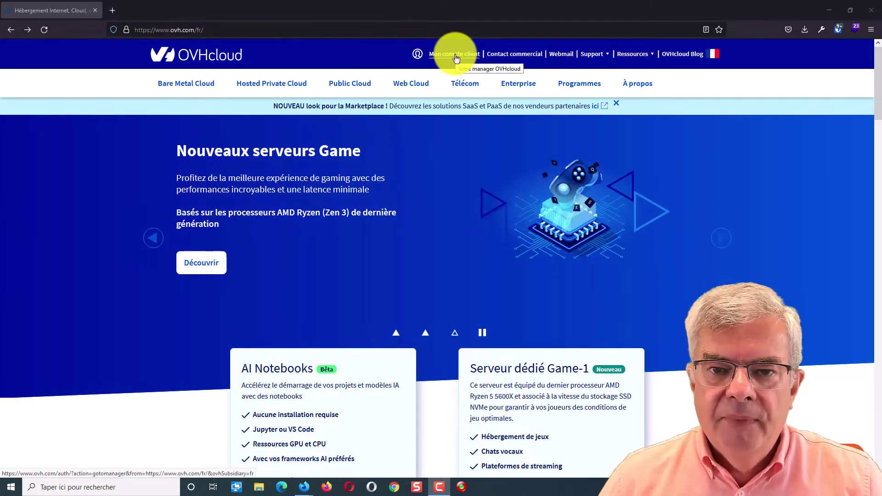
# Sign in to the OVHcloud customer account using the saved autofill login
pyautogui.click(456, 58)
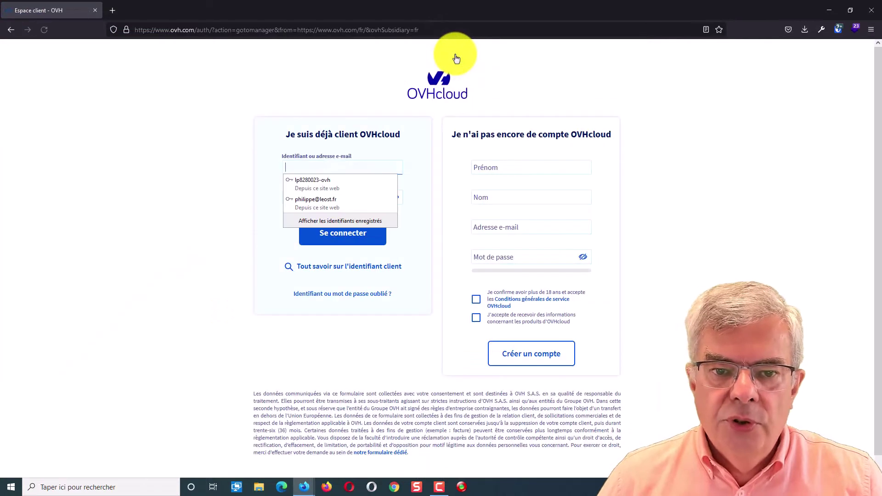
pyautogui.click(312, 181)
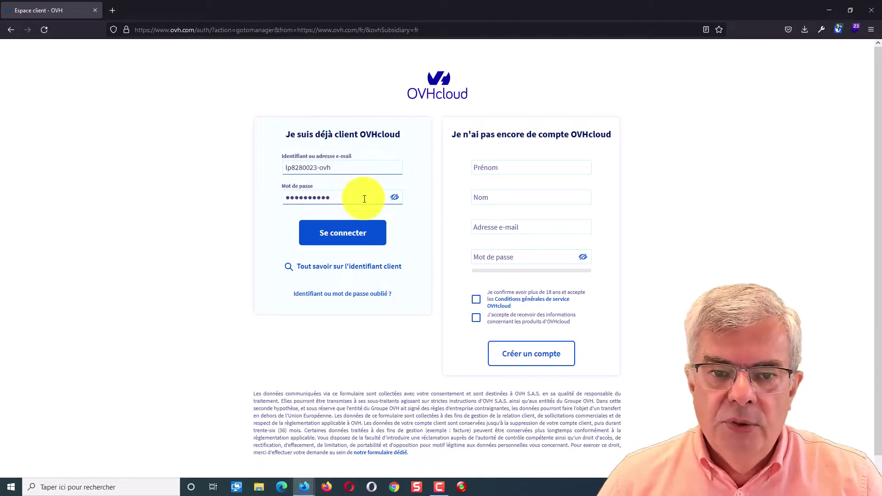
pyautogui.click(355, 239)
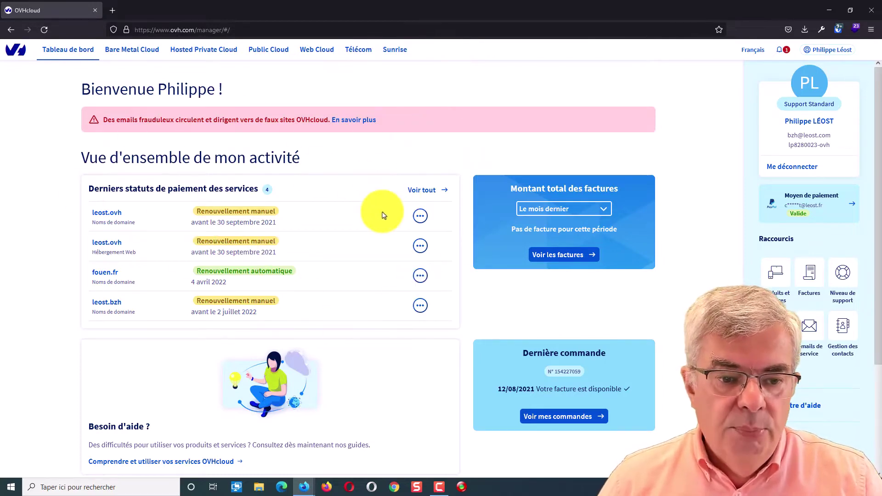
# Review the listed products and services, then open the Moyen de paiement page
pyautogui.scroll(-5, 381, 212)
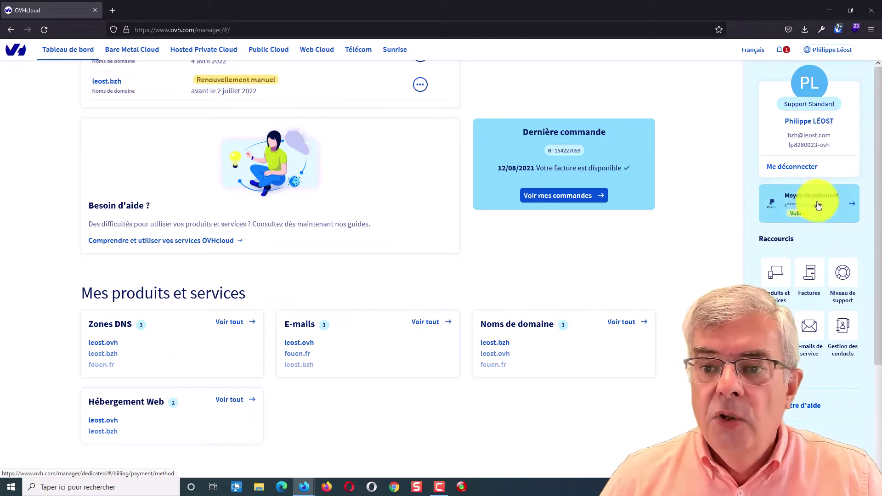
pyautogui.click(804, 209)
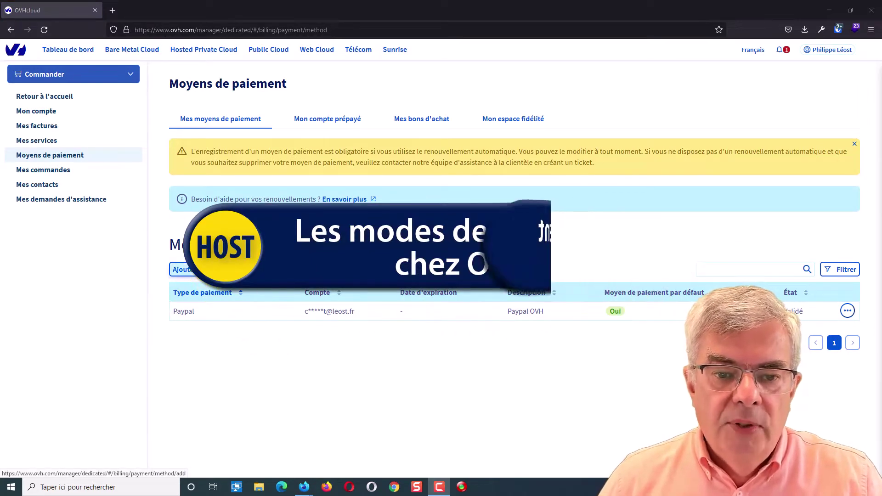
# Look at the options for adding a payment method, then return to the Tableau de bord
pyautogui.click(222, 269)
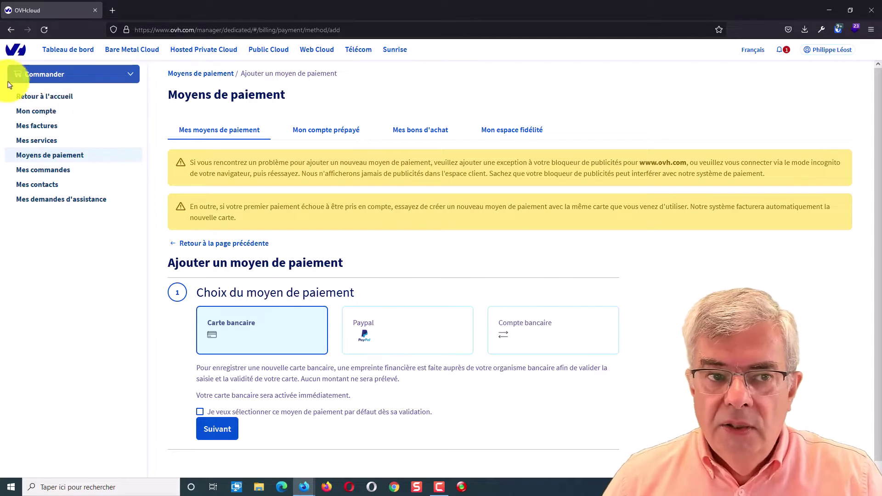
pyautogui.click(11, 30)
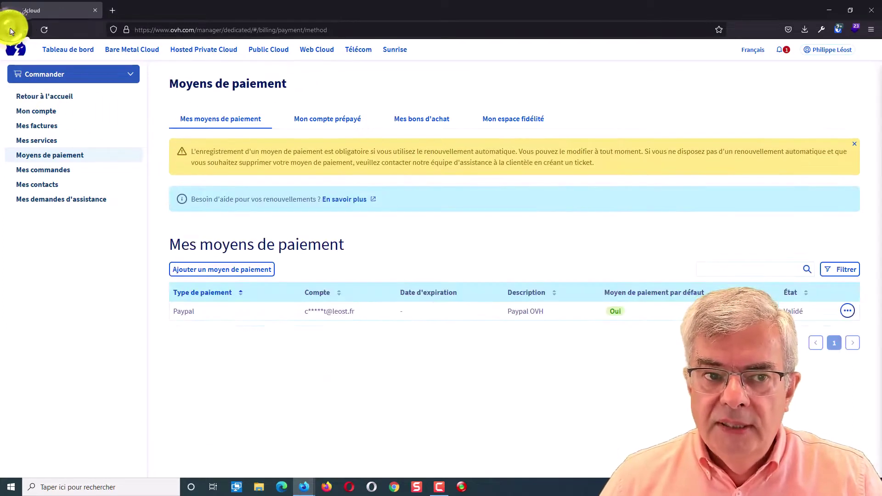
pyautogui.click(59, 51)
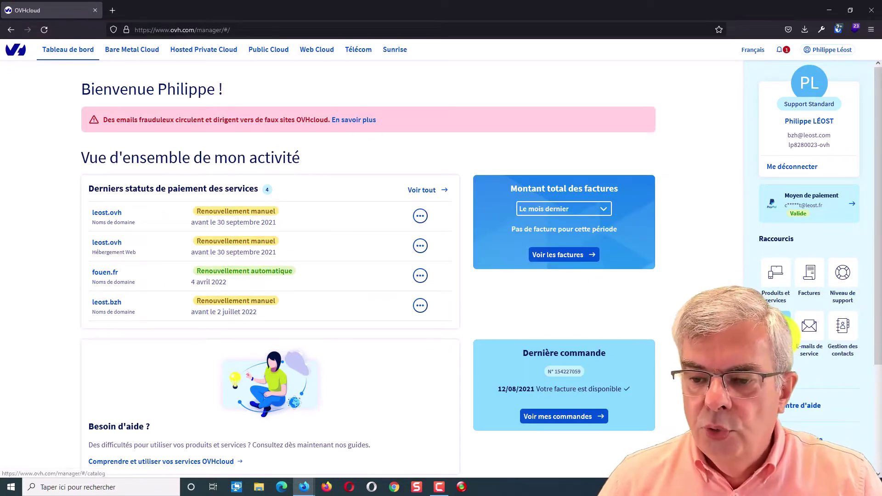
# Start a new support ticket via Mes demandes d'assistance under Liens utiles
pyautogui.scroll(-3, 787, 328)
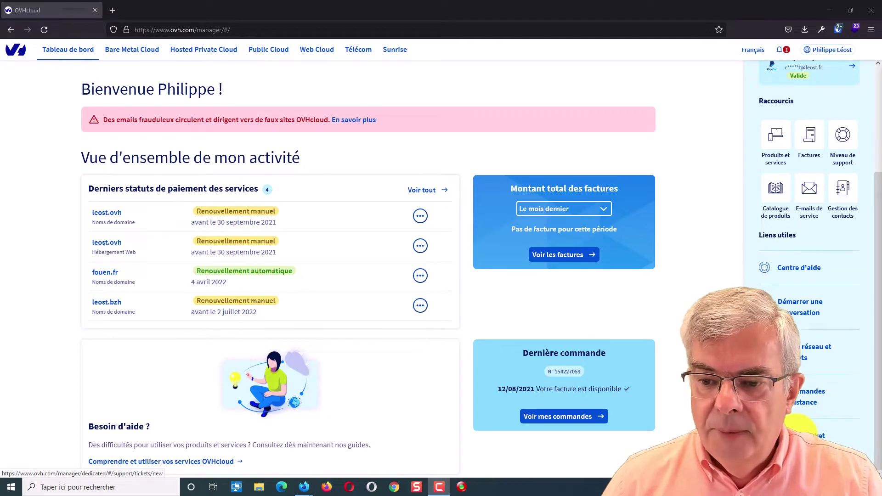
pyautogui.click(804, 432)
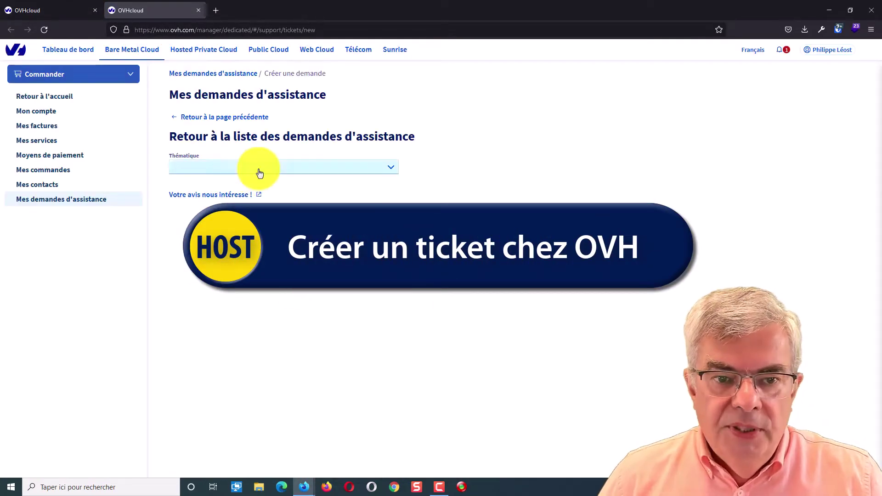
# Set the ticket topic to Conseil technique, product Hébergement Web, service leost.ovh
pyautogui.click(259, 172)
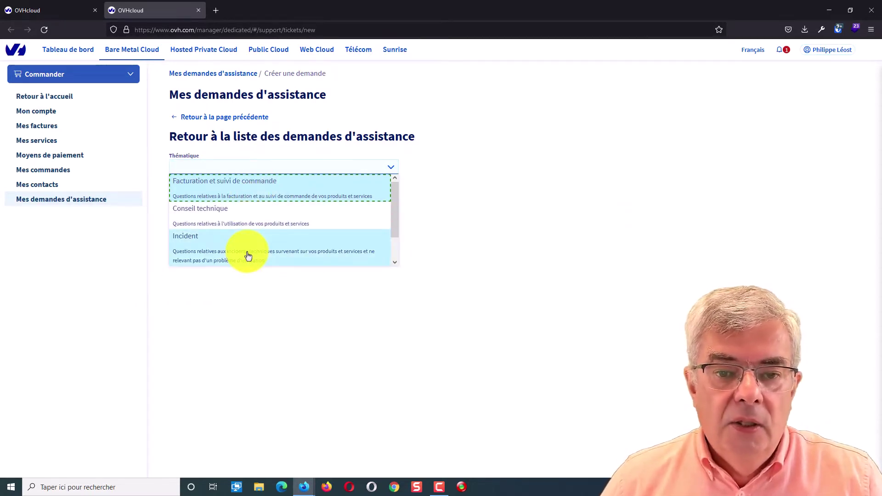
pyautogui.scroll(-1, 396, 253)
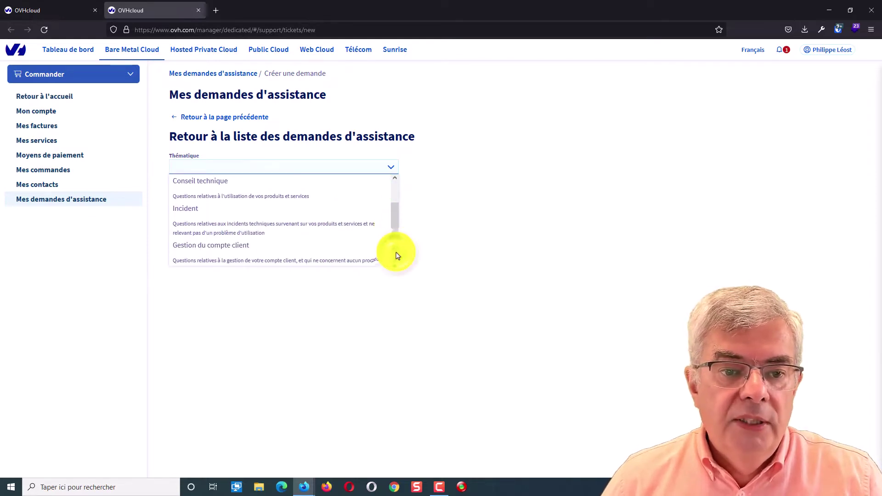
pyautogui.click(228, 186)
pyautogui.click(233, 205)
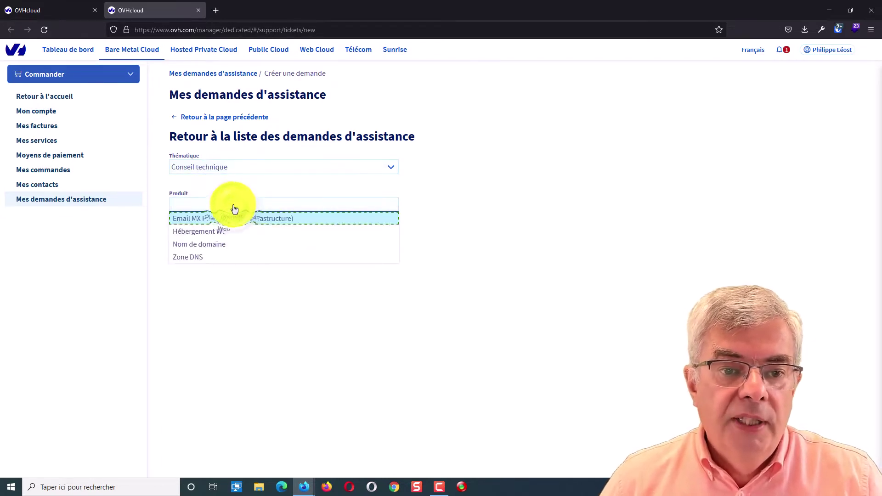
pyautogui.click(218, 232)
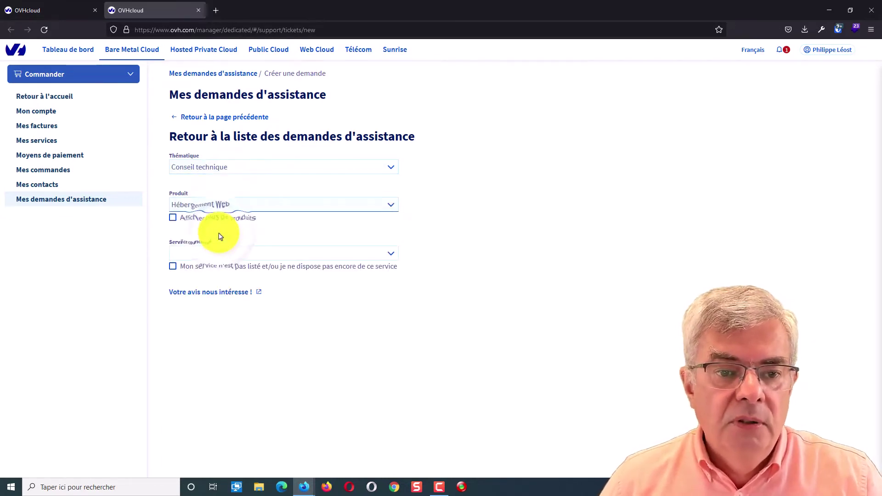
pyautogui.click(234, 254)
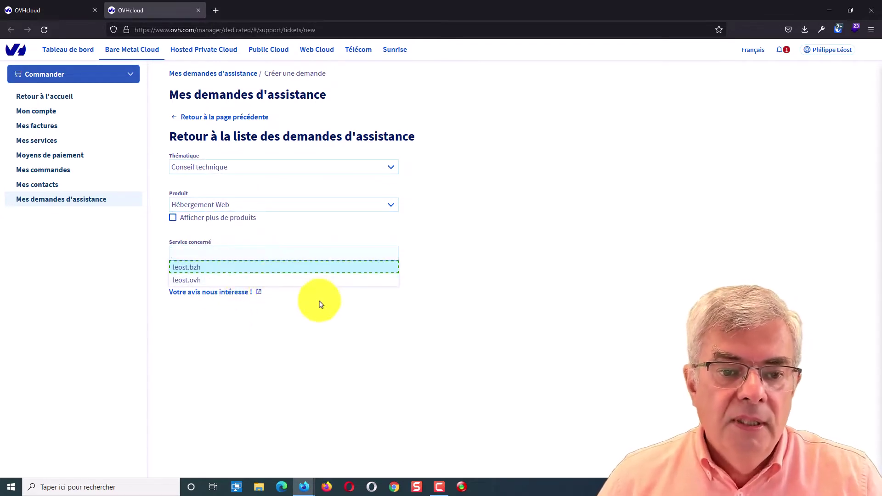
pyautogui.click(219, 279)
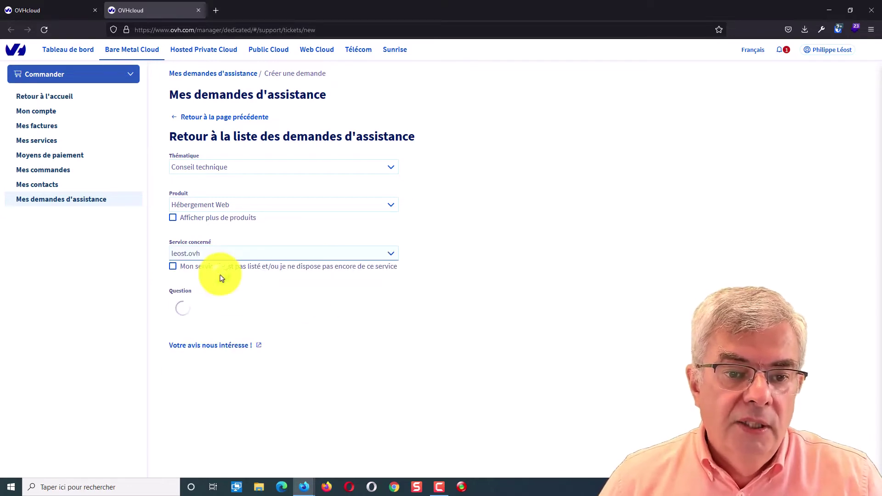
# Choose the site-backups question and site restoration request, then go back to the dashboard
pyautogui.click(246, 304)
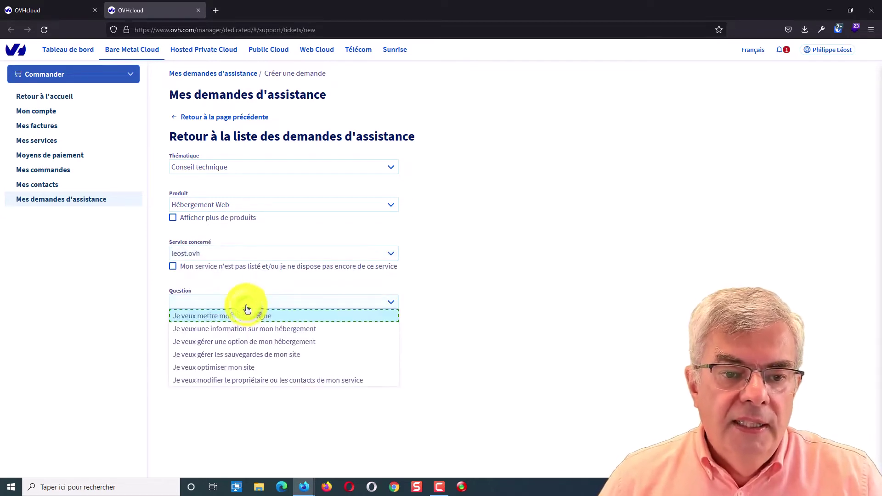
pyautogui.click(272, 359)
pyautogui.click(249, 339)
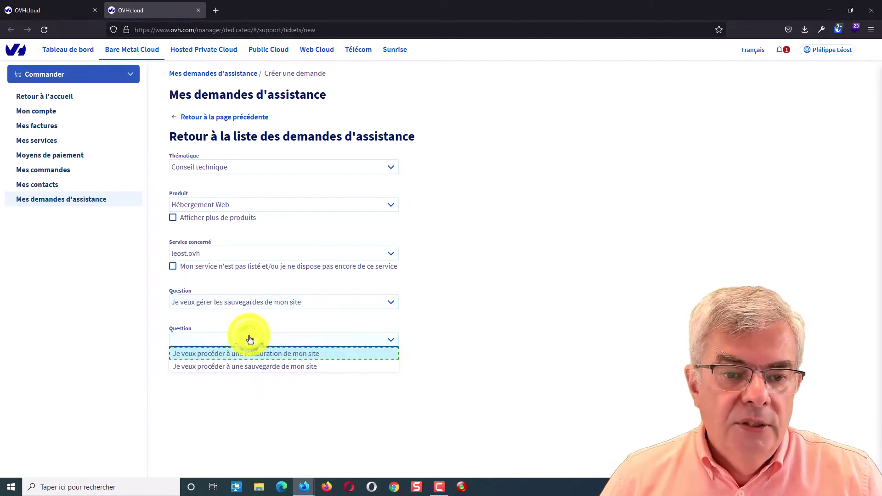
pyautogui.click(264, 364)
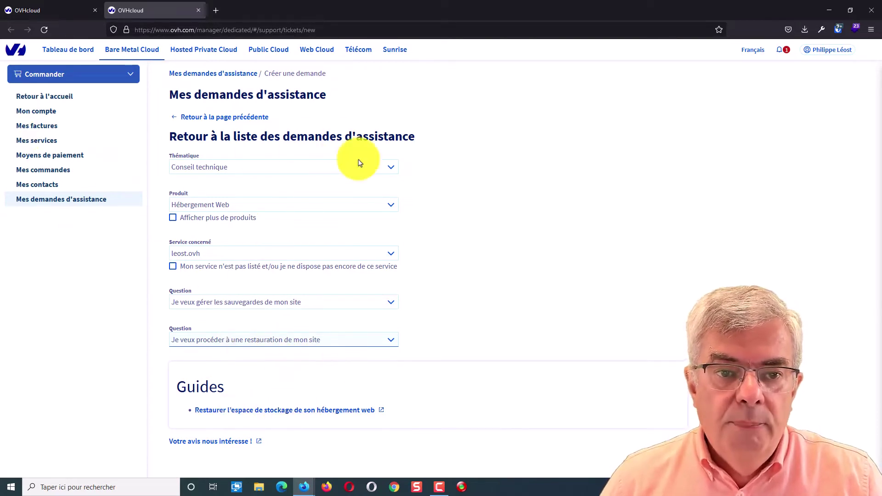
pyautogui.click(65, 50)
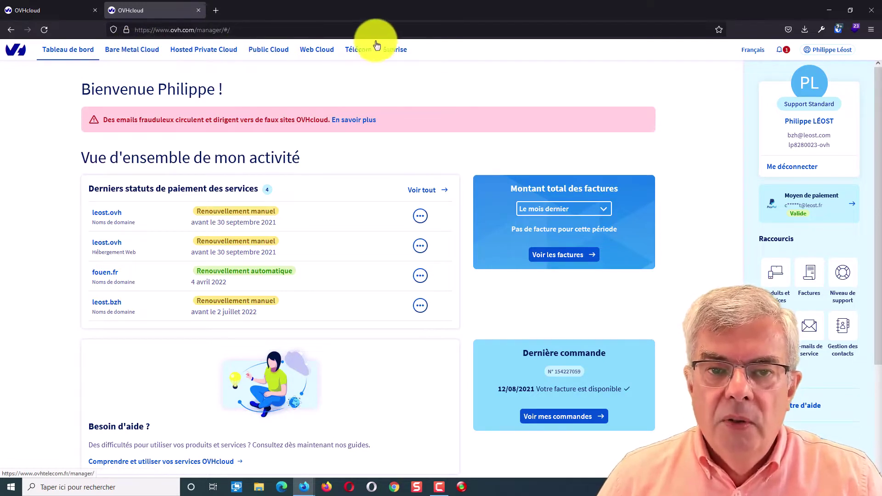
# Switch to the Web Cloud section from the top navigation bar
pyautogui.click(315, 54)
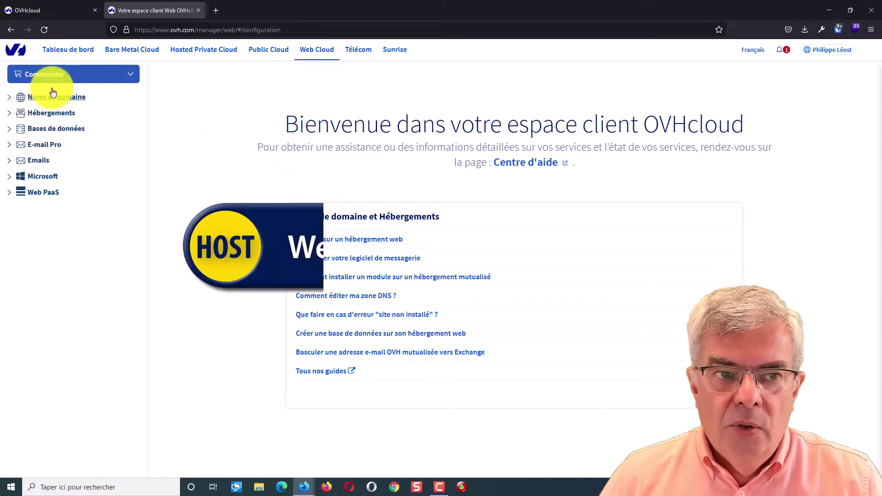
# Expand Noms de domaine and open the leost.bzh domain's Informations générales page
pyautogui.click(87, 75)
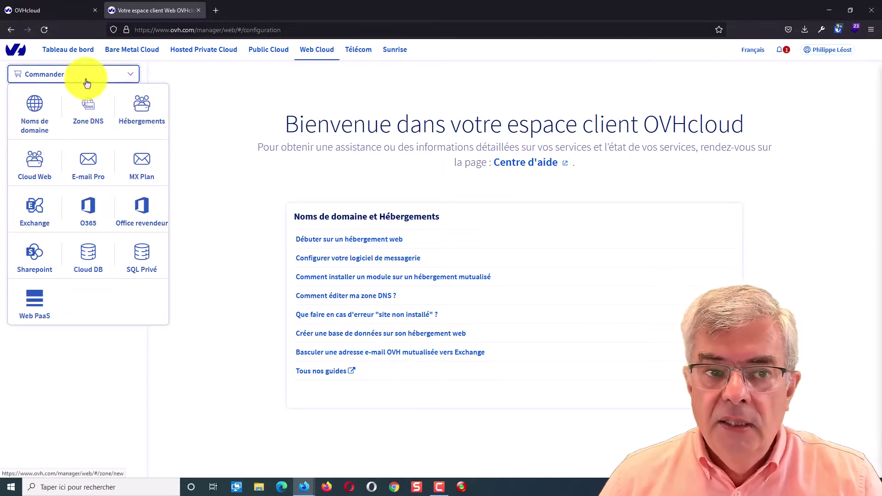
pyautogui.click(196, 81)
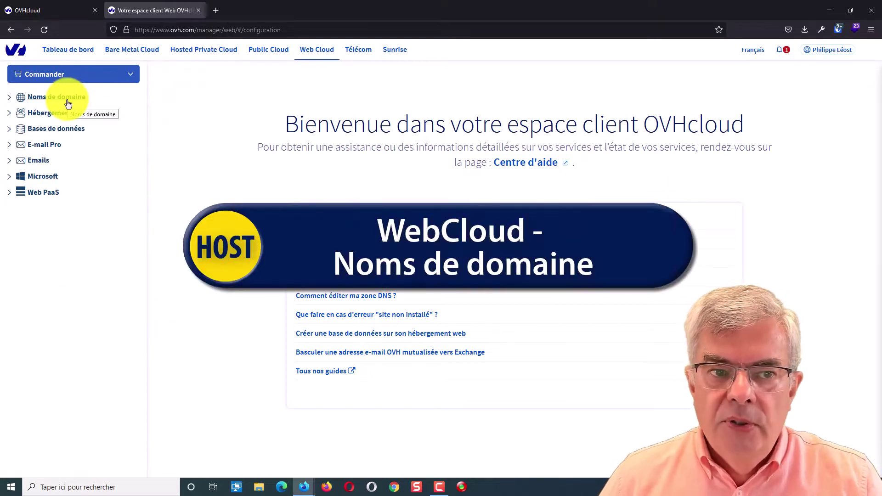
pyautogui.click(9, 98)
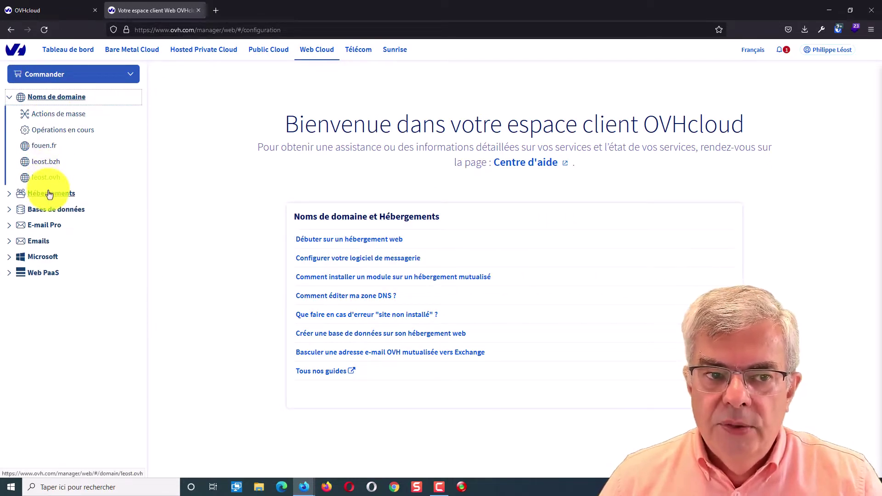
pyautogui.click(54, 167)
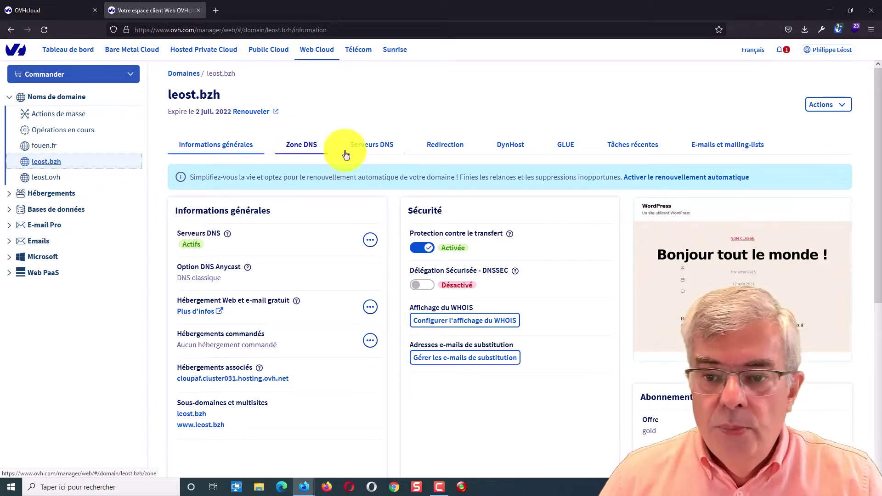
# View the leost.bzh DNS zone records, then its DNS servers list
pyautogui.click(295, 147)
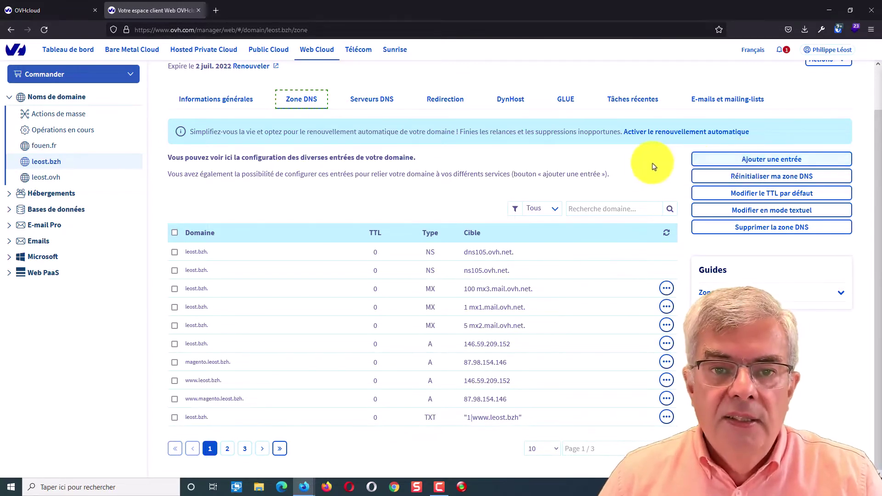
pyautogui.click(387, 101)
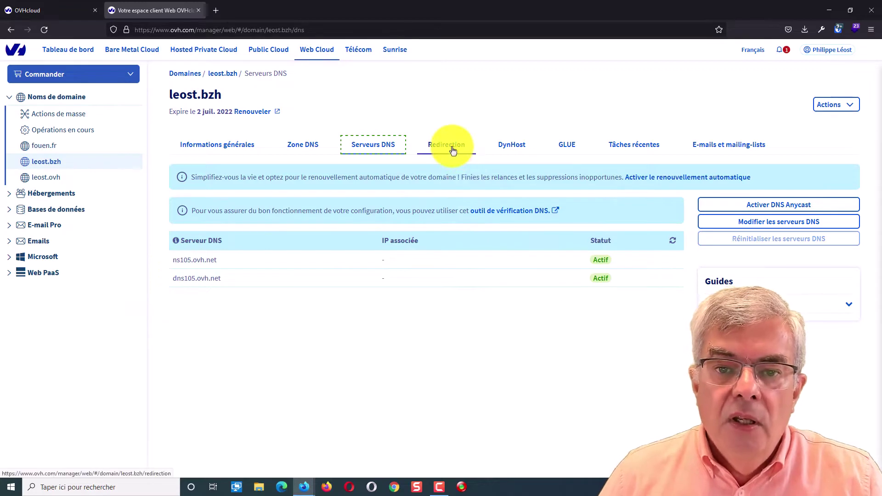
# Show the leost.bzh Redirection tab and collapse Noms de domaine in the sidebar
pyautogui.click(452, 146)
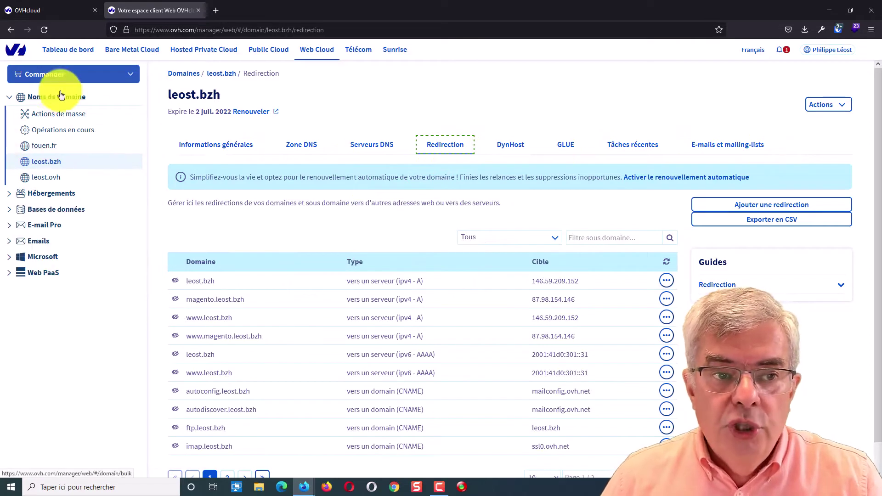
pyautogui.click(13, 100)
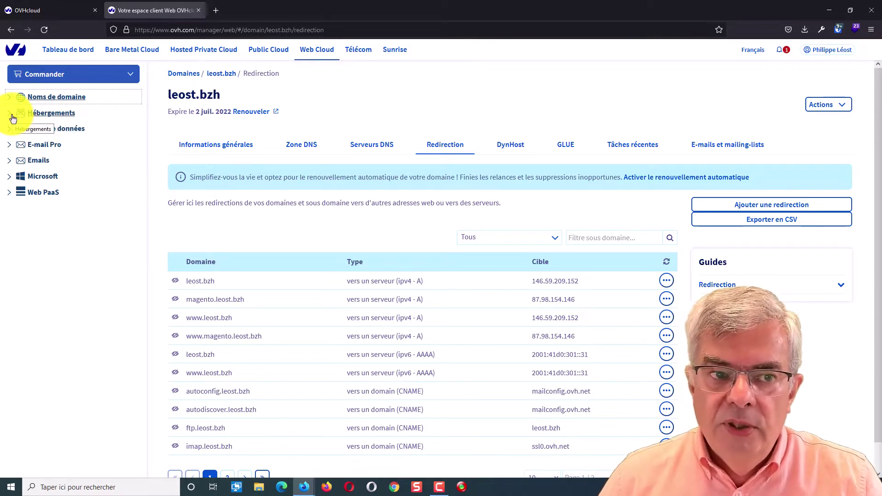
# Open the leost.bzh hosting under Hébergements and highlight its perso2014 offer name
pyautogui.click(13, 115)
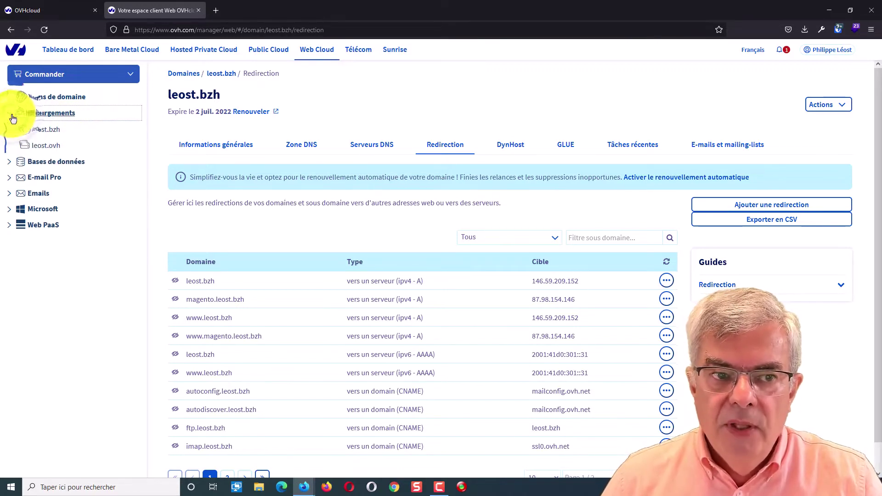
pyautogui.click(53, 134)
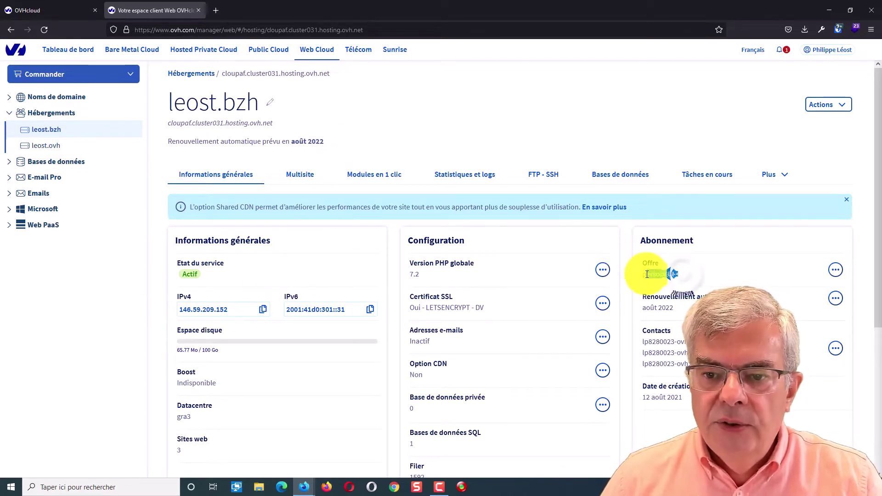
pyautogui.moveTo(647, 275); pyautogui.dragTo(705, 274)
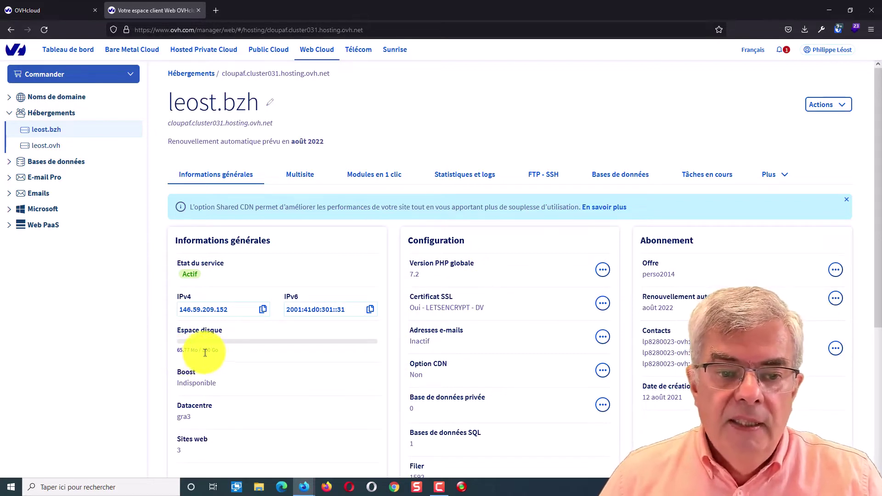
pyautogui.click(354, 365)
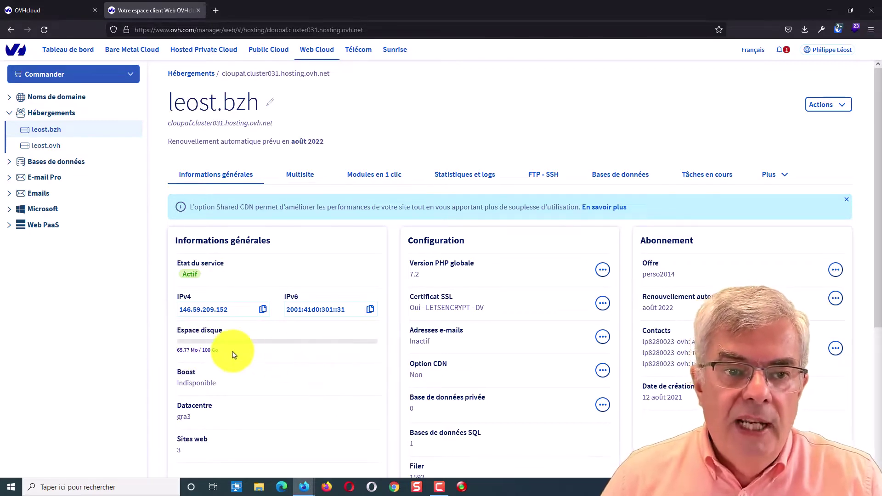
# Open the leost.ovh hosting page and choose Changer d'offre from the Offre menu
pyautogui.click(43, 147)
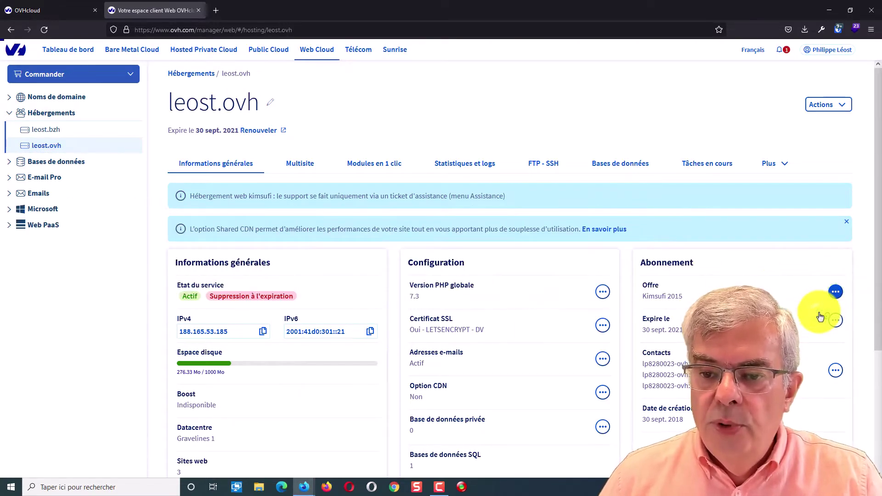
pyautogui.click(819, 314)
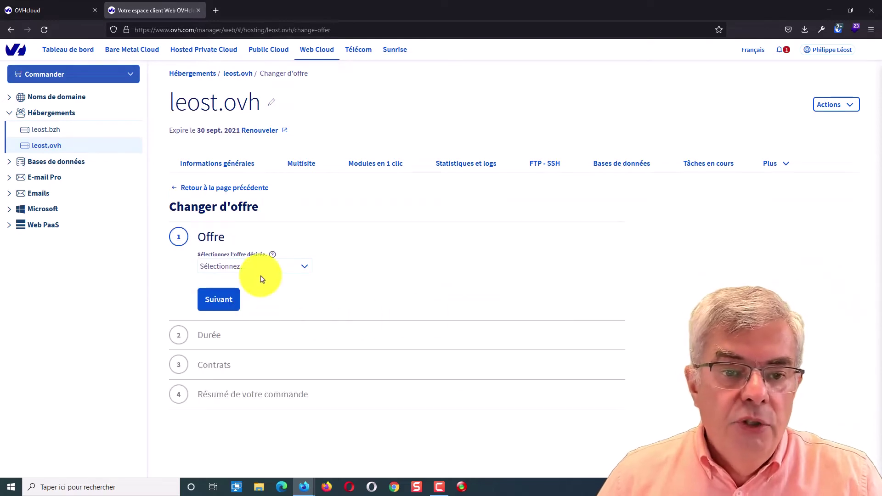
# Look at the offer list without picking one, then go back to the leost.bzh hosting overview
pyautogui.click(261, 271)
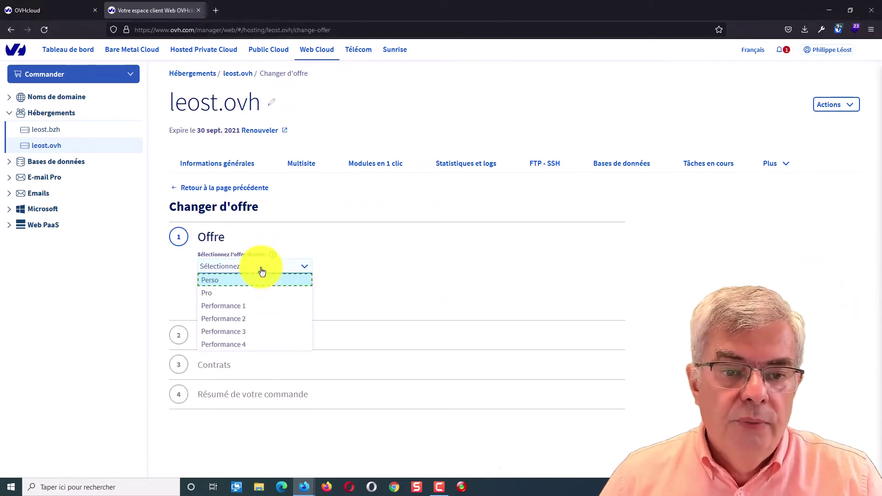
pyautogui.click(400, 285)
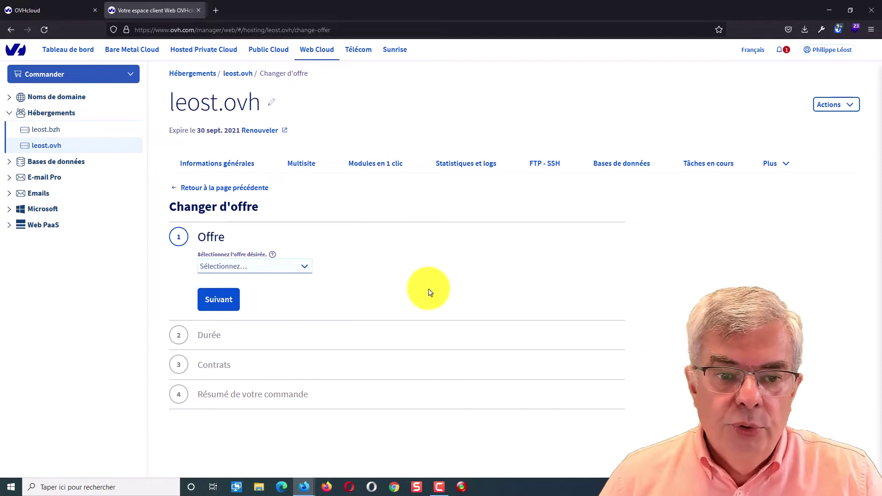
pyautogui.click(49, 152)
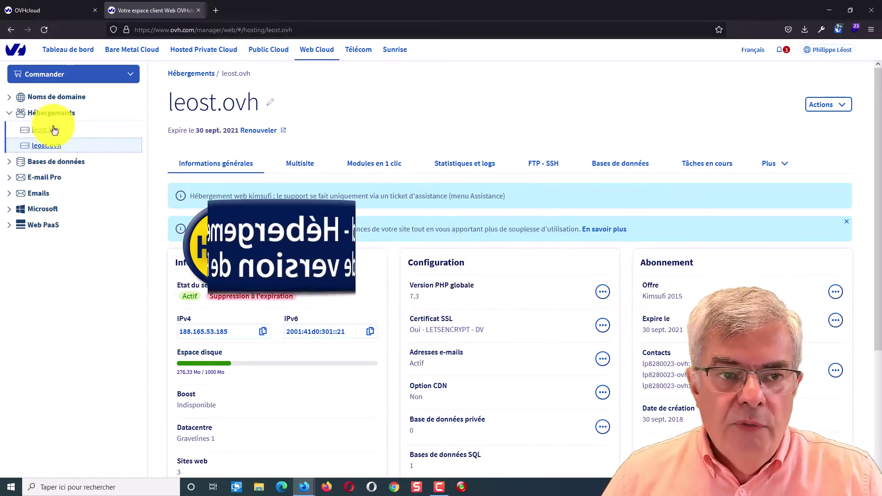
pyautogui.click(54, 130)
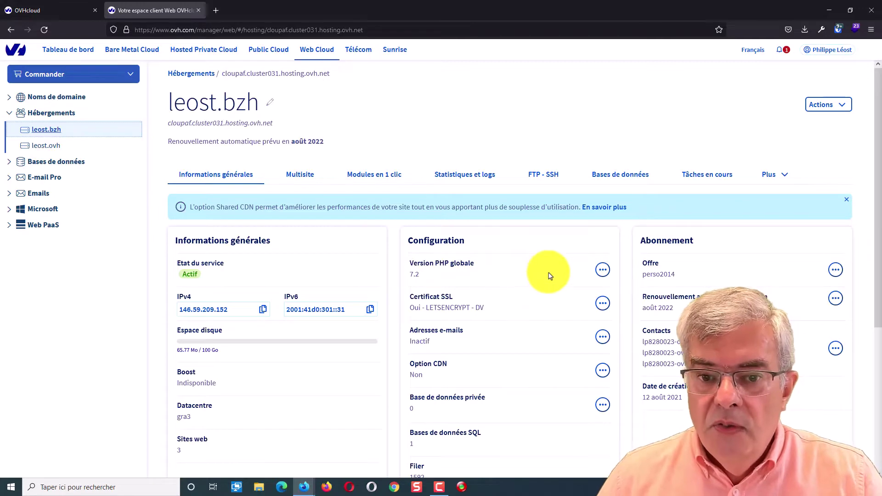
# Search Google for 'roadmap php' in a new tab and open php.net's Supported Versions calendar
pyautogui.click(212, 11)
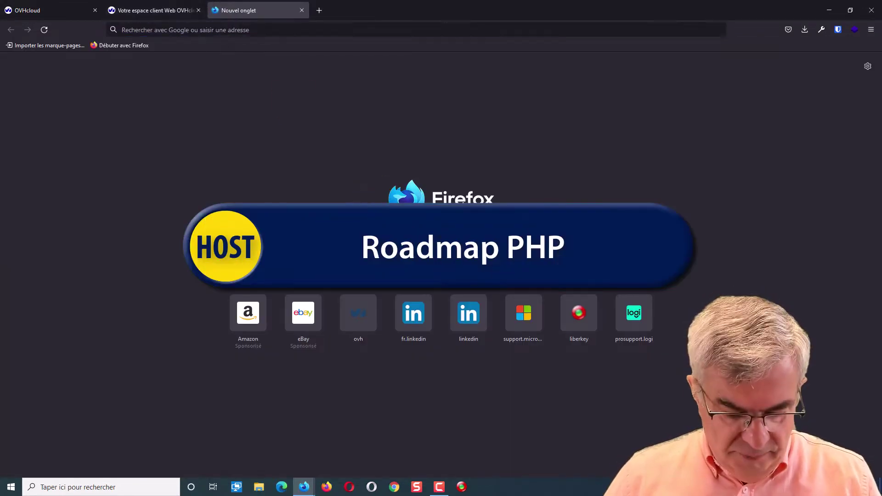
pyautogui.write('roadma')
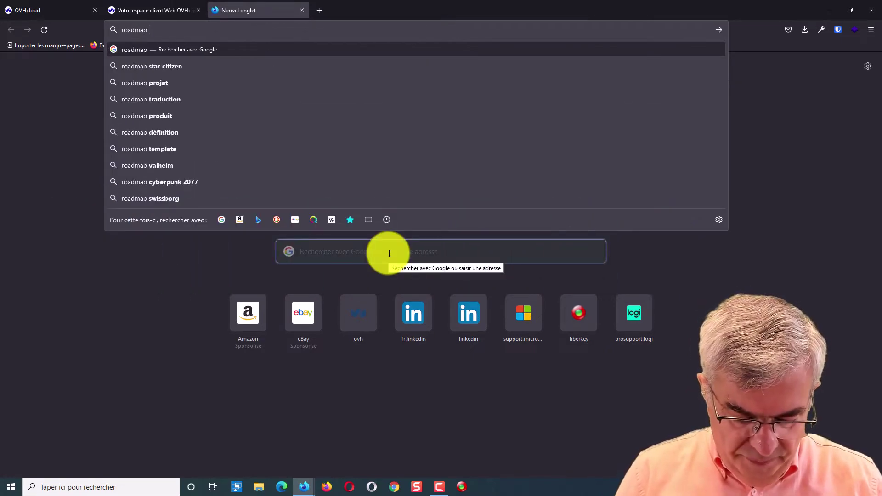
pyautogui.write('php')
pyautogui.press('Return')
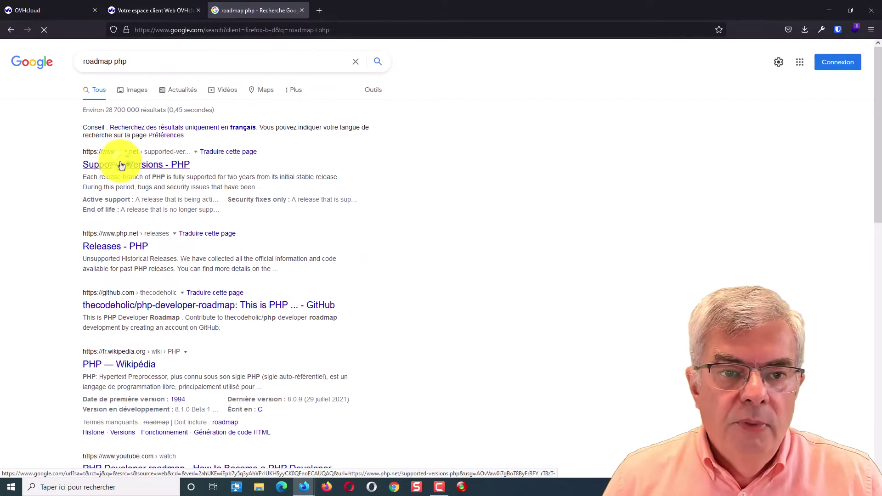
pyautogui.click(117, 164)
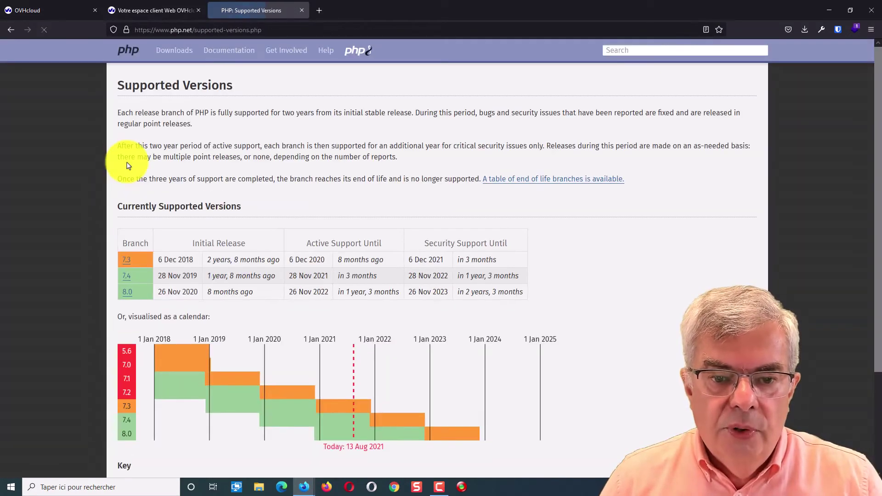
pyautogui.scroll(-3, 124, 166)
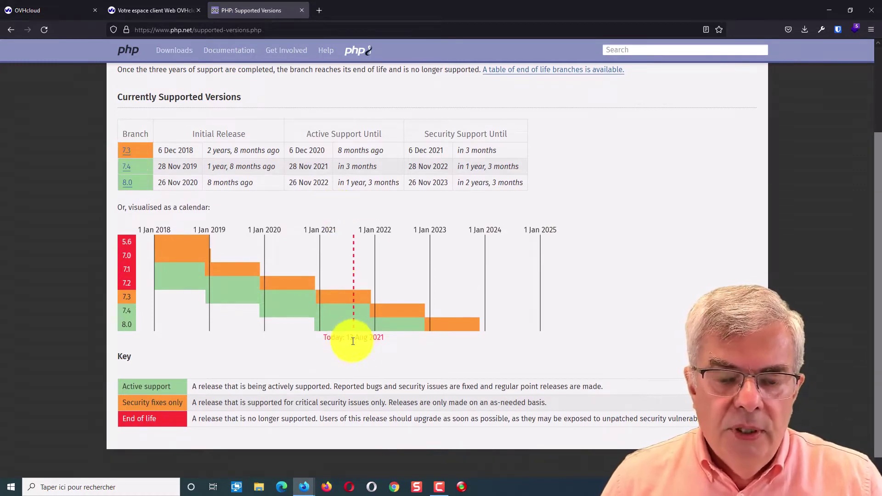
pyautogui.scroll(-1, 352, 257)
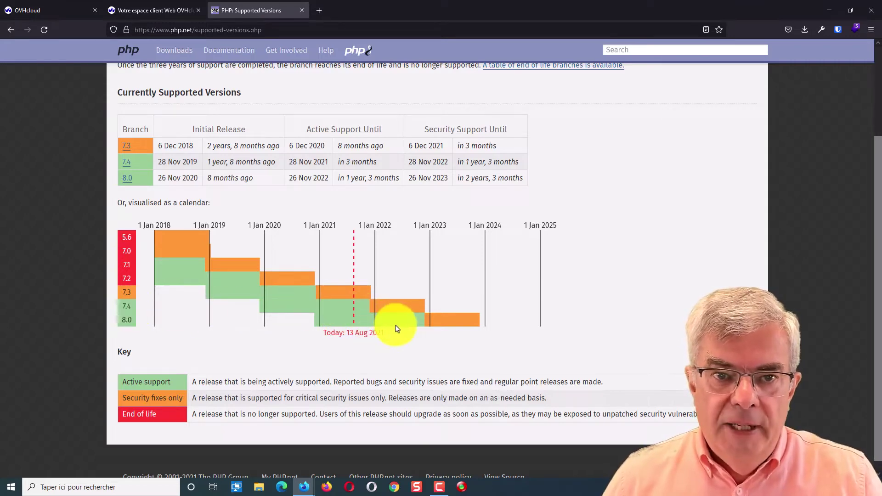
# On the leost.bzh hosting tab, choose Modifier la configuration courante and continue to the PHP settings
pyautogui.click(37, 10)
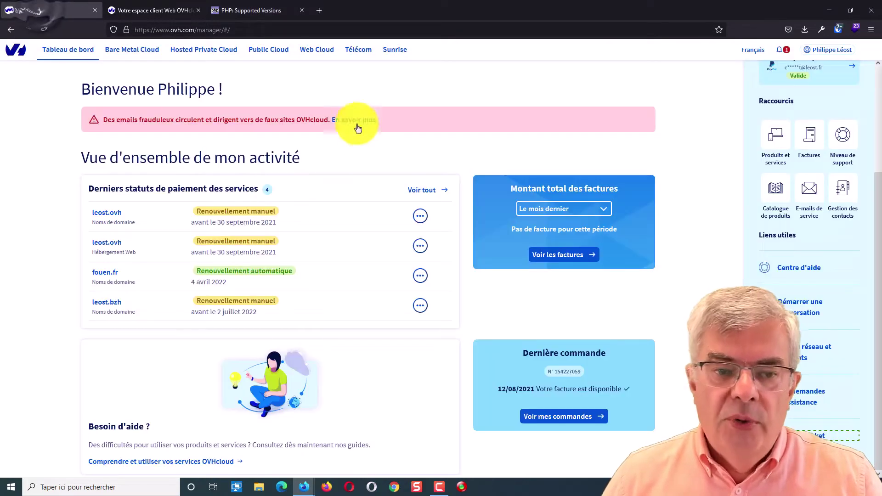
pyautogui.click(152, 10)
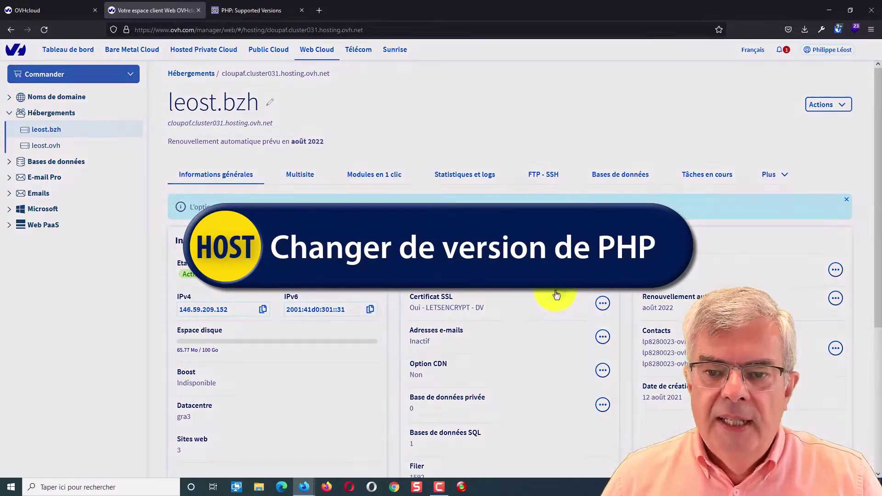
pyautogui.click(555, 294)
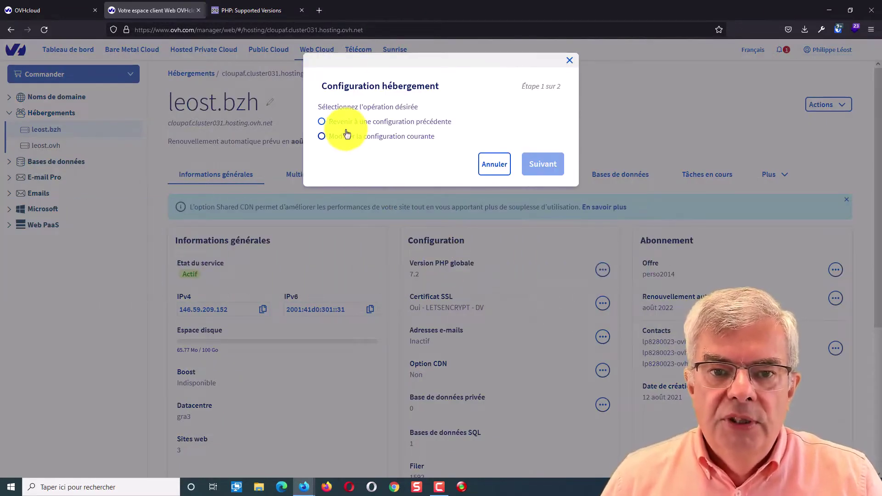
pyautogui.click(401, 139)
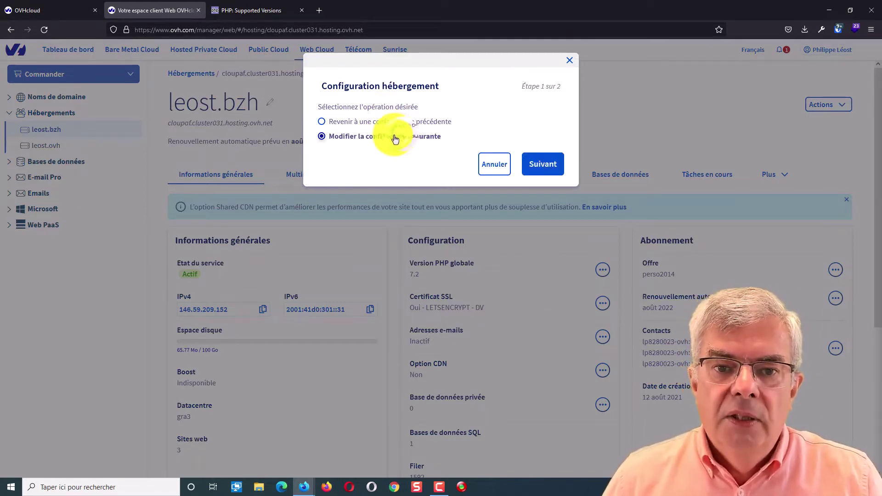
pyautogui.click(527, 159)
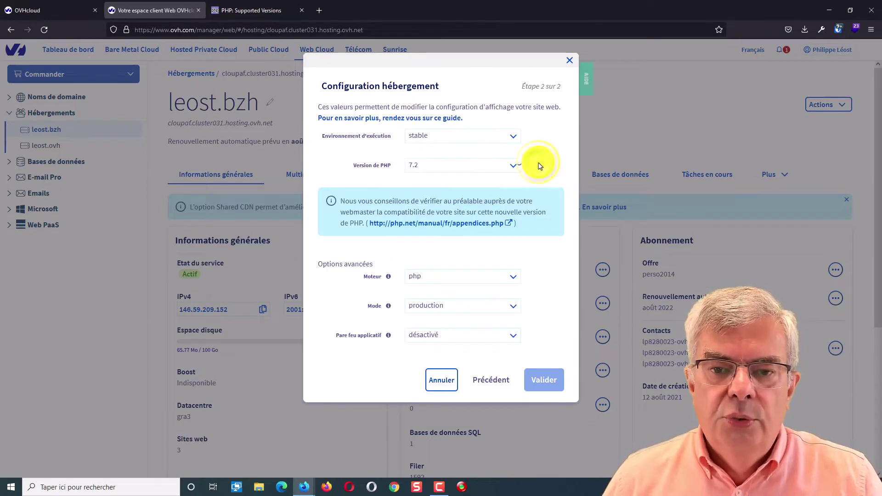
# Set the runtime environment to stable64 and the PHP version to 8.0
pyautogui.click(450, 166)
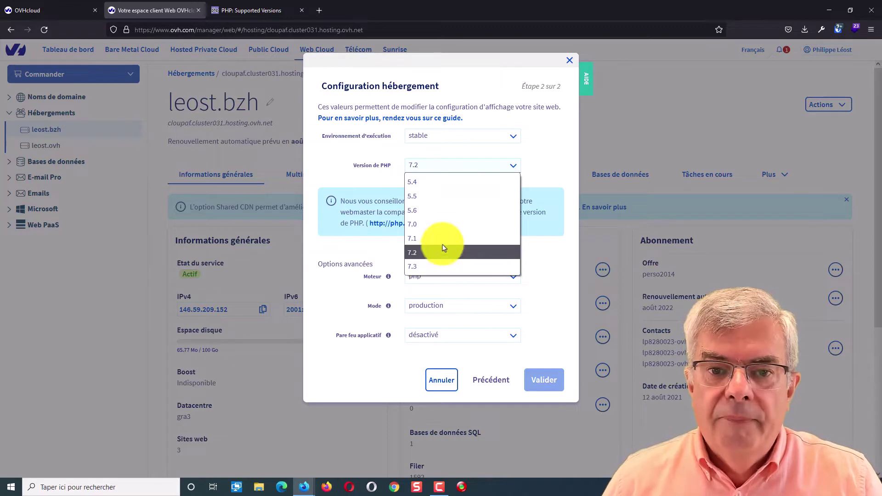
pyautogui.click(515, 137)
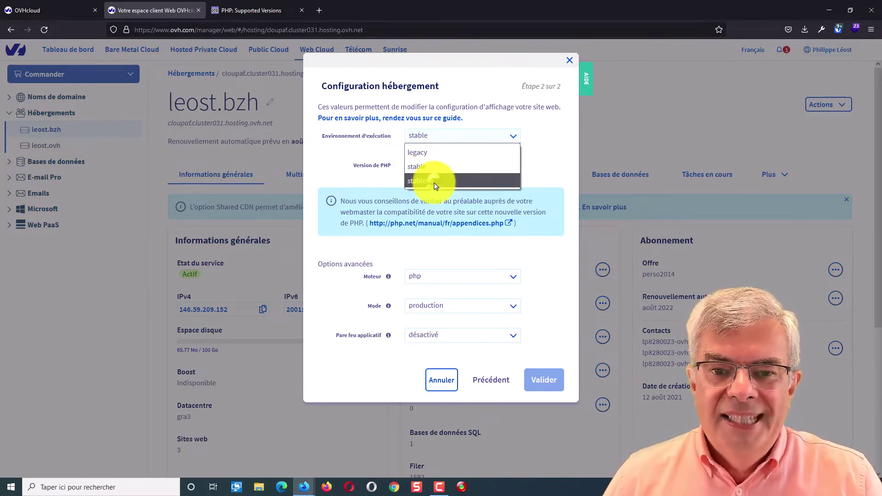
pyautogui.click(435, 182)
pyautogui.click(434, 169)
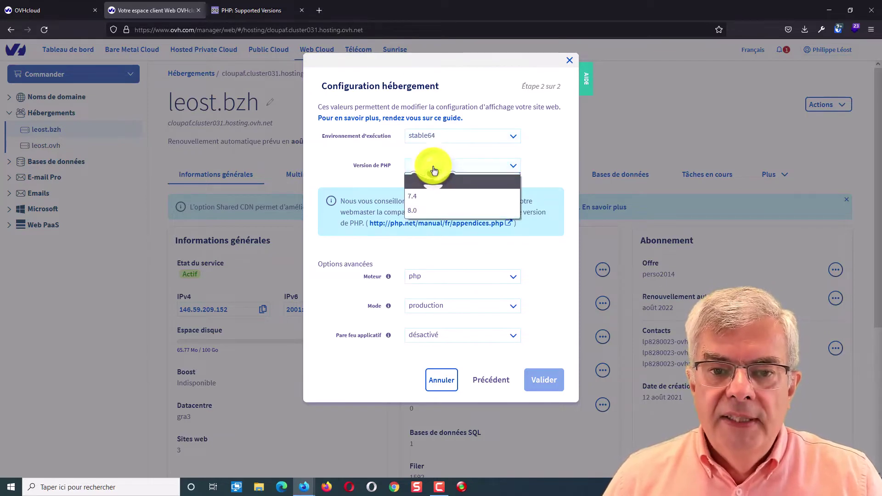
pyautogui.click(427, 214)
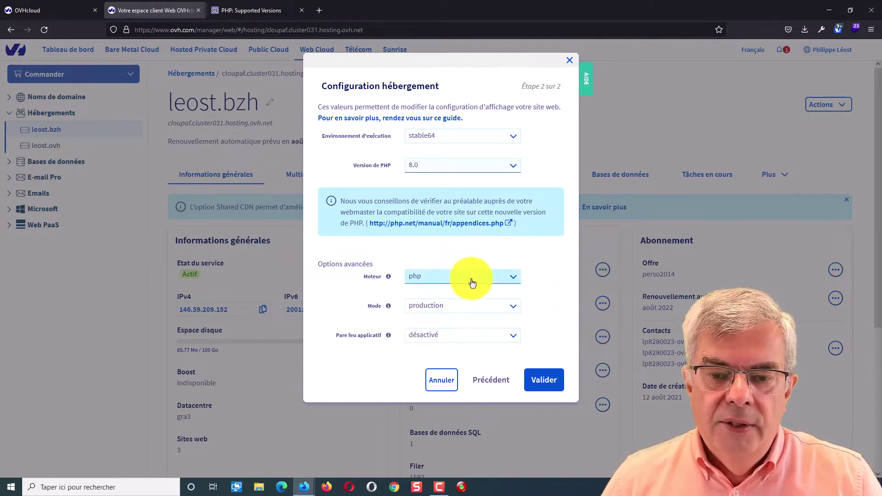
# Keep engine php, production mode and the firewall disabled, then validate the configuration
pyautogui.click(499, 277)
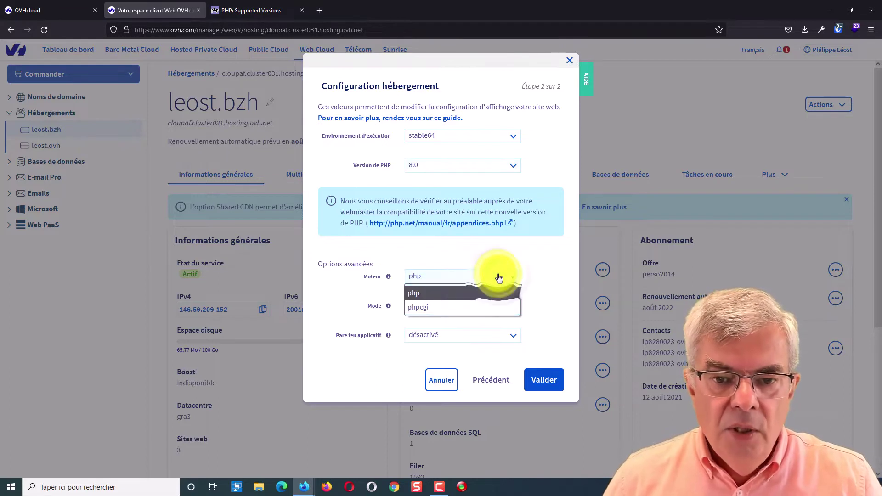
pyautogui.click(528, 261)
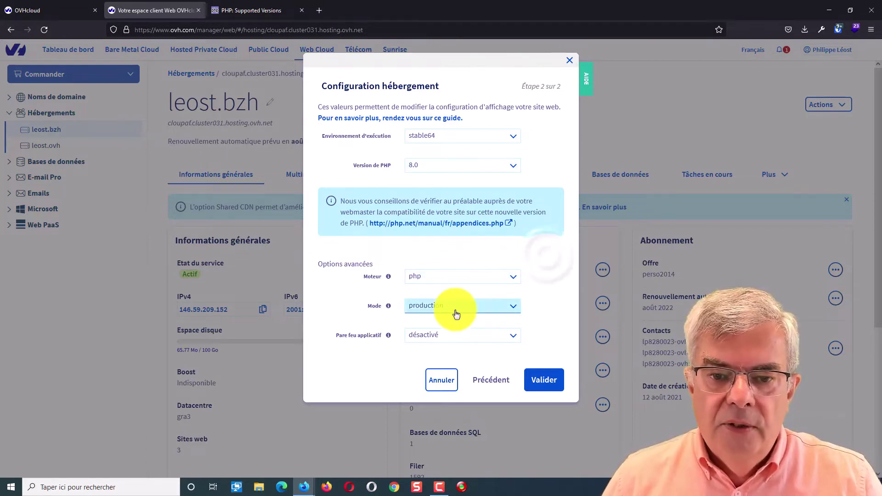
pyautogui.click(455, 309)
pyautogui.click(546, 269)
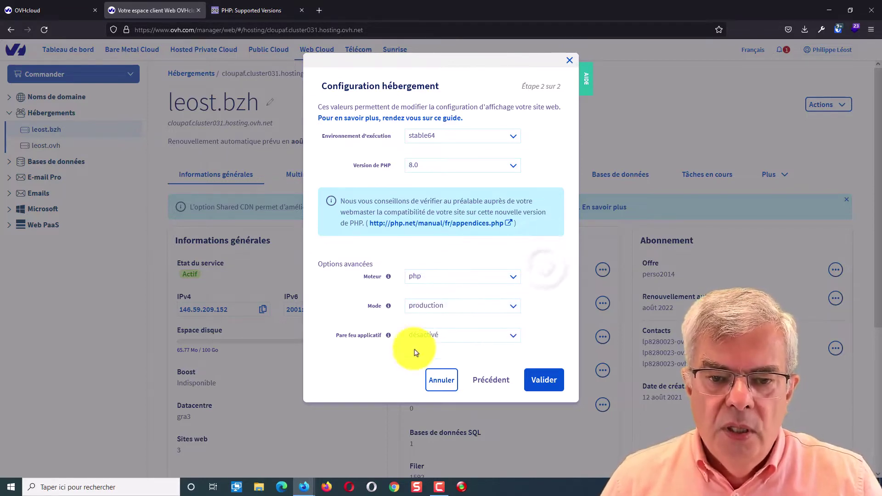
pyautogui.click(436, 336)
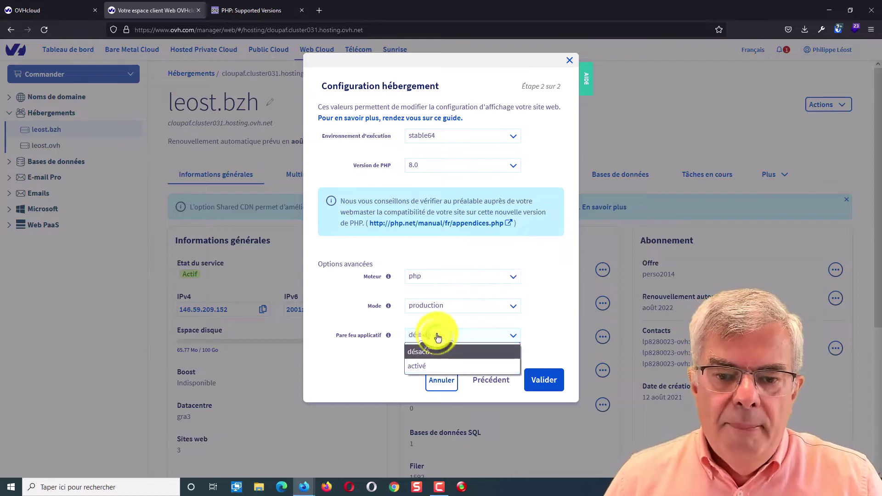
pyautogui.click(535, 335)
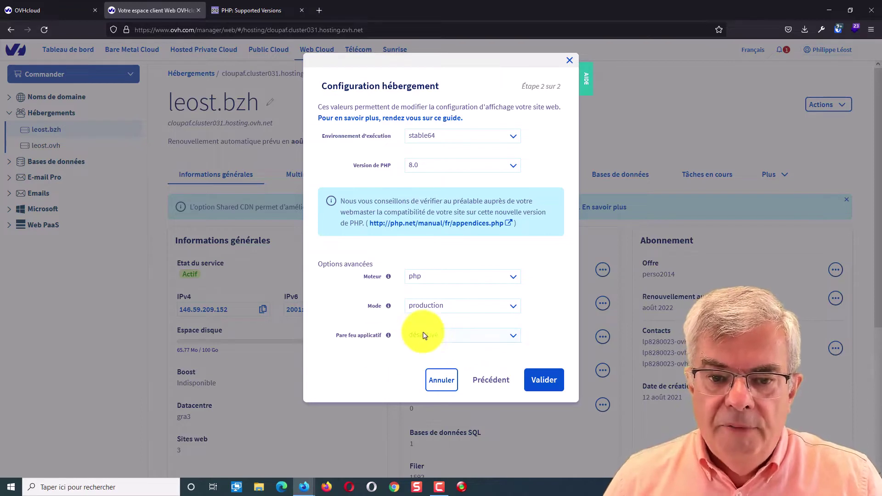
pyautogui.click(542, 381)
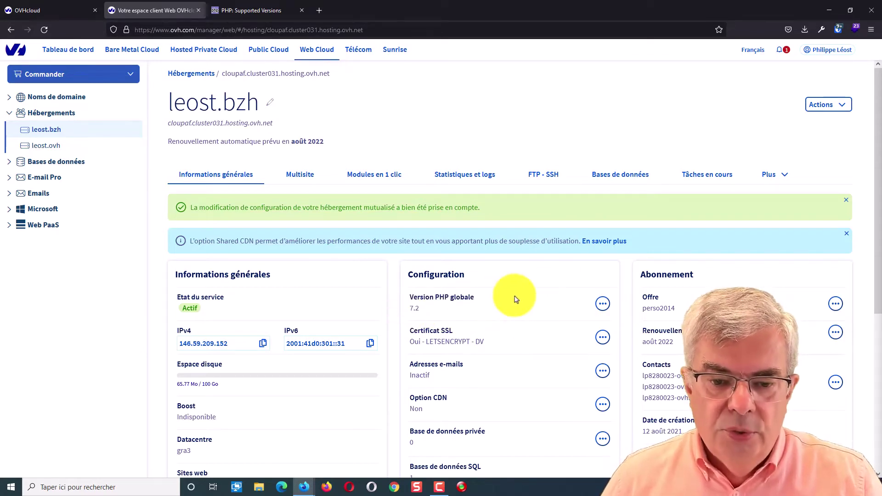
# Show the Multisite domain list and select the cloupaf.cluster031.hosting.ovh.net domain text
pyautogui.click(304, 175)
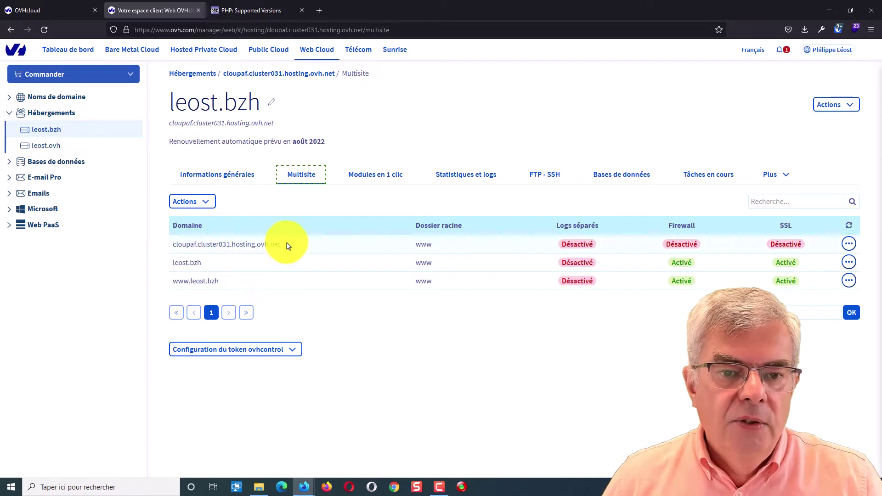
pyautogui.moveTo(287, 245); pyautogui.dragTo(172, 249)
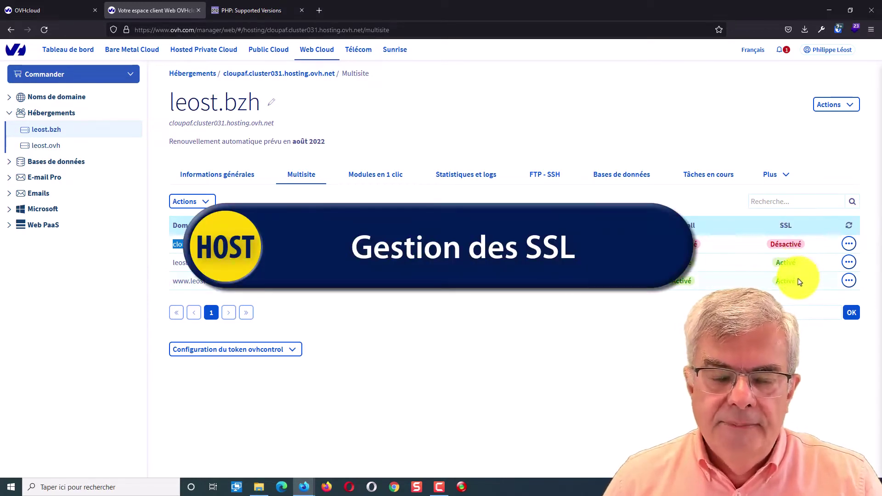
pyautogui.click(217, 175)
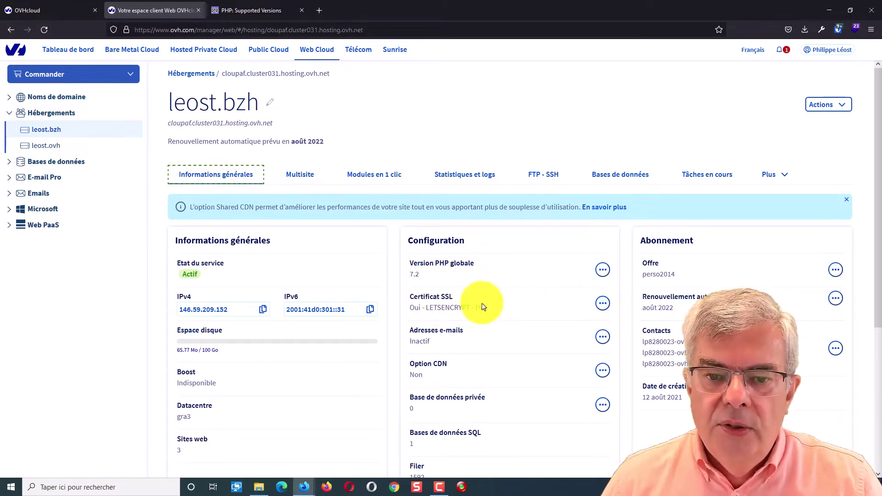
pyautogui.click(602, 305)
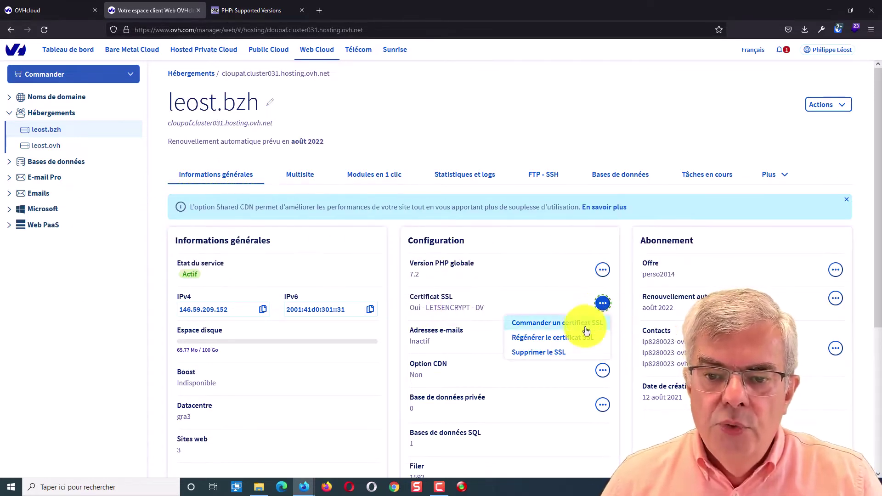
pyautogui.click(587, 327)
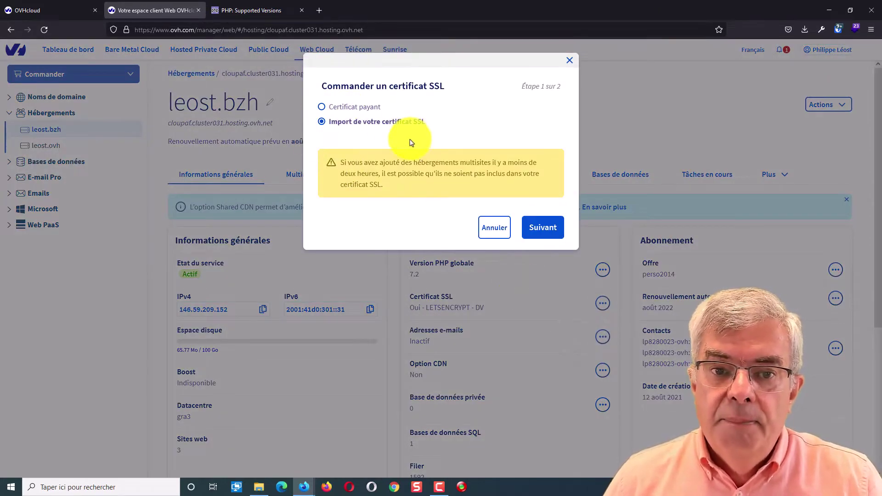
pyautogui.click(495, 227)
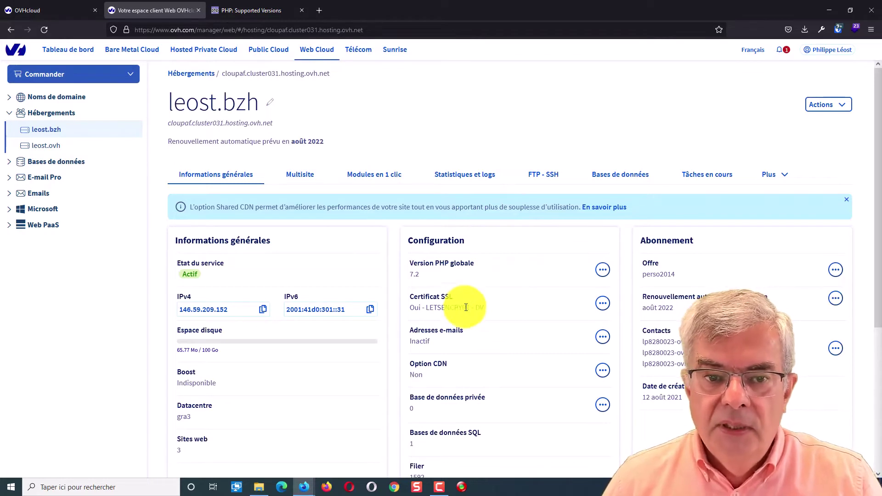
pyautogui.scroll(-1, 290, 181)
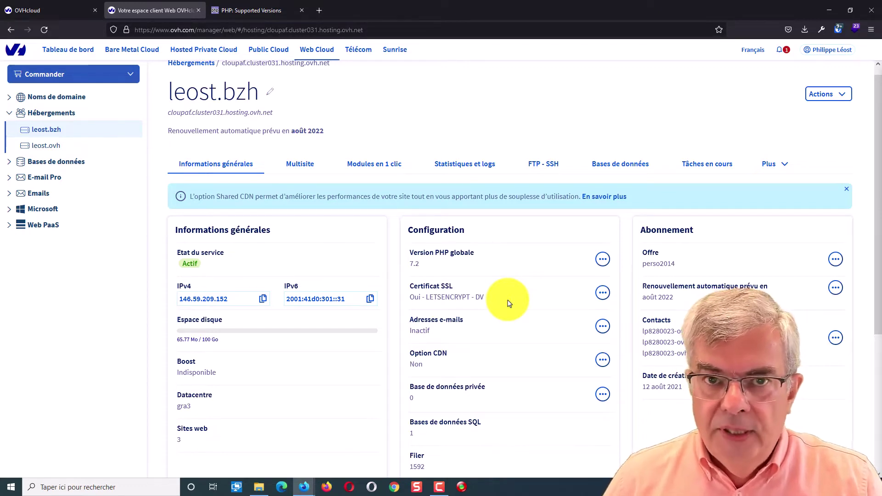
pyautogui.click(302, 167)
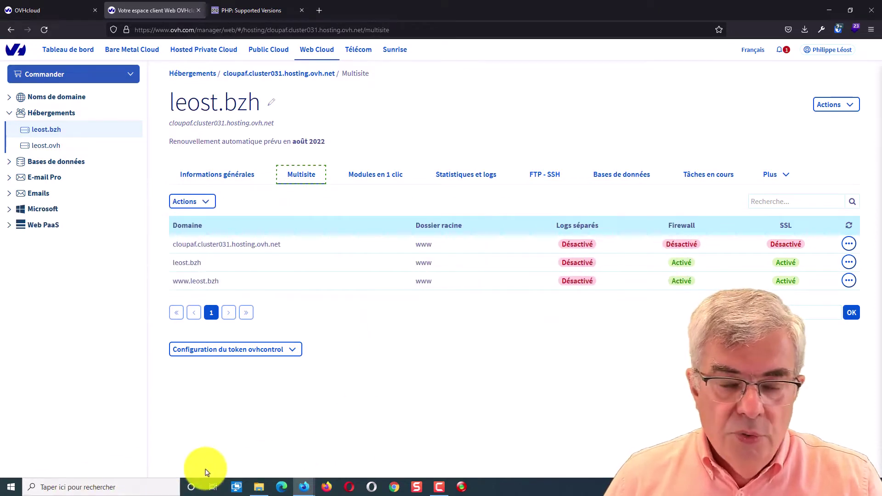
# Launch the FileZilla application from C:\util\FileZillaPortable
pyautogui.click(257, 486)
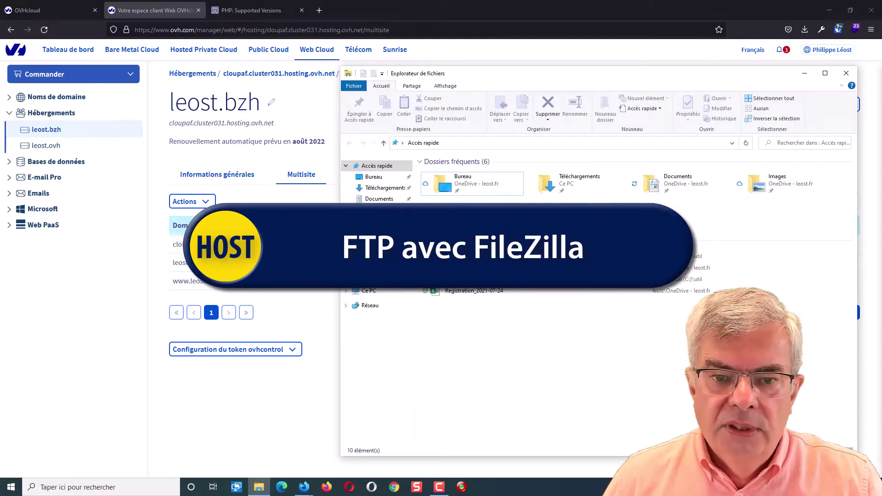
pyautogui.click(369, 232)
pyautogui.click(448, 174)
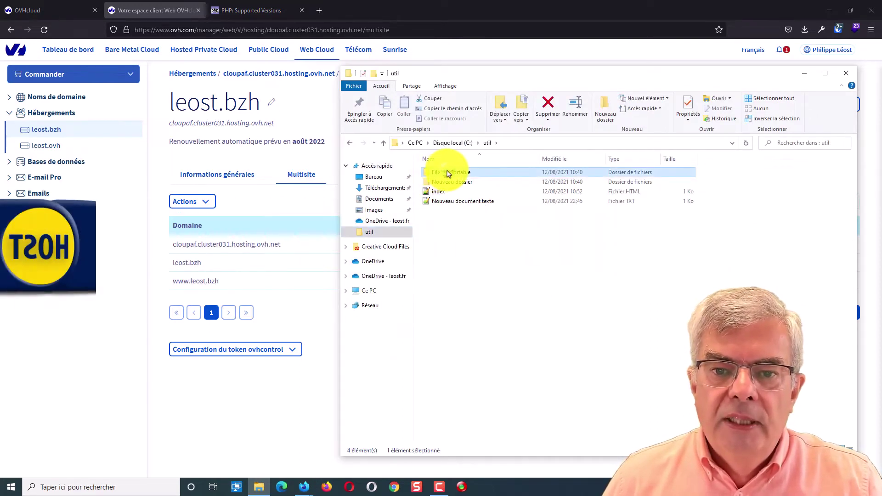
pyautogui.doubleClick(448, 173)
pyautogui.click(444, 201)
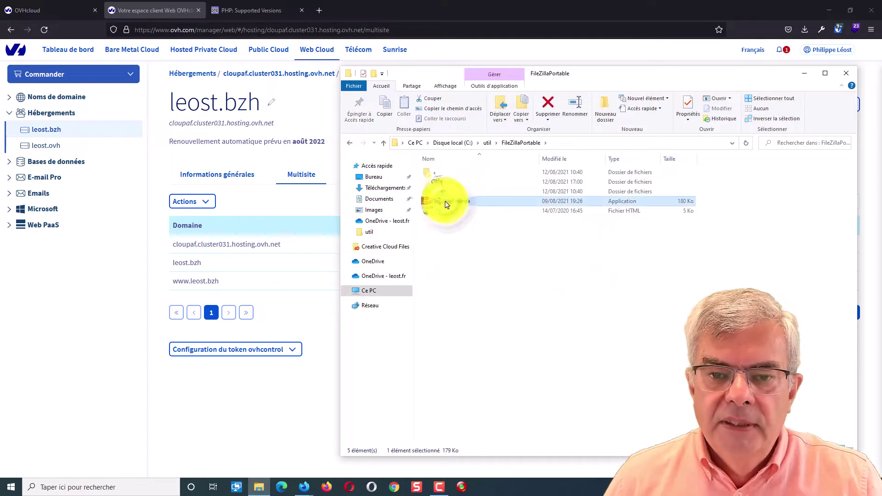
pyautogui.doubleClick(445, 202)
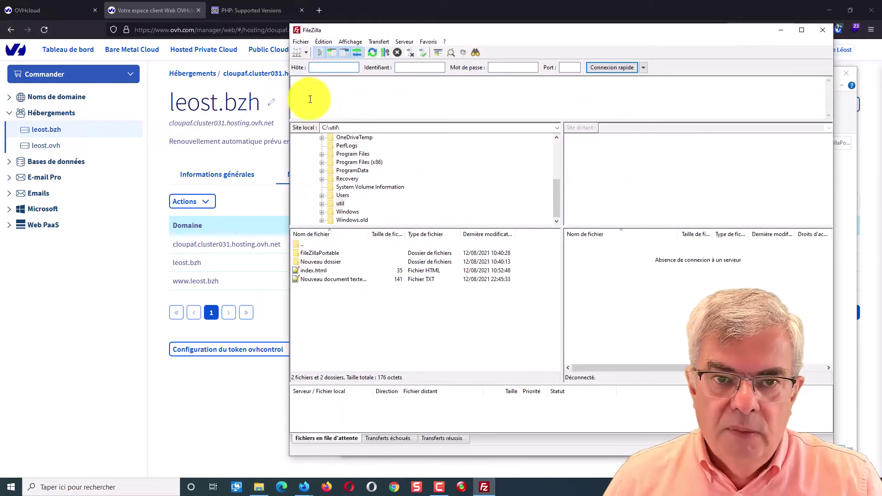
# Open and dismiss the Site Manager dropdown, then drag the FileZilla window down and left
pyautogui.click(305, 53)
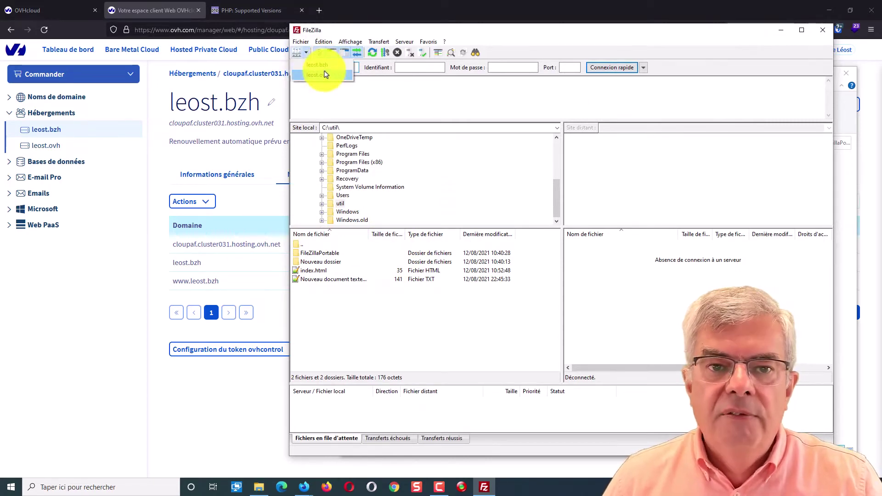
pyautogui.click(417, 32)
pyautogui.moveTo(417, 32); pyautogui.dragTo(345, 52)
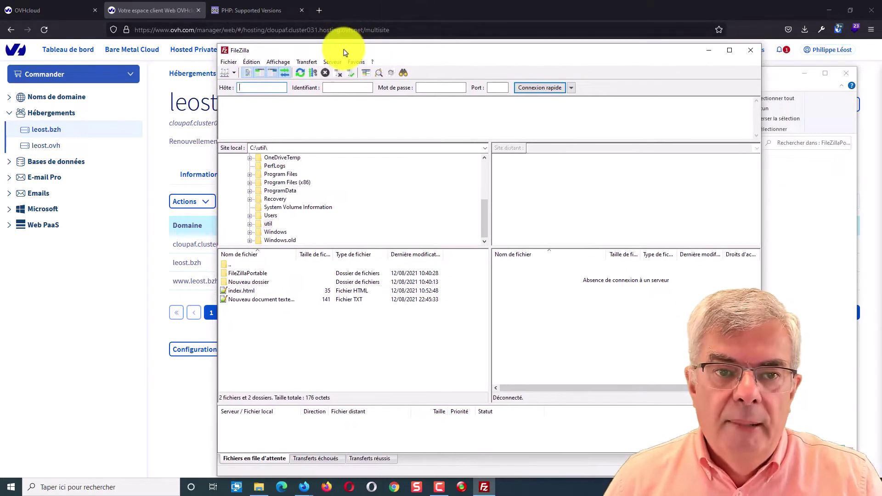
# Open the Site Manager for leost.ovh and verify host, port, explicit TLS and Normale authentication
pyautogui.click(229, 62)
pyautogui.click(236, 71)
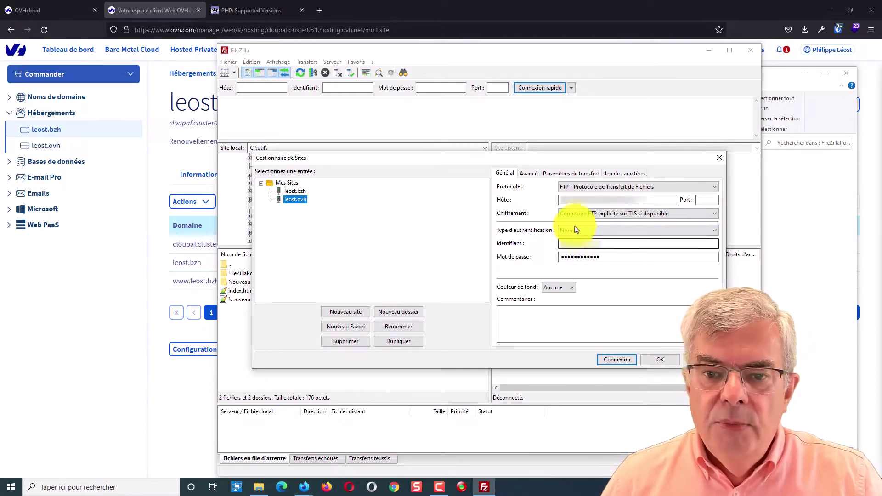
pyautogui.click(590, 233)
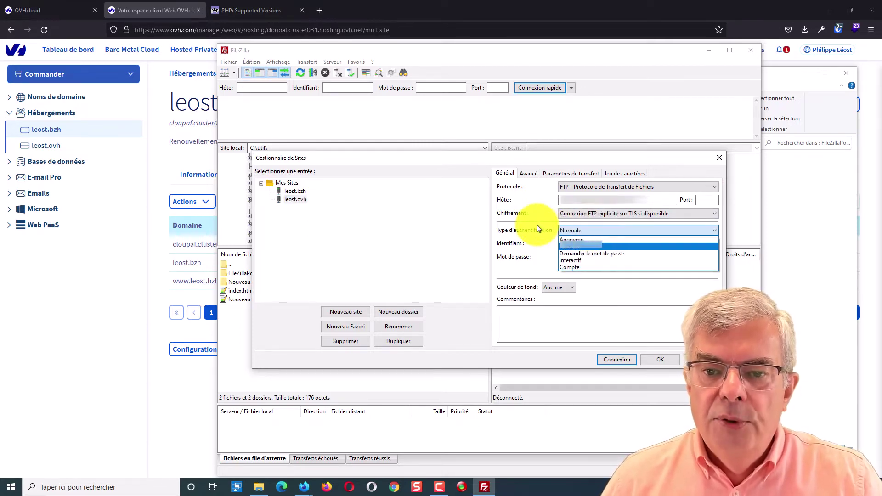
pyautogui.click(581, 232)
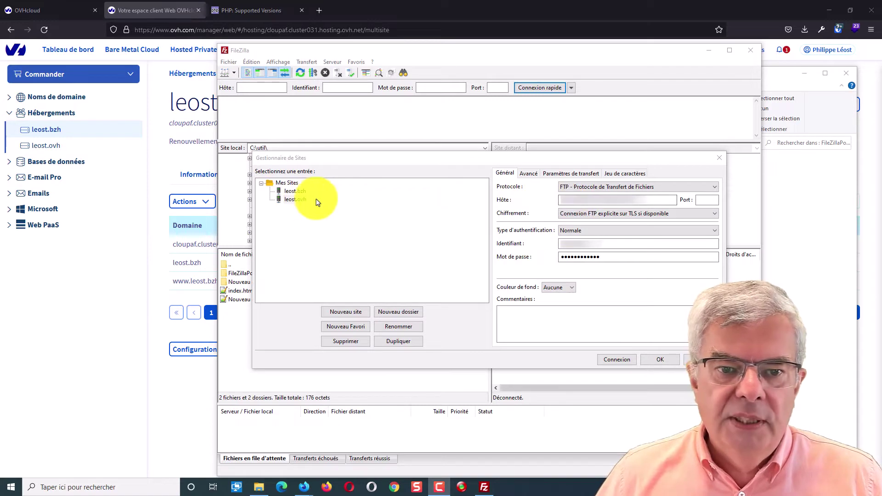
pyautogui.doubleClick(600, 199)
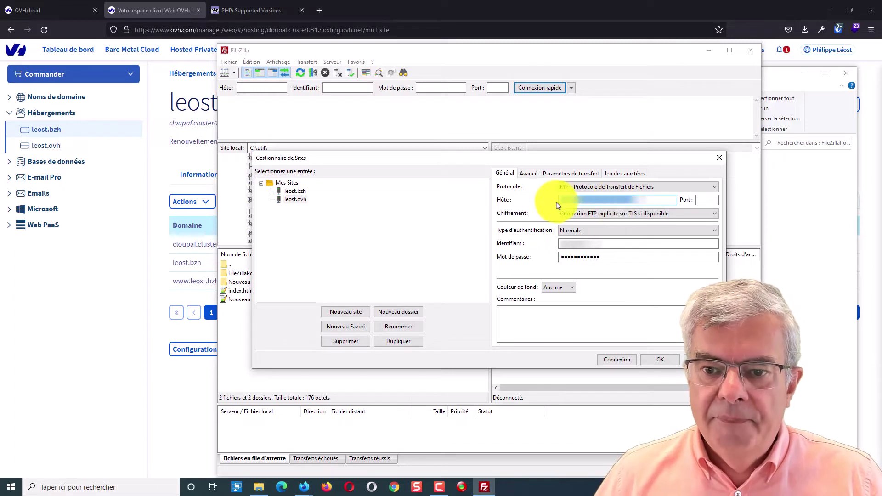
pyautogui.click(704, 200)
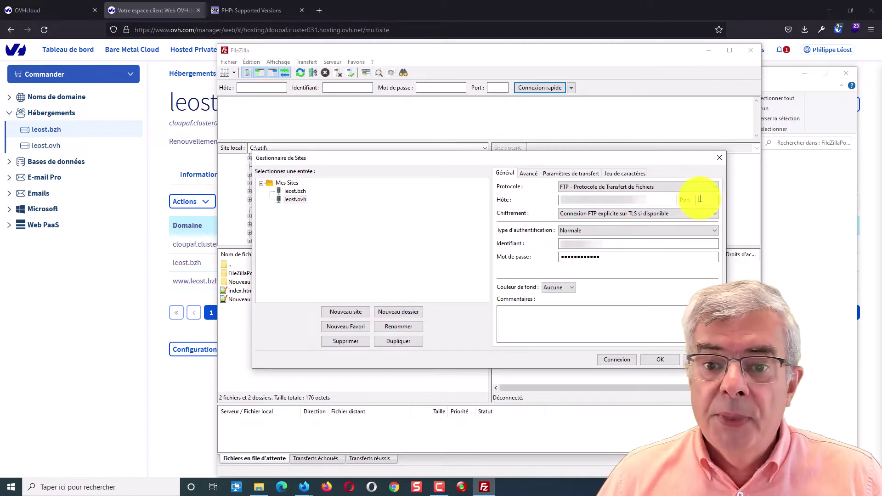
pyautogui.click(600, 214)
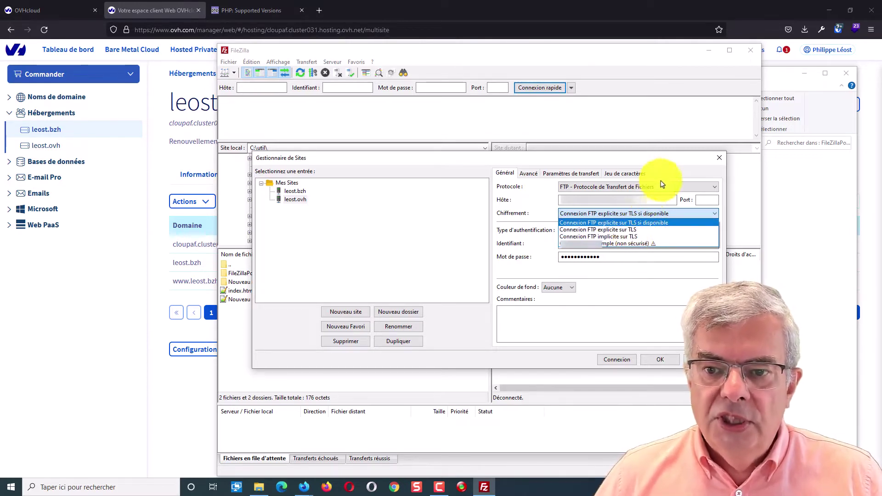
pyautogui.click(674, 177)
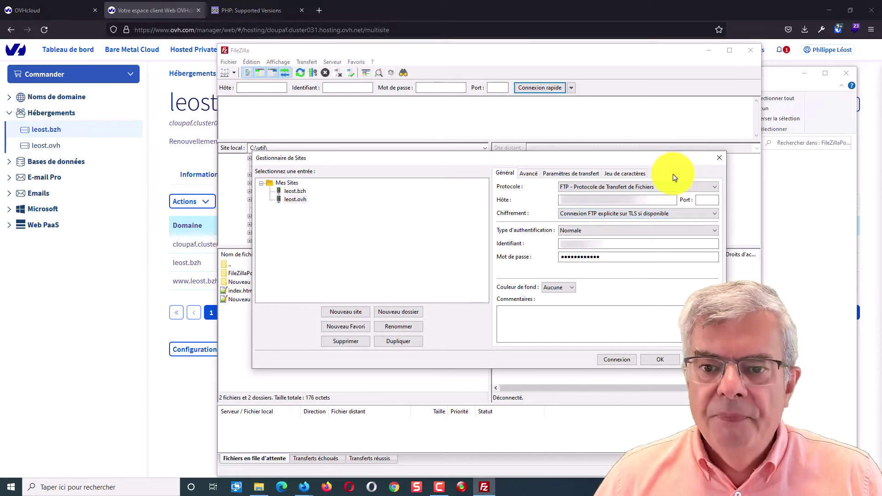
pyautogui.click(593, 234)
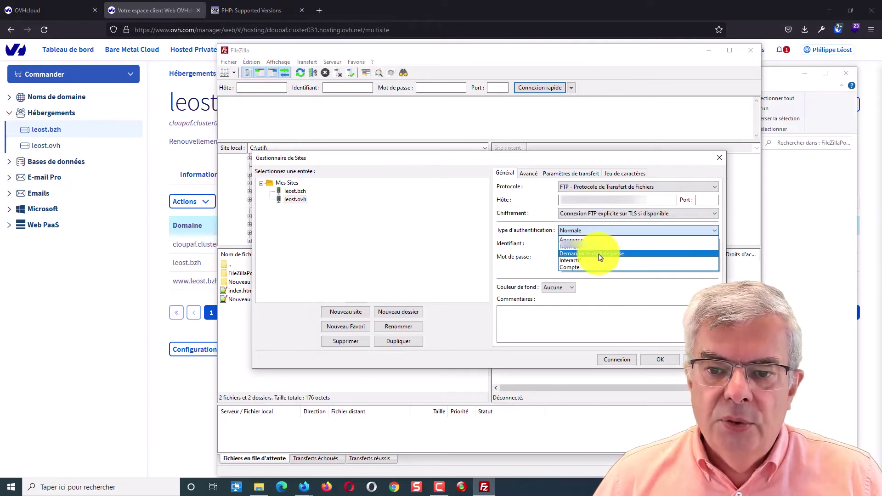
pyautogui.click(537, 212)
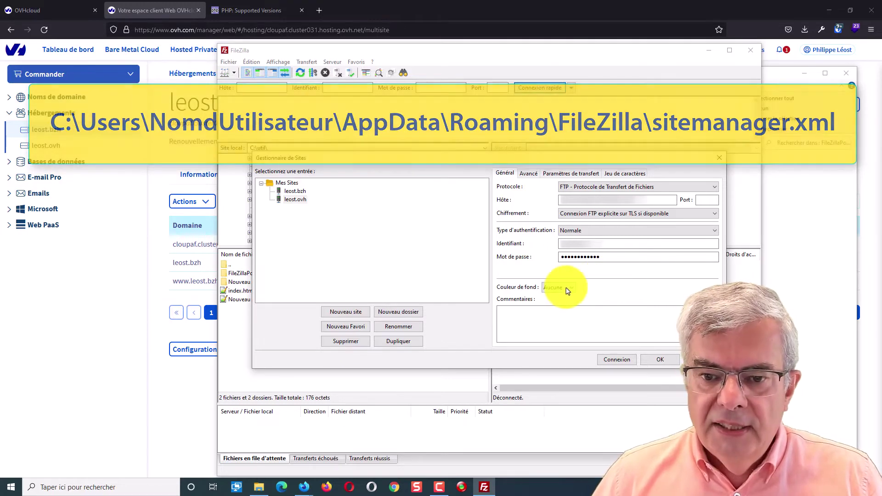
# Connect to the leost.ovh FTP server past the TLS warning, open remote www, and return to Firefox
pyautogui.click(617, 360)
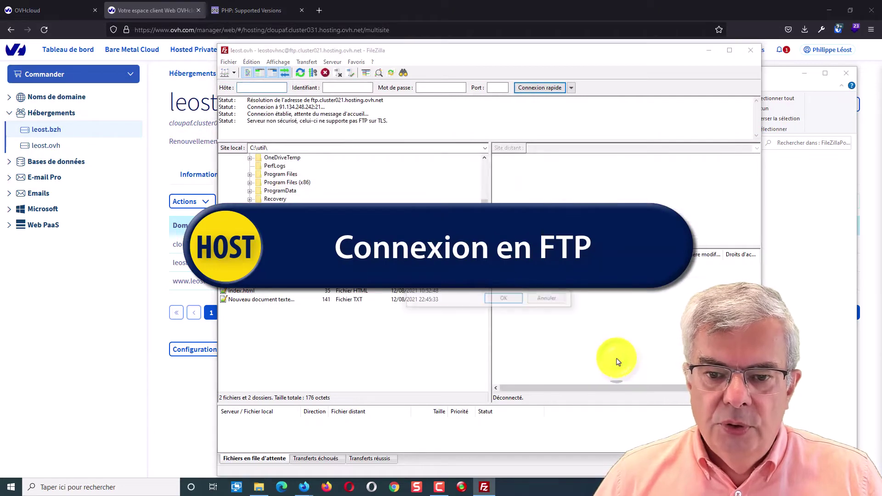
pyautogui.click(504, 299)
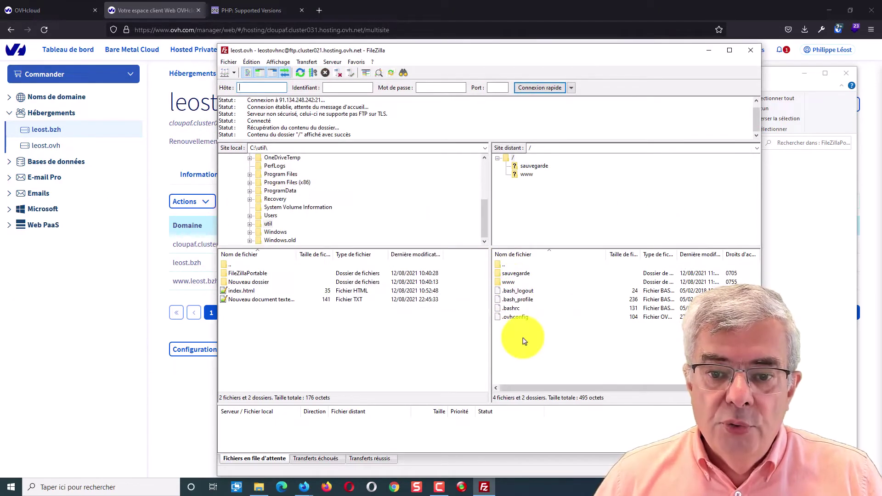
pyautogui.doubleClick(507, 283)
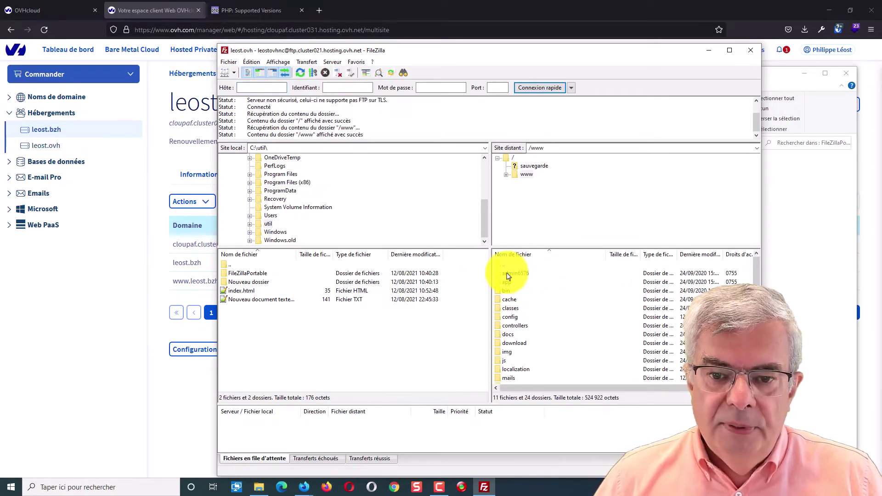
pyautogui.click(517, 274)
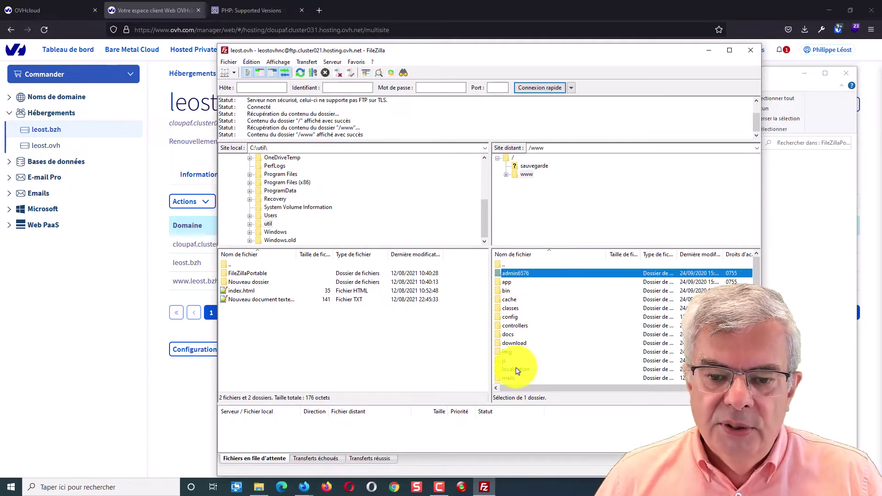
pyautogui.click(304, 487)
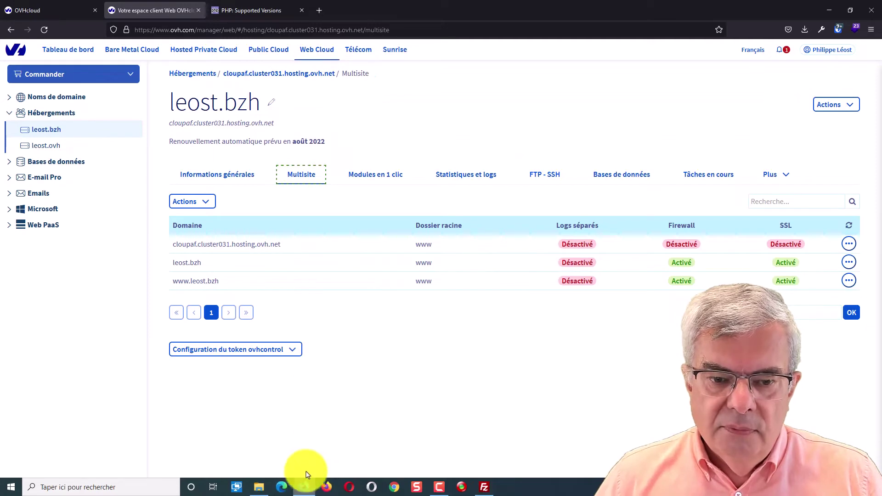
# Load the leost.ovh store homepage in a new Firefox tab
pyautogui.click(318, 10)
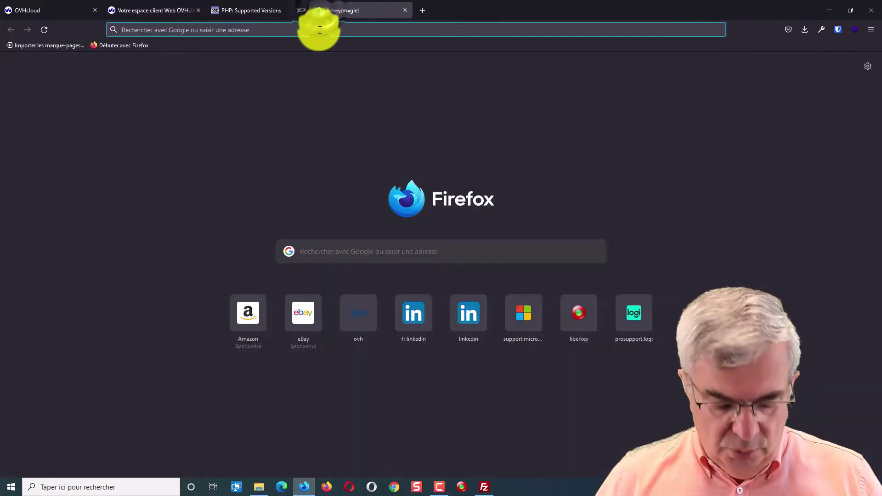
pyautogui.click(319, 28)
pyautogui.write('leost.ovh')
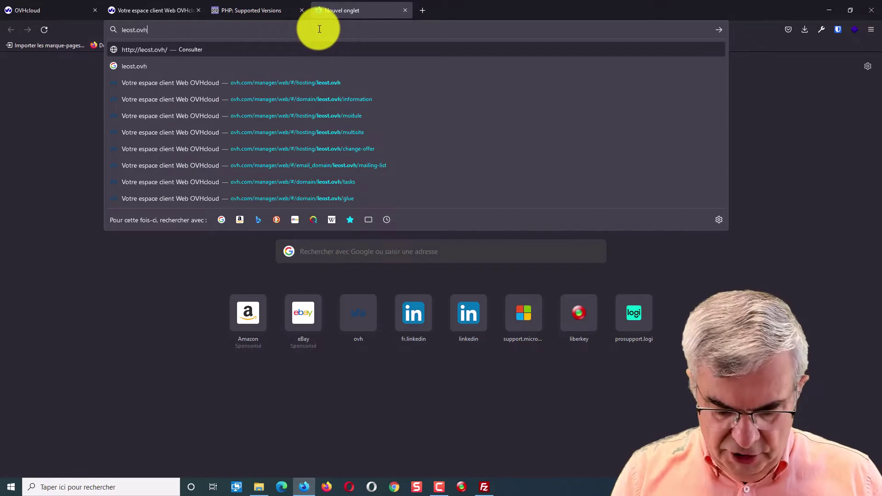
pyautogui.press('Return')
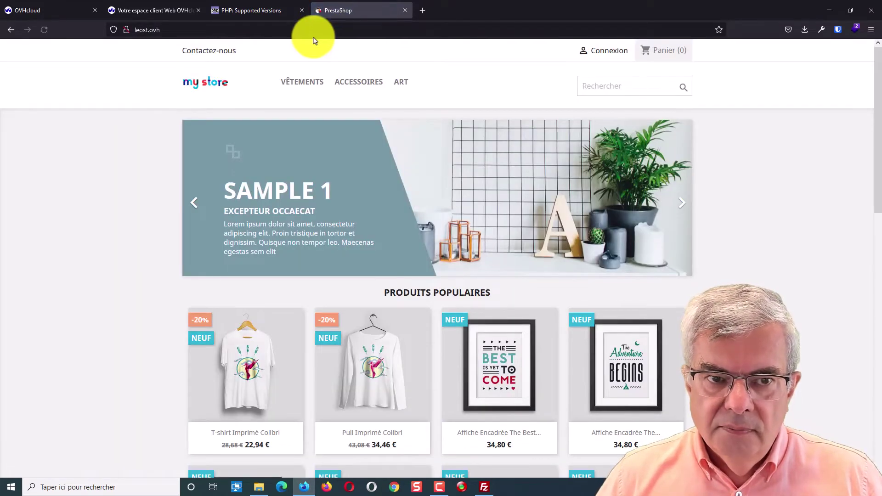
pyautogui.click(314, 33)
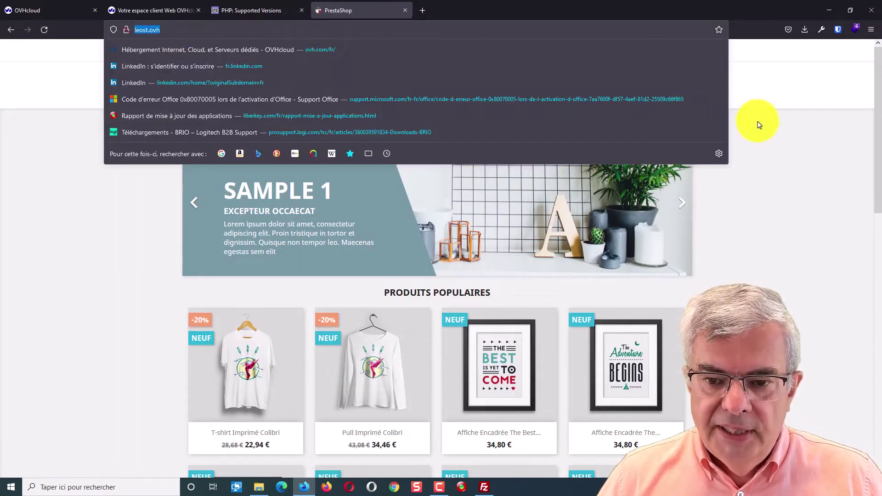
pyautogui.click(796, 169)
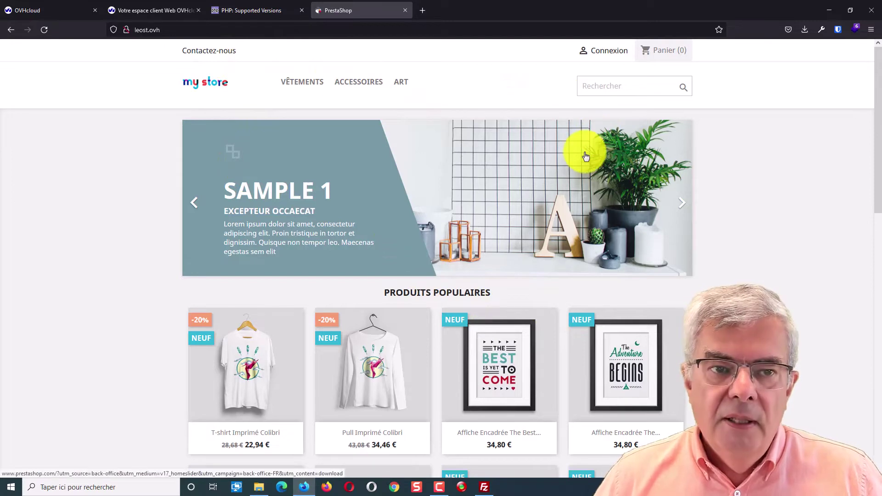
# Check the admin folder's full name in FileZilla without renaming it
pyautogui.click(485, 488)
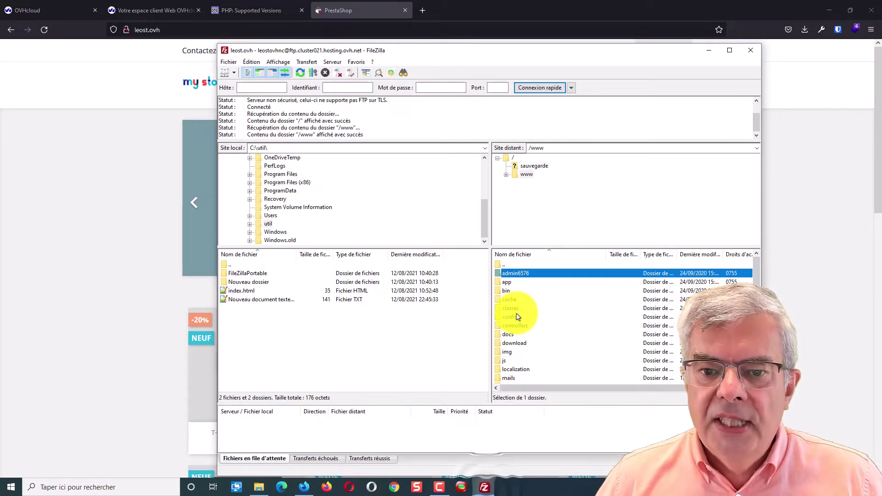
pyautogui.click(529, 276)
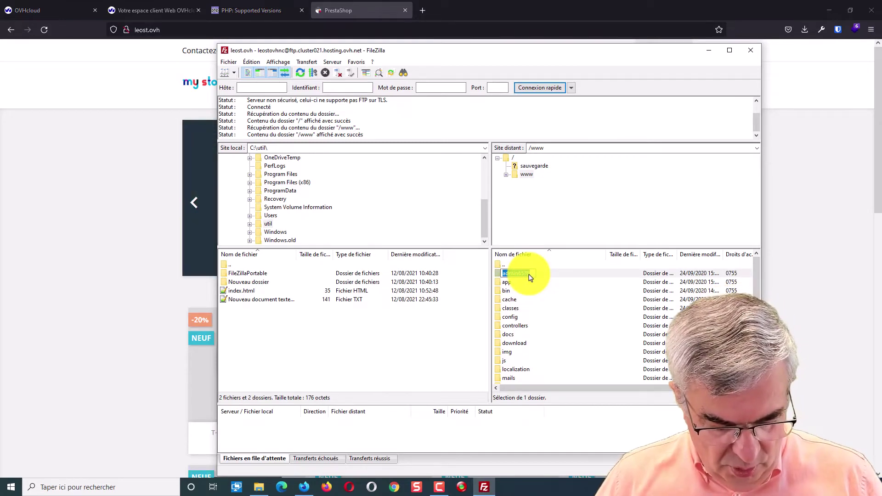
pyautogui.press('Escape')
# Open the back-office login at leost.ovh/admin6576, dismissing the saved-login suggestion
pyautogui.click(178, 27)
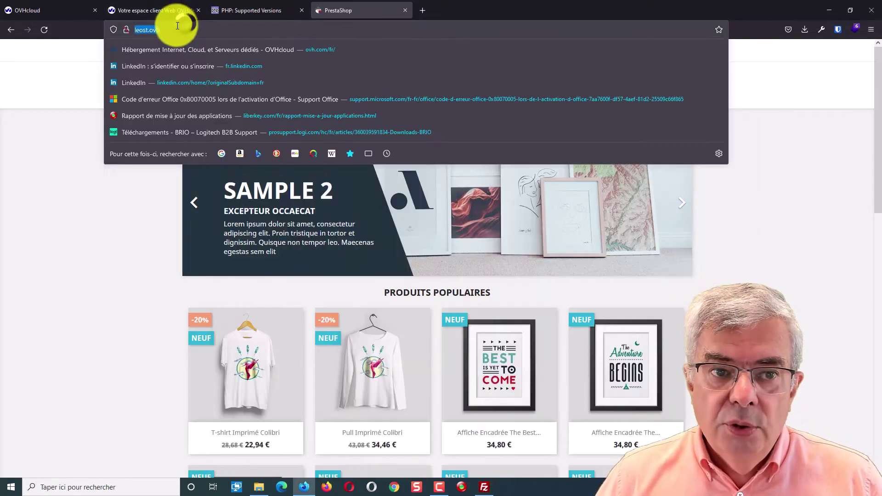
pyautogui.click(211, 26)
pyautogui.write('/admin6576')
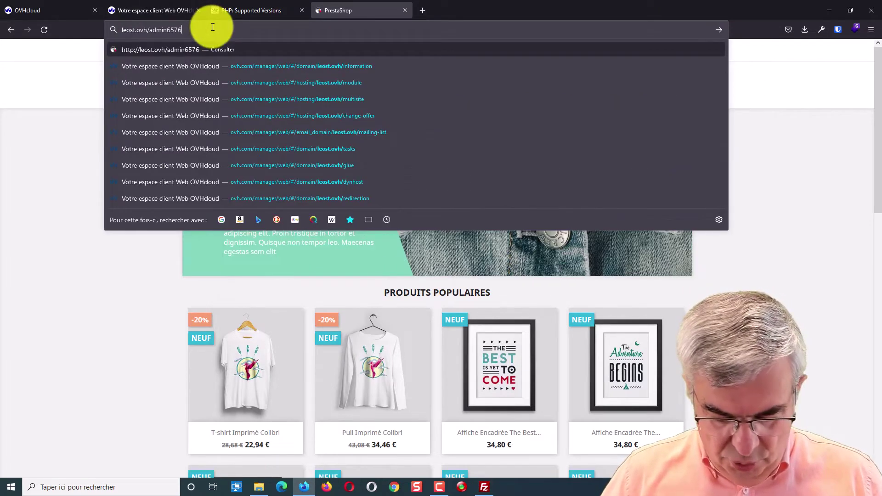
pyautogui.press('Return')
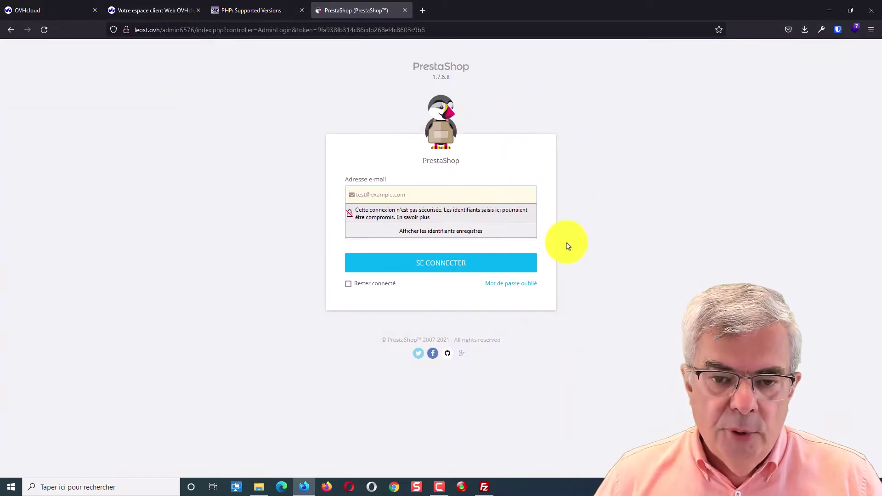
pyautogui.click(622, 208)
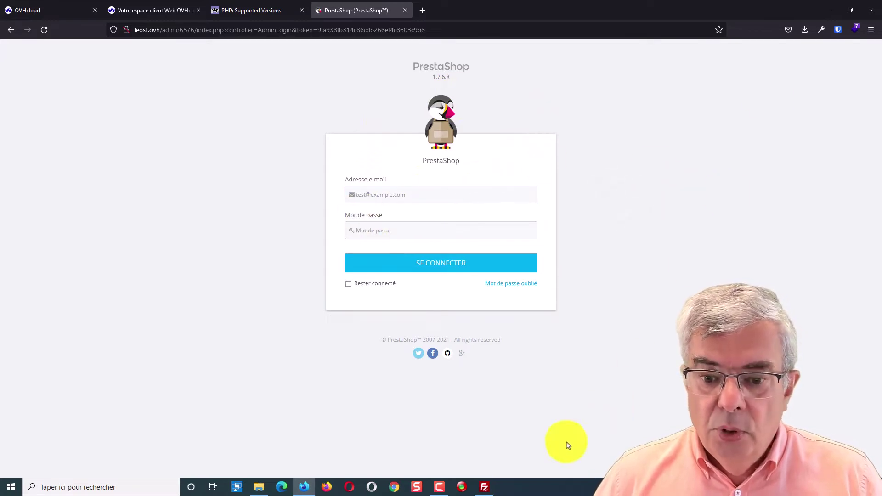
pyautogui.click(484, 487)
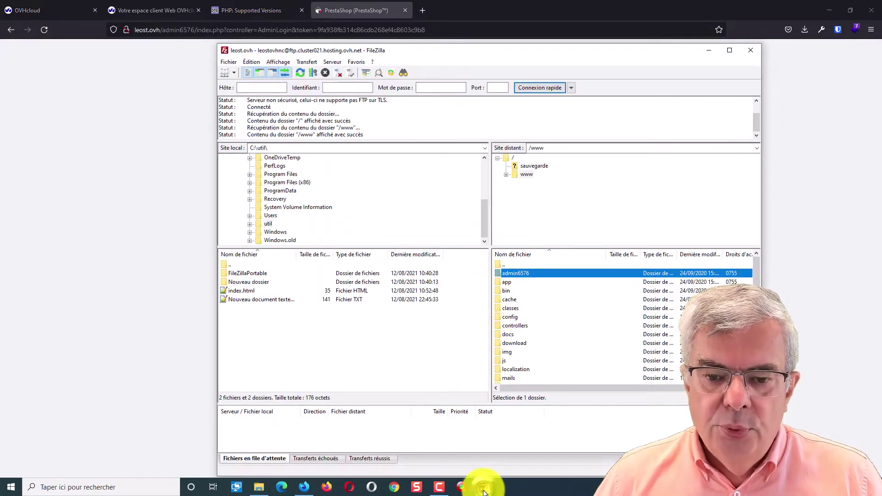
pyautogui.click(234, 72)
pyautogui.click(242, 90)
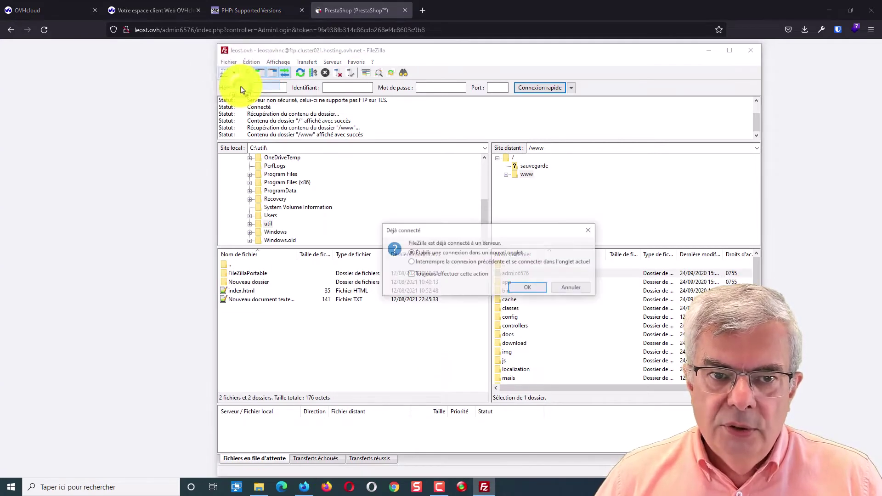
pyautogui.click(527, 289)
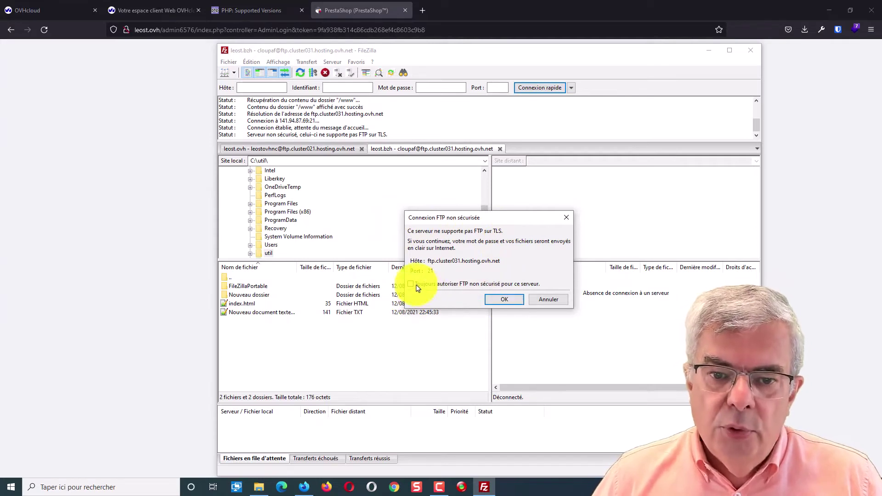
pyautogui.click(500, 300)
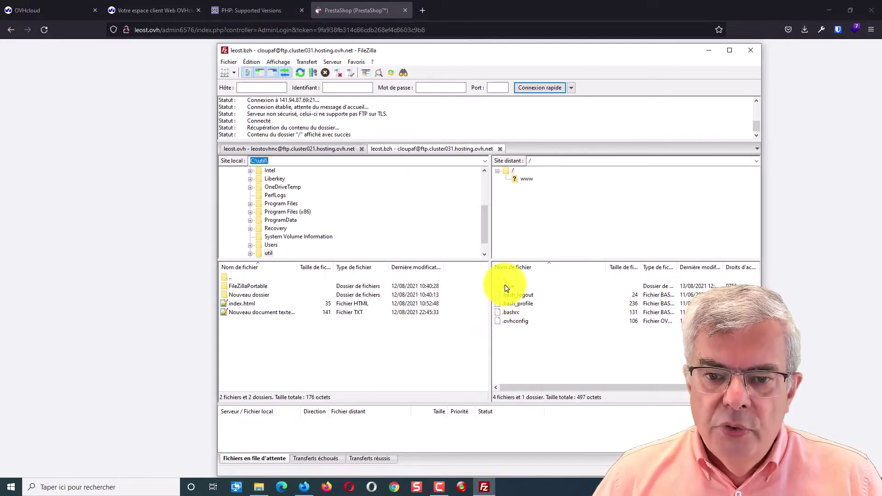
pyautogui.doubleClick(506, 287)
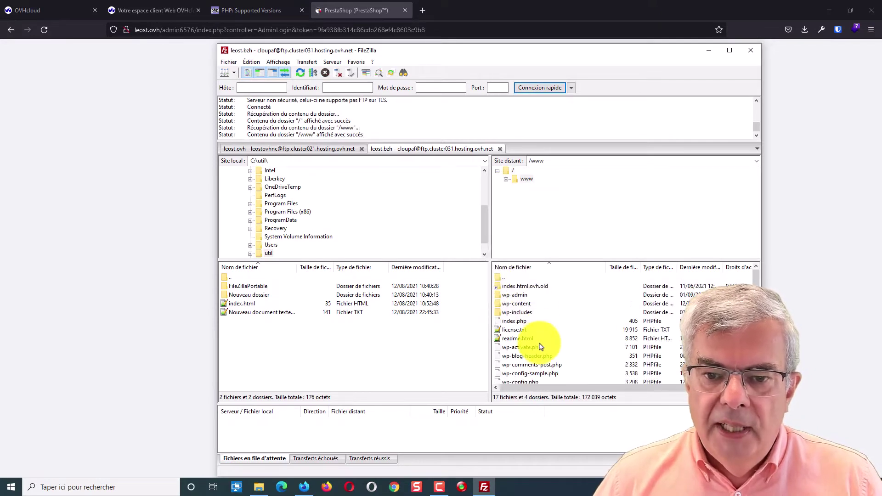
# Delete the index.html.ovh.old folder from leost.bzh's www directory, removing only the link
pyautogui.click(531, 287)
pyautogui.press('Delete')
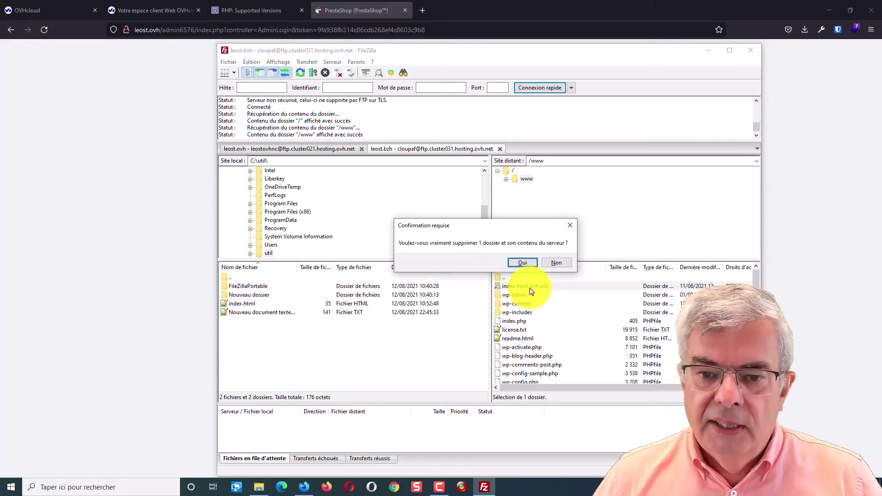
pyautogui.click(522, 264)
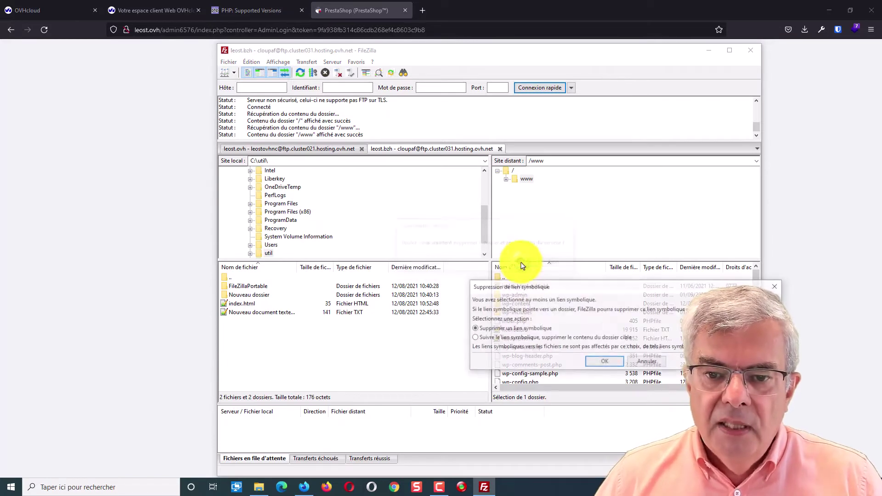
pyautogui.click(599, 363)
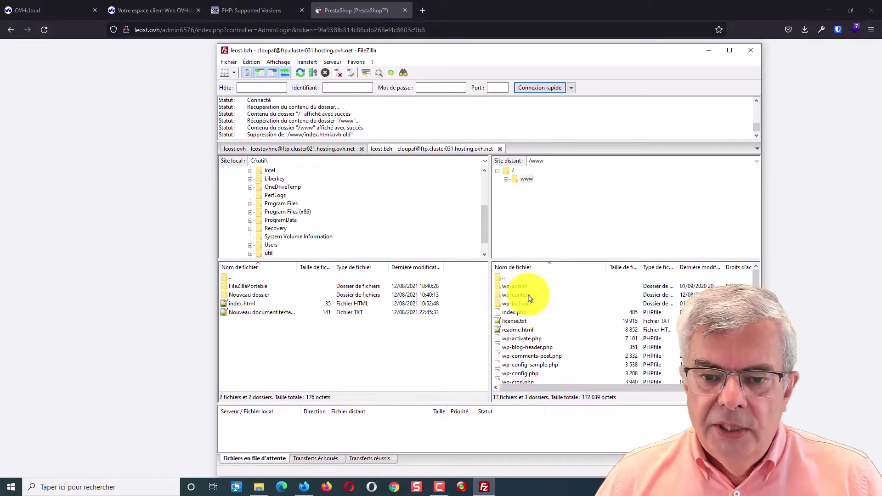
pyautogui.scroll(-3, 566, 334)
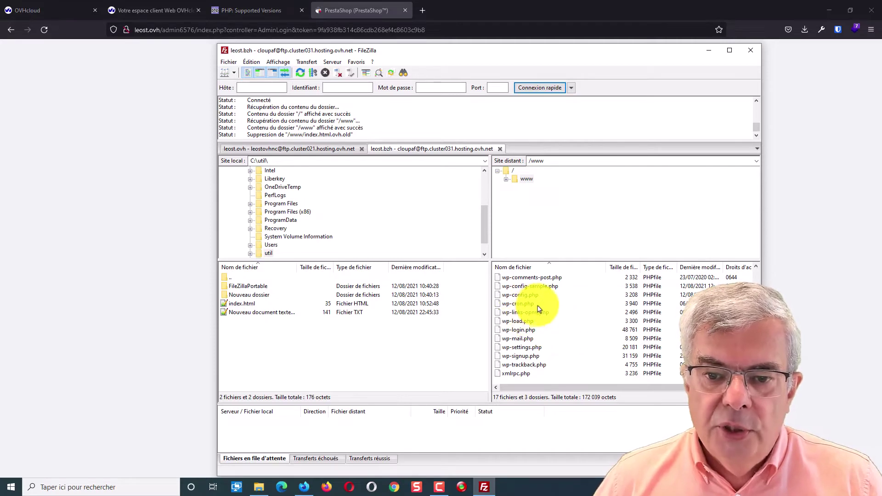
pyautogui.click(134, 241)
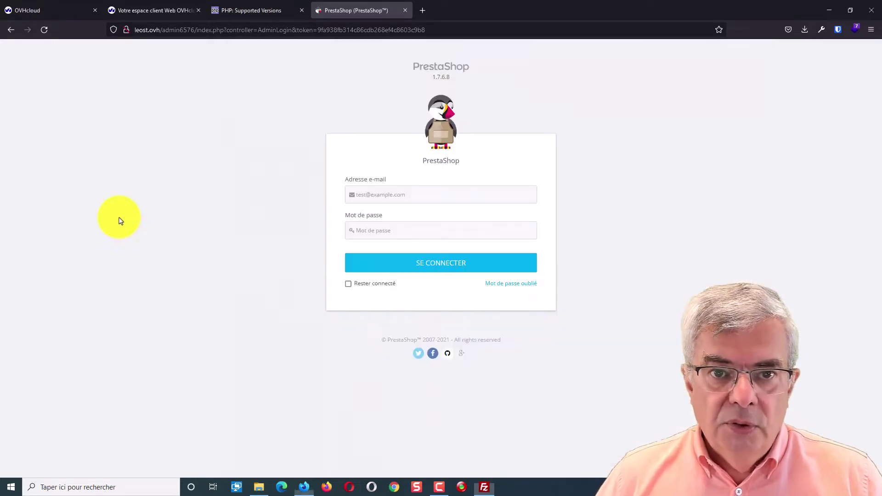
# Load leost.bzh in a new tab, then go to its /wp-admin login page
pyautogui.click(422, 10)
pyautogui.click(380, 27)
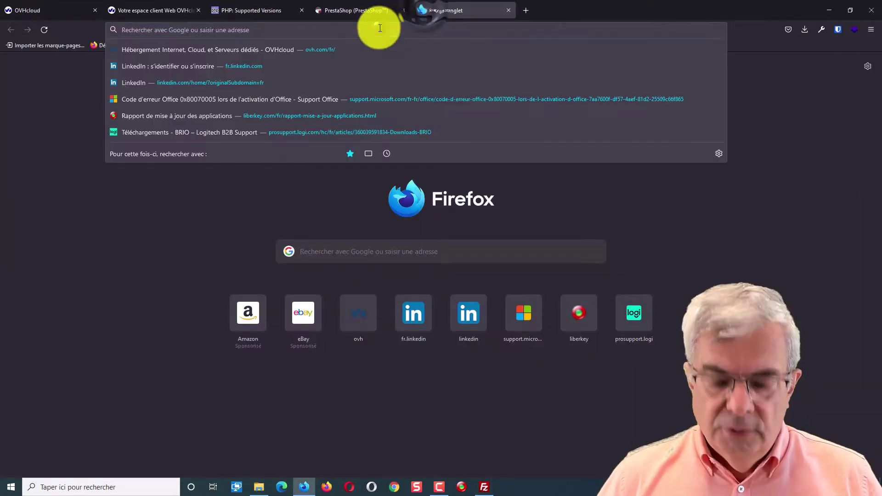
pyautogui.write('leost.bz')
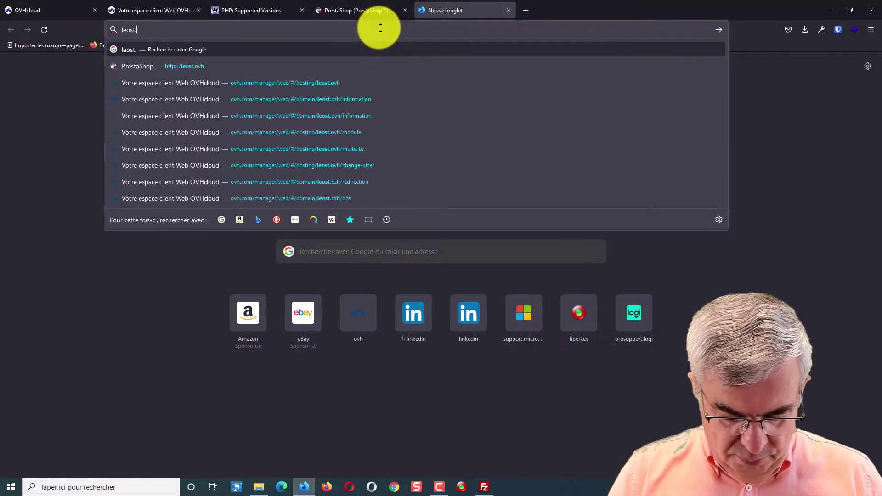
pyautogui.write('h')
pyautogui.press('Return')
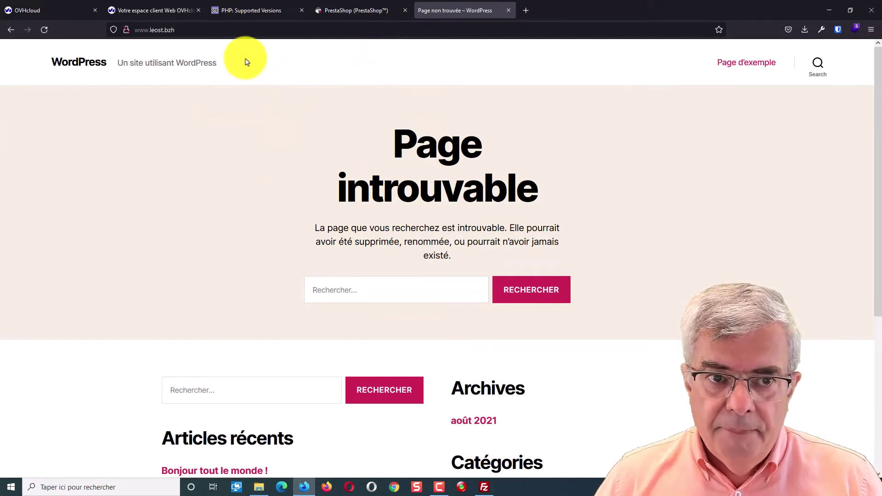
pyautogui.click(235, 34)
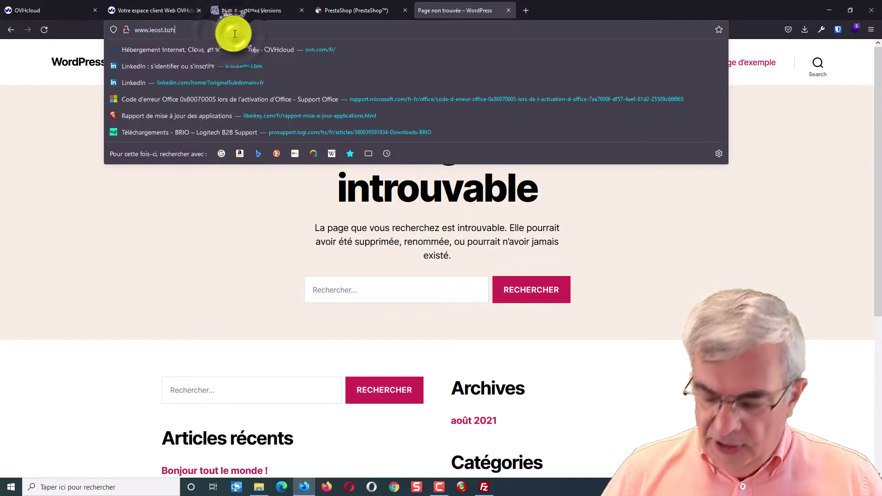
pyautogui.write('/wp-admin')
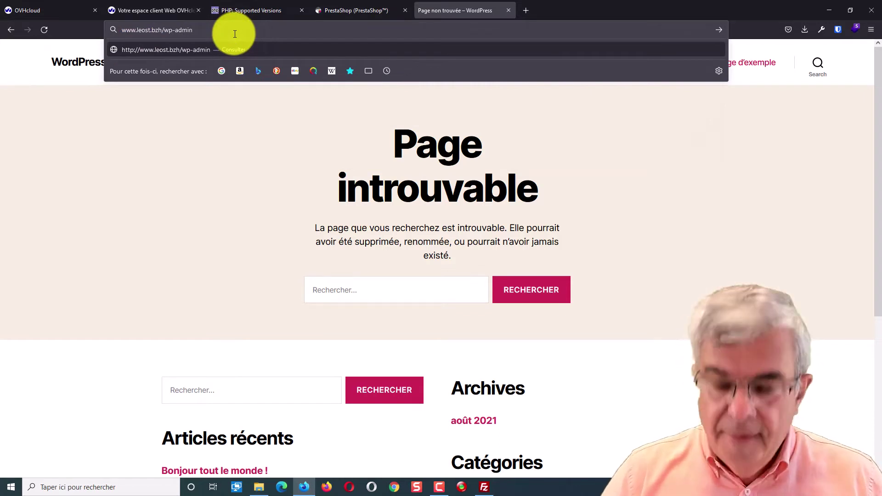
pyautogui.press('Return')
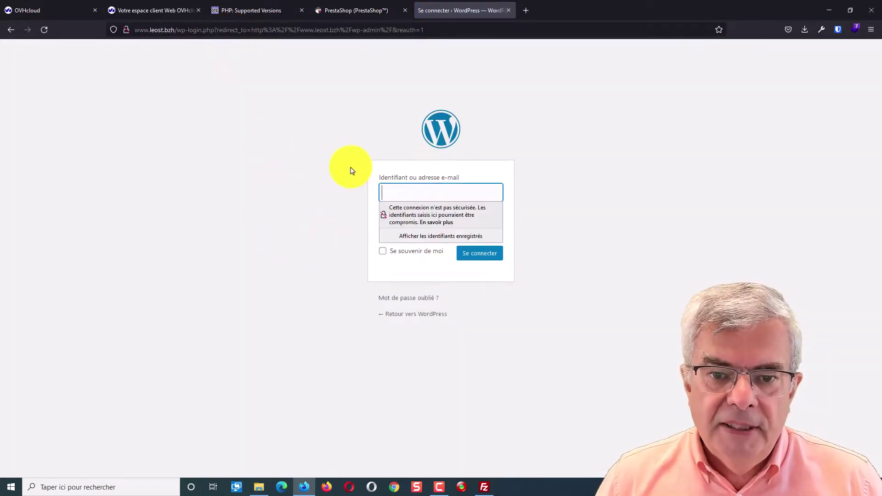
pyautogui.click(352, 170)
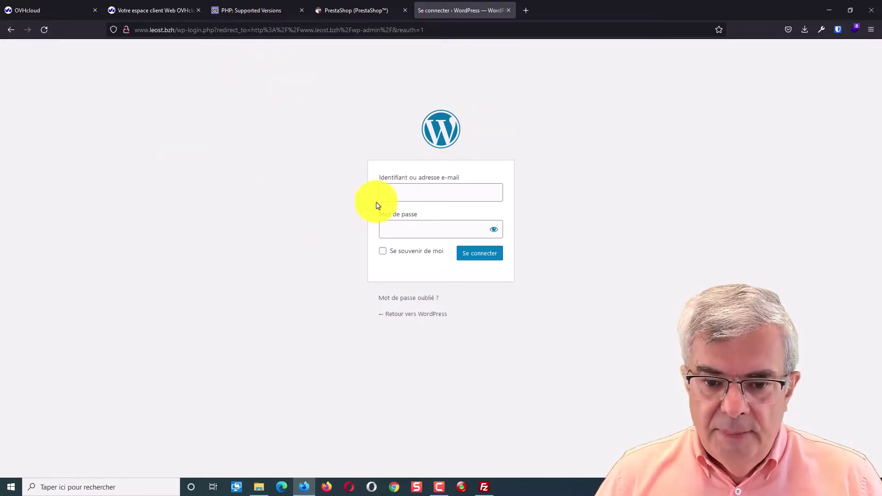
pyautogui.moveTo(491, 491)
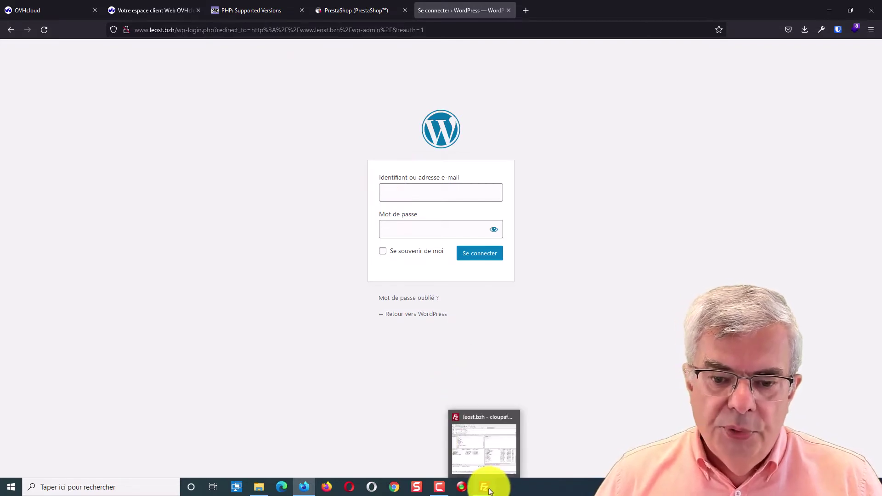
# In Multisite, add a domain by associating the existing leost.bzh and reach the subdomain field
pyautogui.click(153, 11)
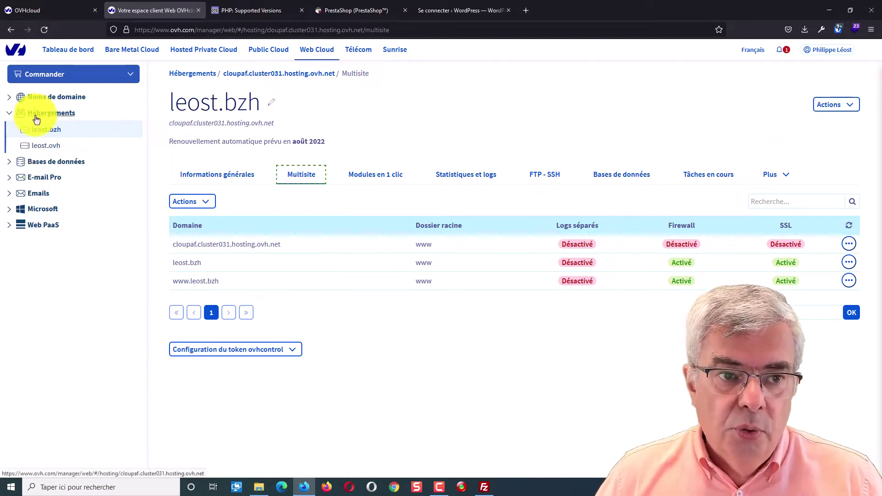
pyautogui.click(10, 99)
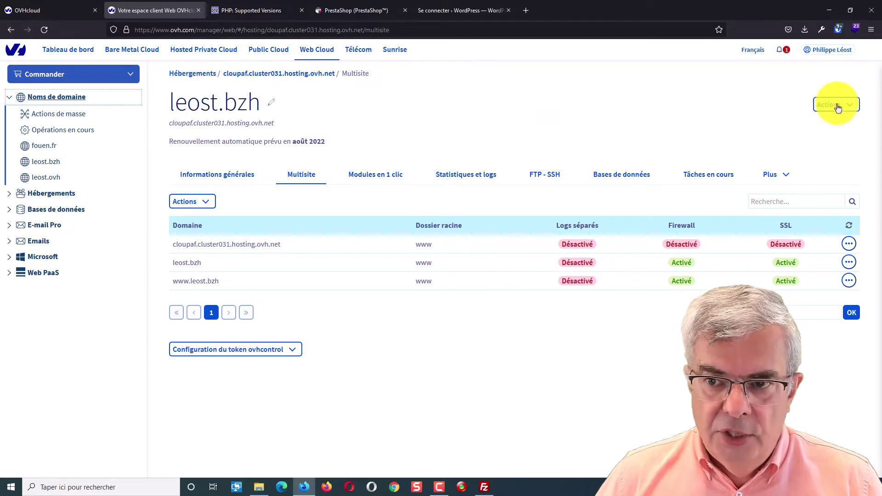
pyautogui.click(825, 123)
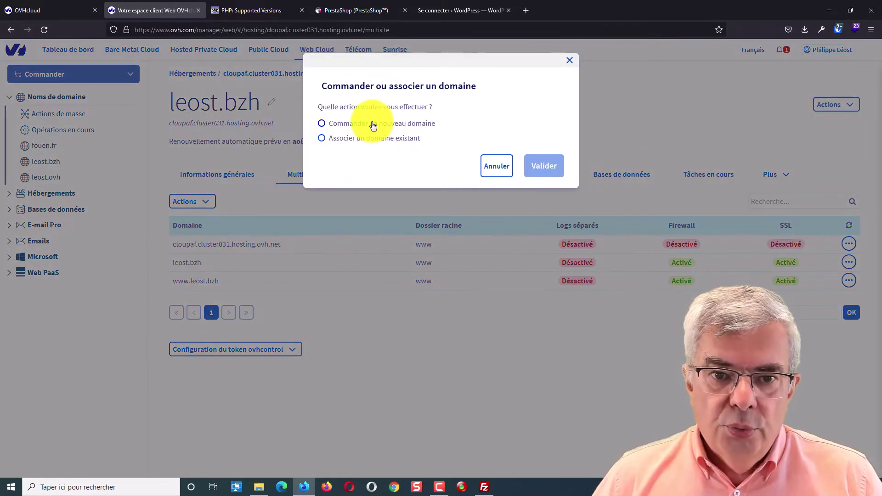
pyautogui.click(378, 139)
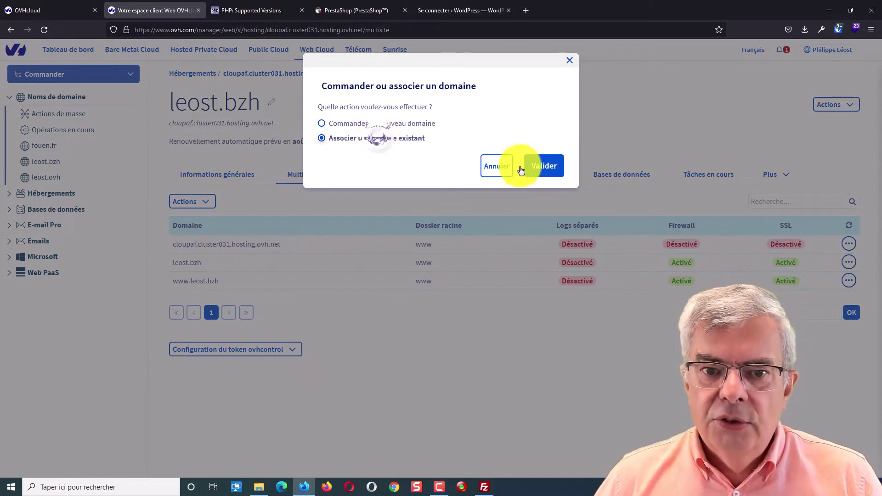
pyautogui.click(545, 168)
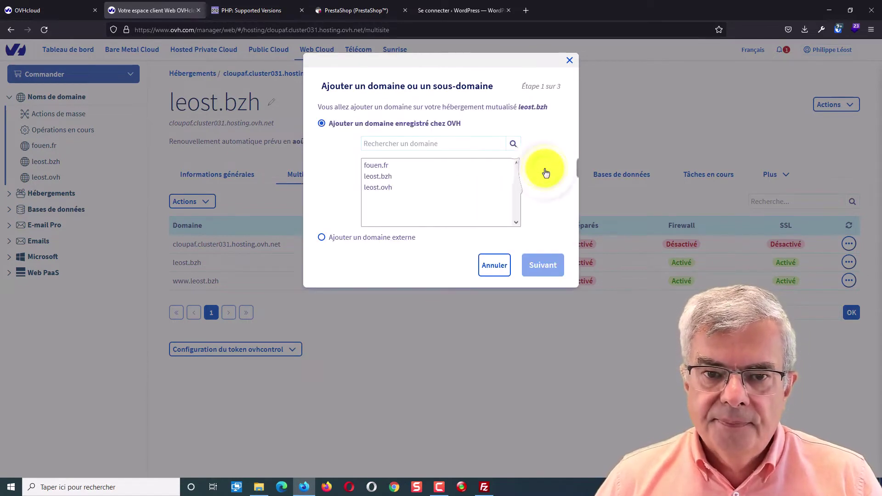
pyautogui.click(376, 177)
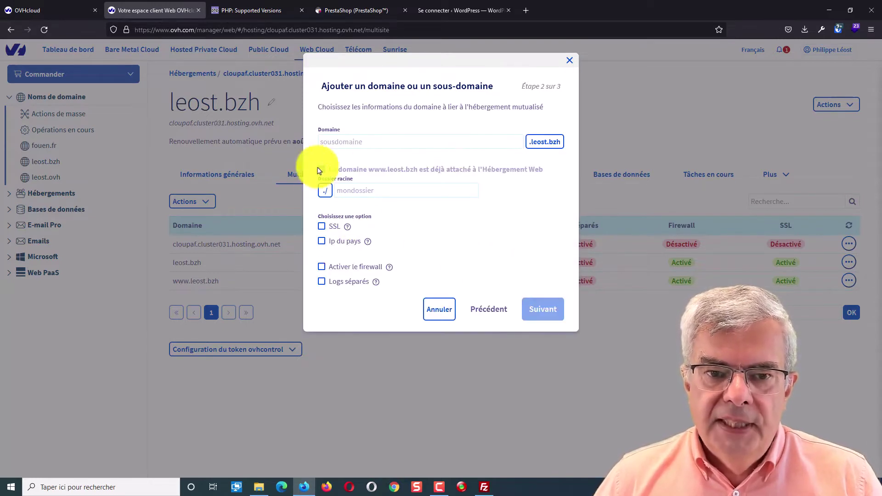
pyautogui.click(350, 142)
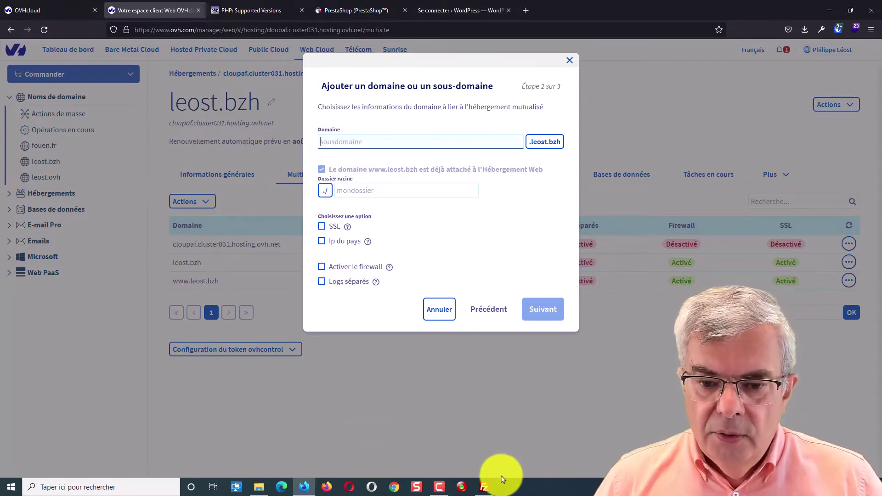
pyautogui.click(483, 486)
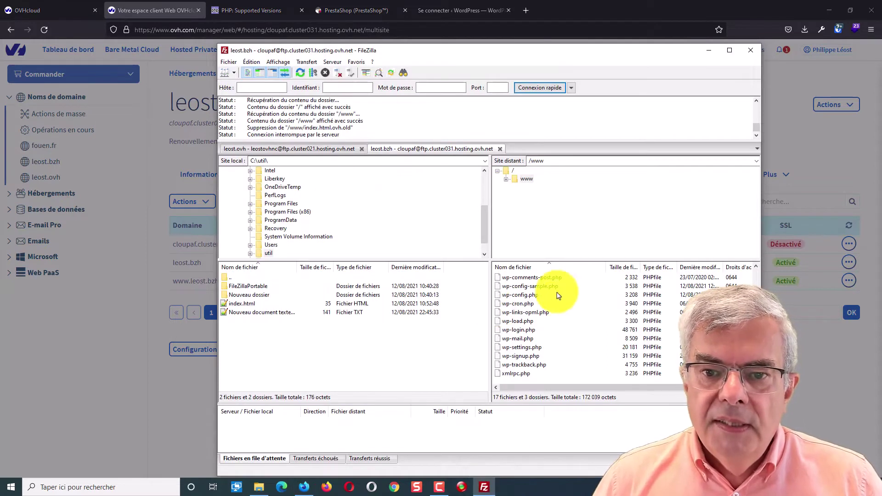
# Show the / root of the remote leost.bzh files, then return to the control panel
pyautogui.click(513, 172)
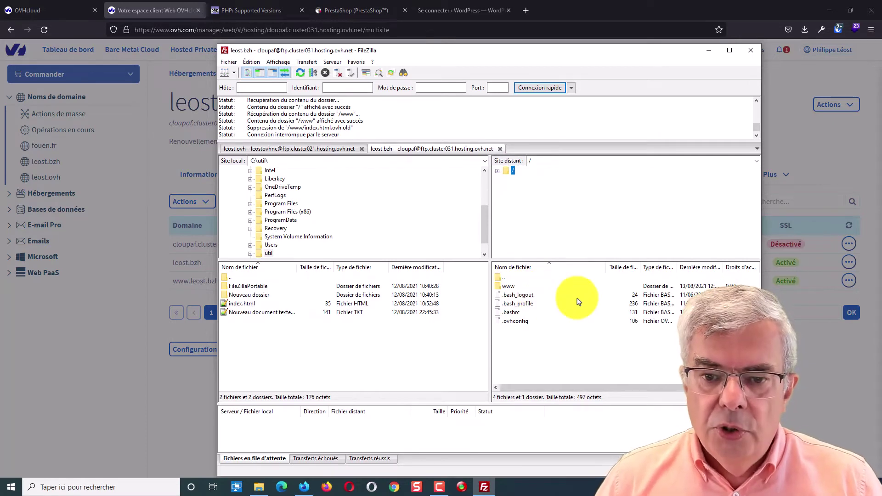
pyautogui.click(134, 332)
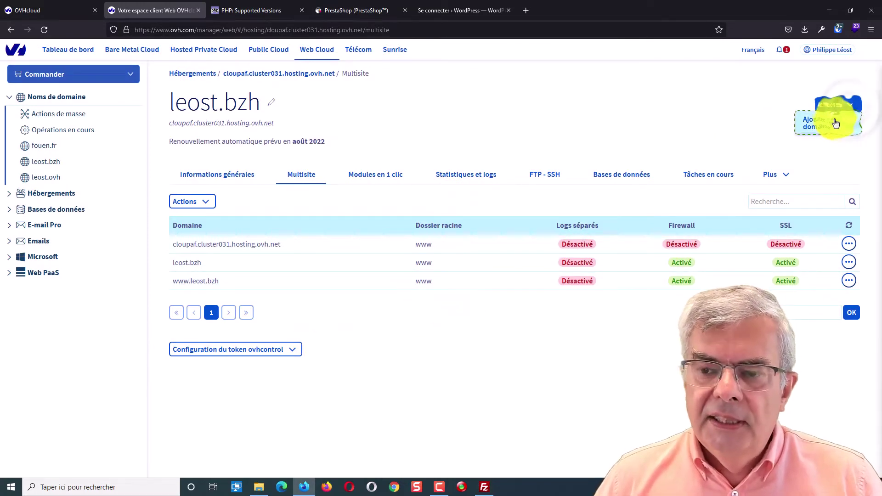
# Begin adding an existing domain to the hosting with leost.bzh as the parent
pyautogui.click(832, 123)
pyautogui.click(398, 138)
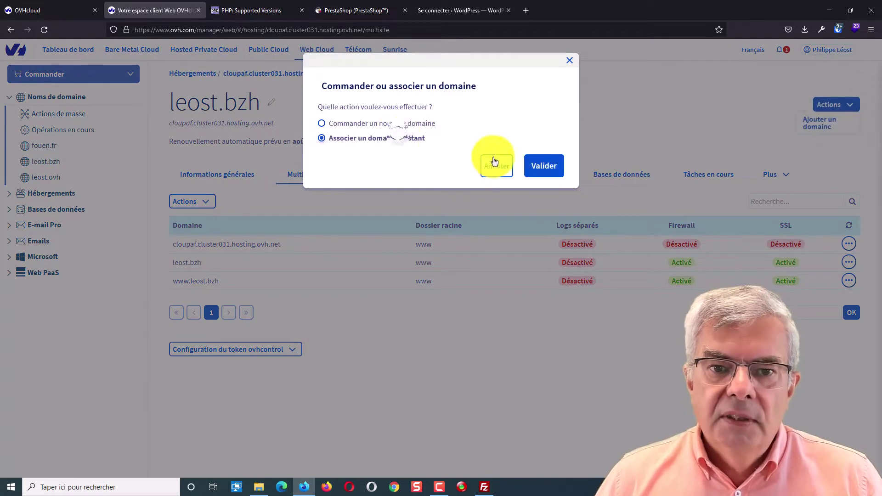
pyautogui.click(544, 167)
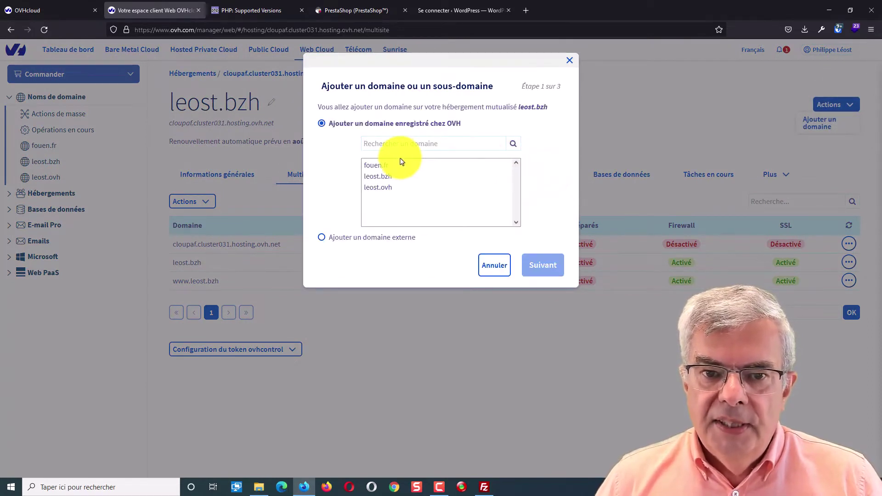
pyautogui.click(384, 177)
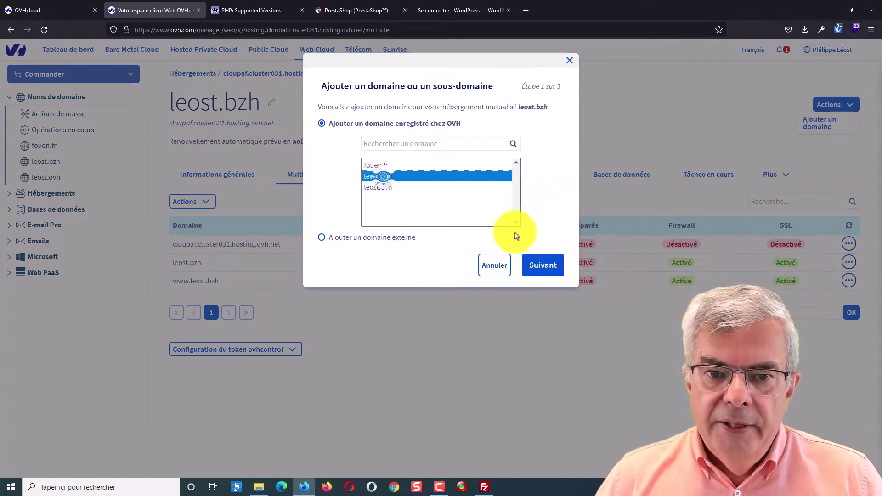
pyautogui.click(544, 263)
# Enter subdomain 'test' with root folder 'test', enable SSL and firewall, and confirm
pyautogui.click(343, 144)
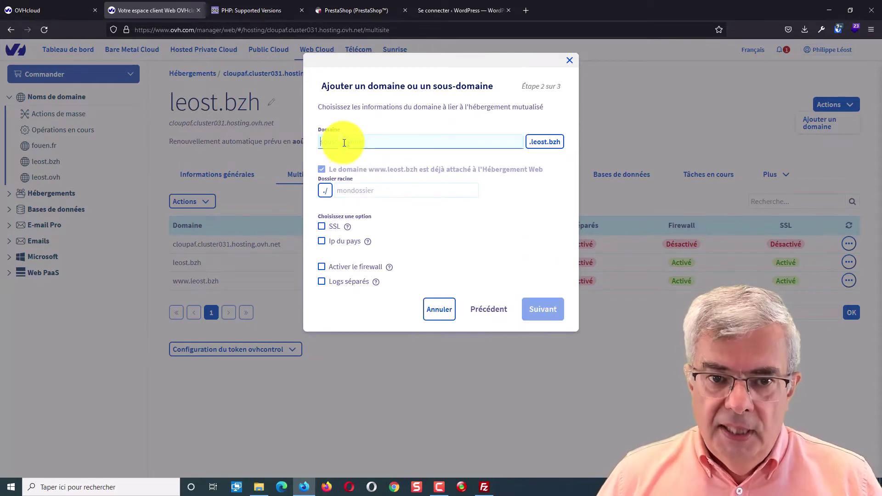
pyautogui.write('test')
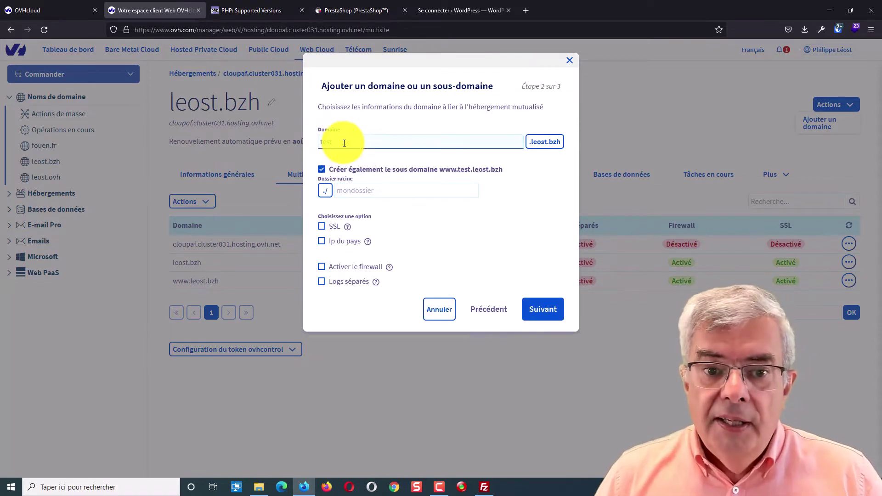
pyautogui.click(349, 192)
pyautogui.write('test')
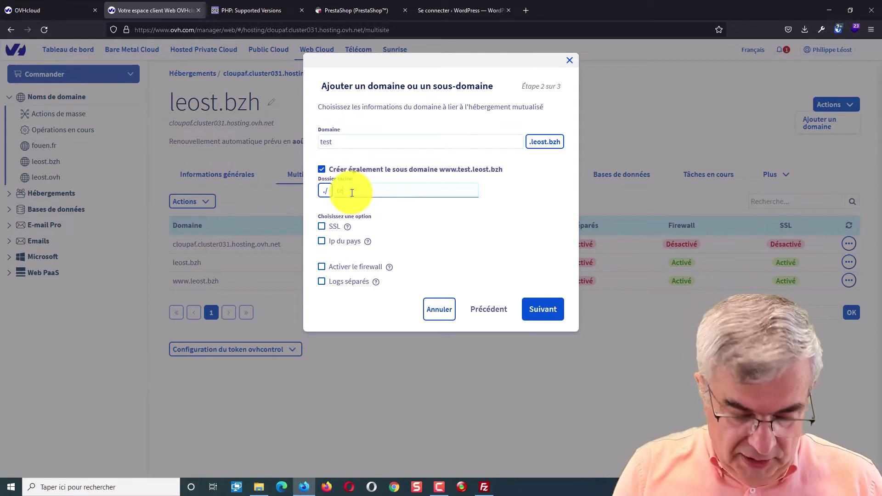
pyautogui.click(321, 226)
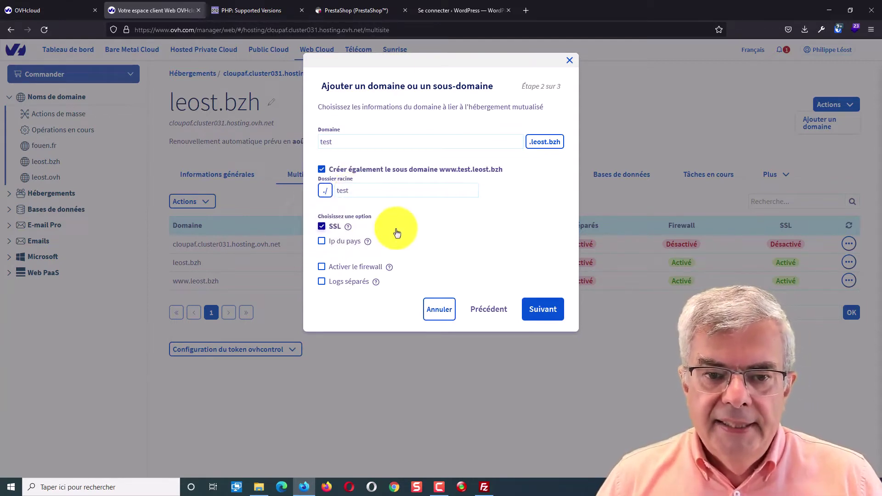
pyautogui.click(321, 267)
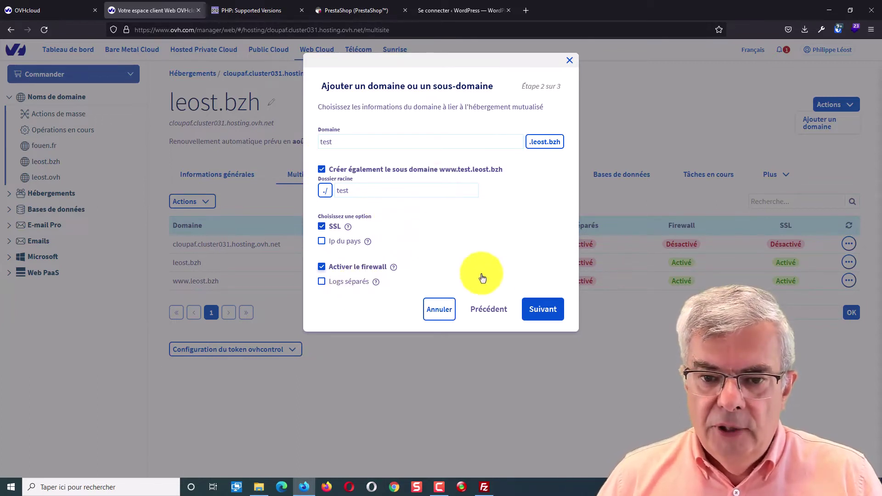
pyautogui.click(554, 314)
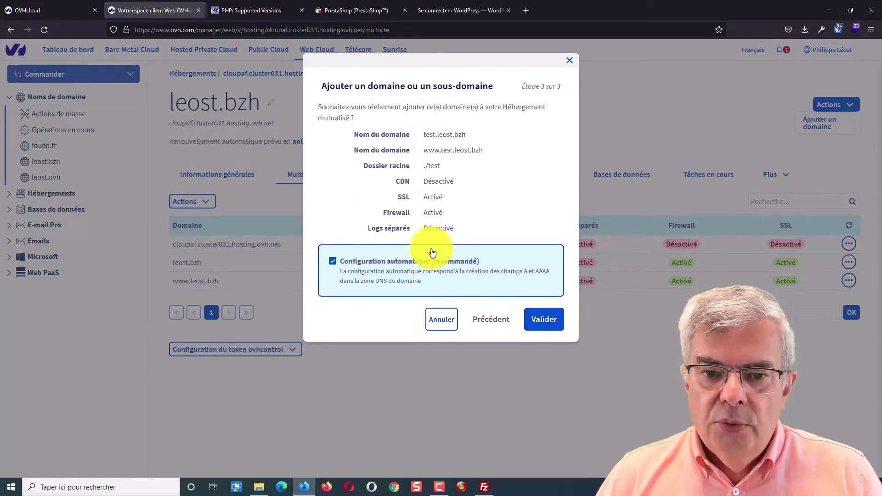
pyautogui.click(553, 326)
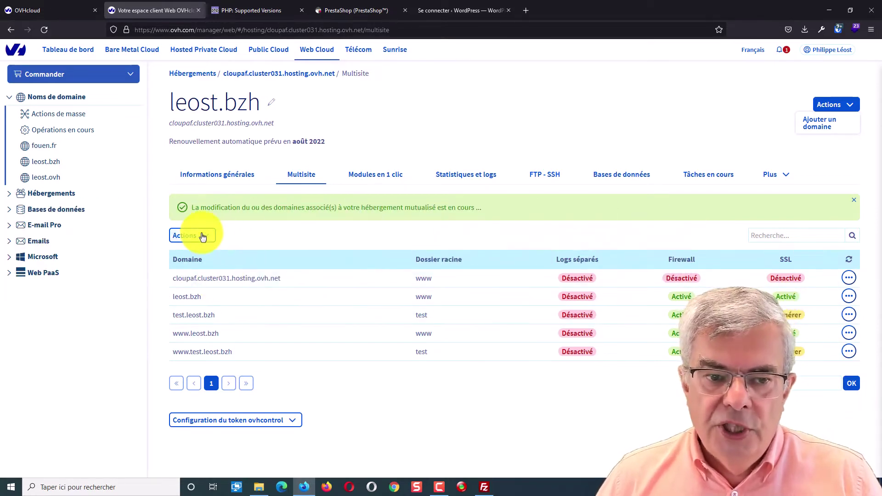
# Run 'Régénérer le certificat SSL' from the multisite Actions list and validate it
pyautogui.click(202, 237)
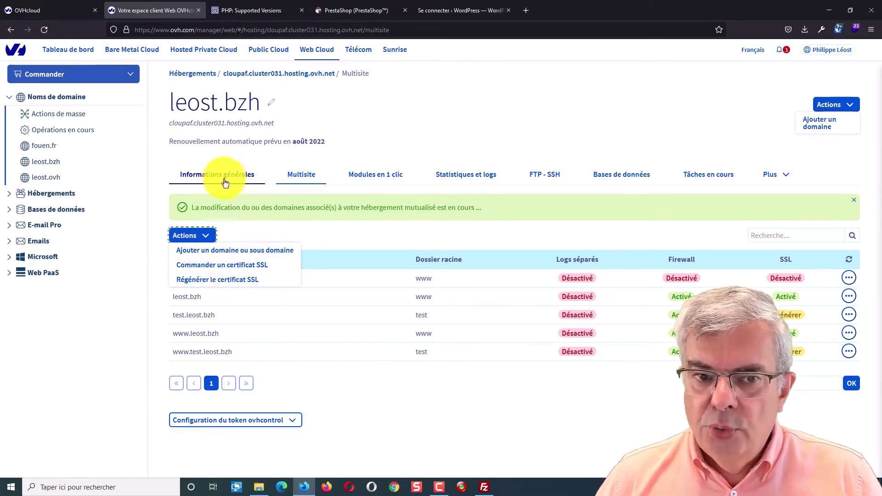
pyautogui.click(242, 282)
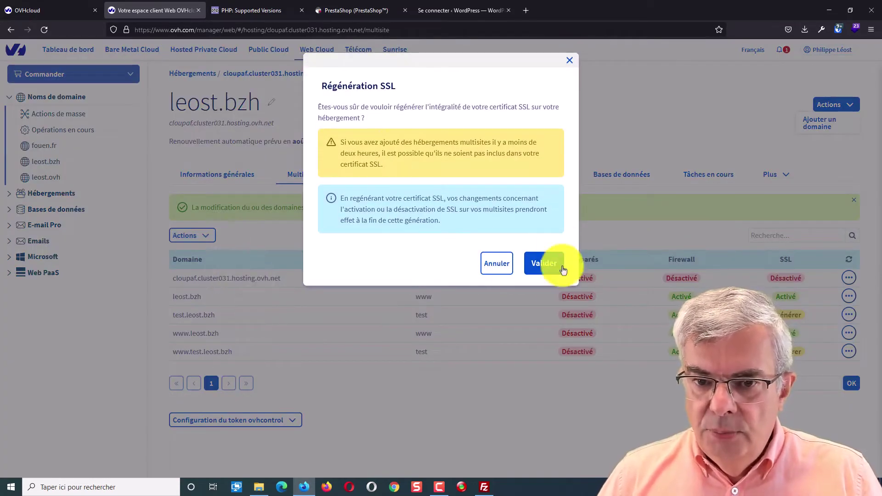
pyautogui.click(548, 269)
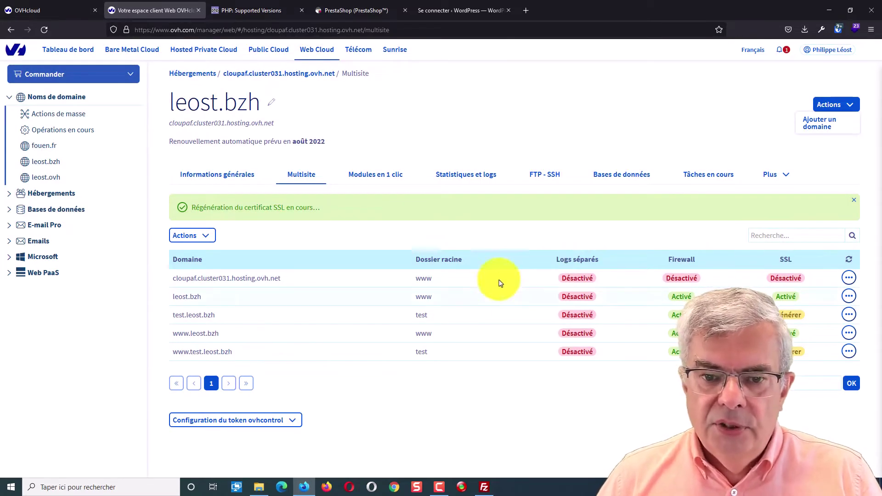
# Refresh the remote root listing in FileZilla and open the new, empty test folder
pyautogui.click(485, 487)
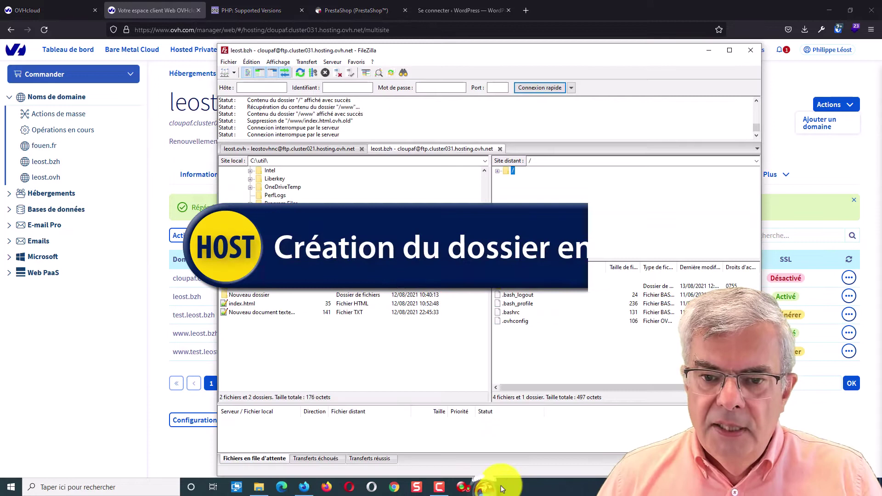
pyautogui.rightClick(528, 359)
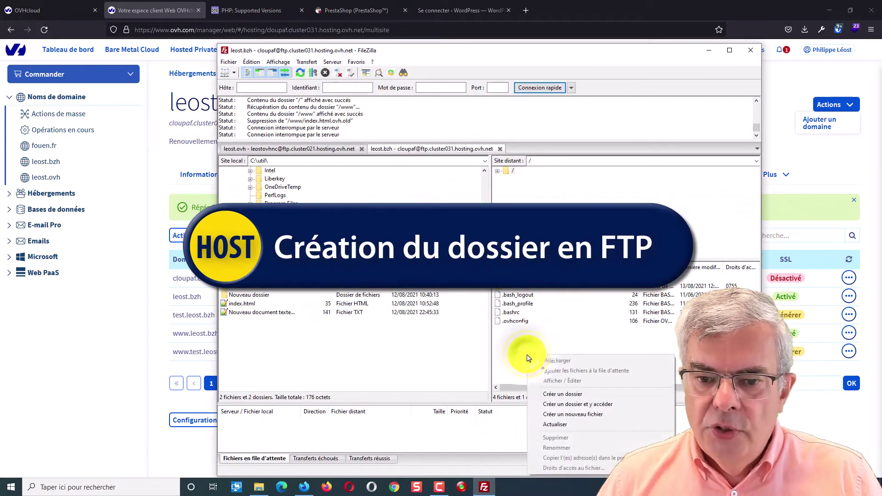
pyautogui.click(569, 425)
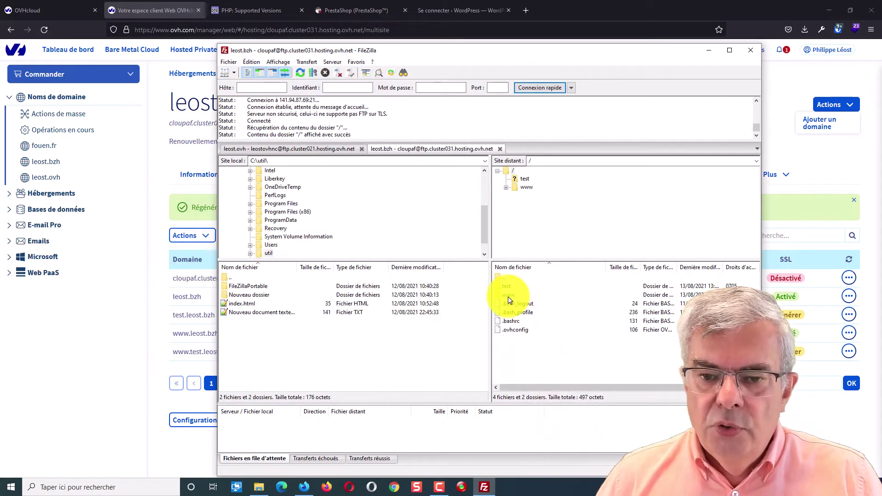
pyautogui.doubleClick(507, 287)
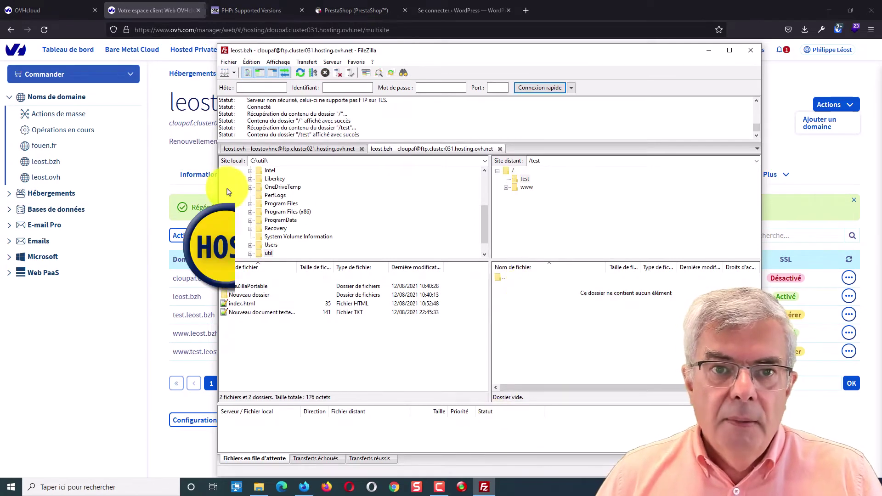
pyautogui.click(524, 7)
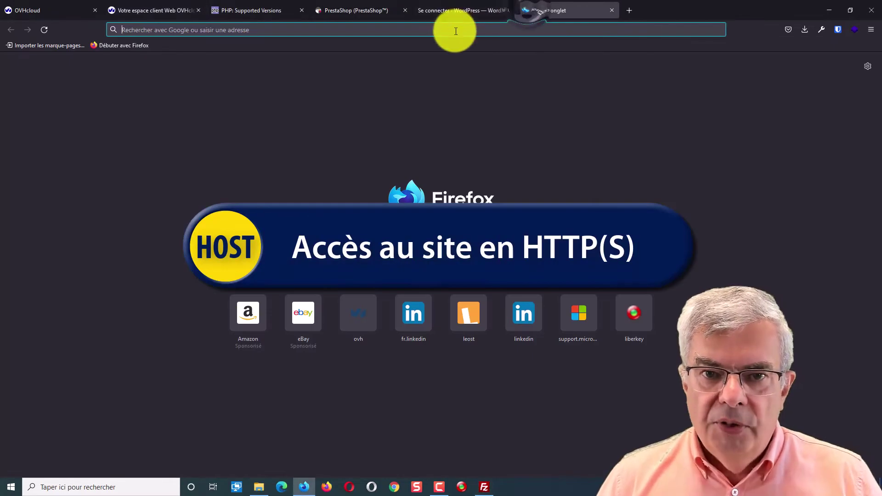
# Load test.leost.bzh over plain HTTP and scroll through the 'Site non installé' page
pyautogui.click(454, 30)
pyautogui.write('test.leo')
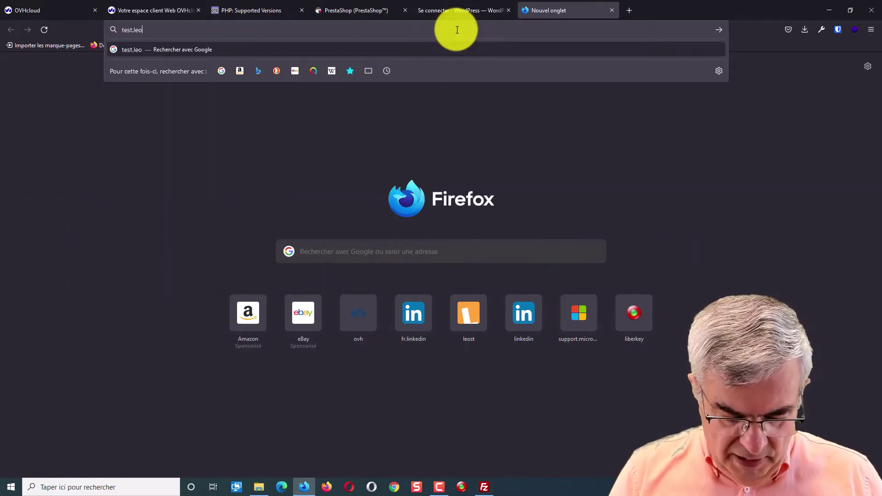
pyautogui.write('st.bz')
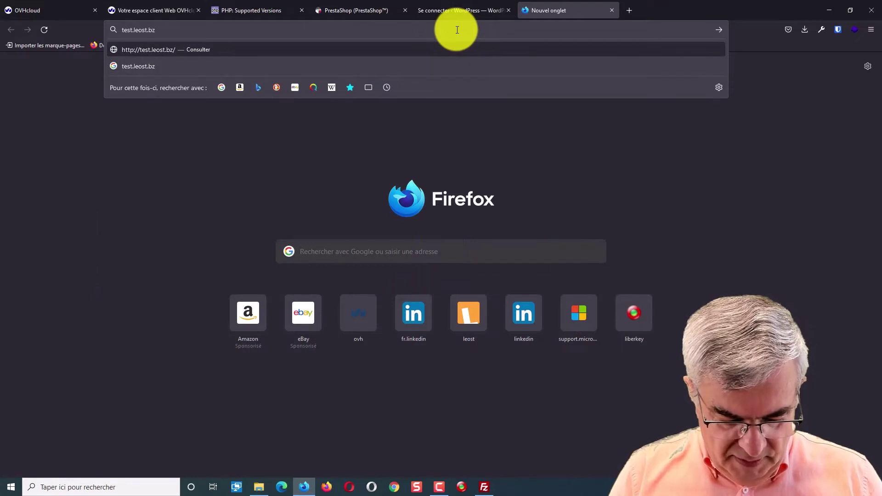
pyautogui.write('h')
pyautogui.press('Return')
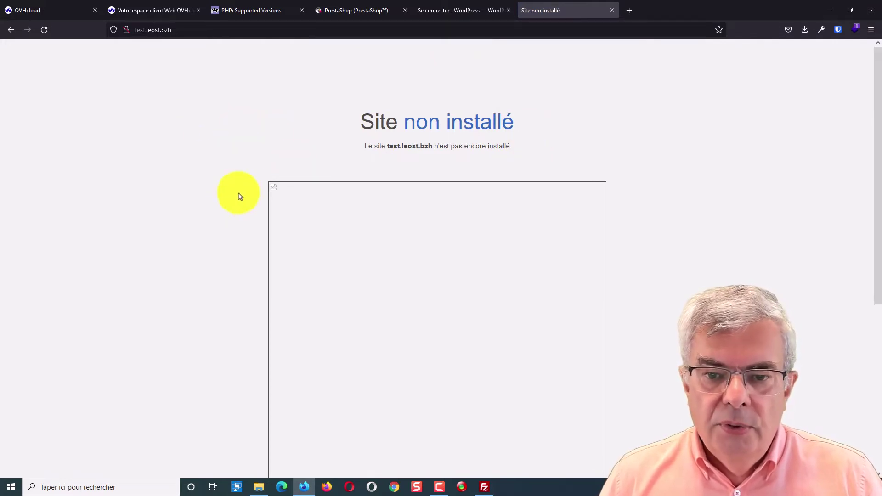
pyautogui.scroll(-5, 240, 197)
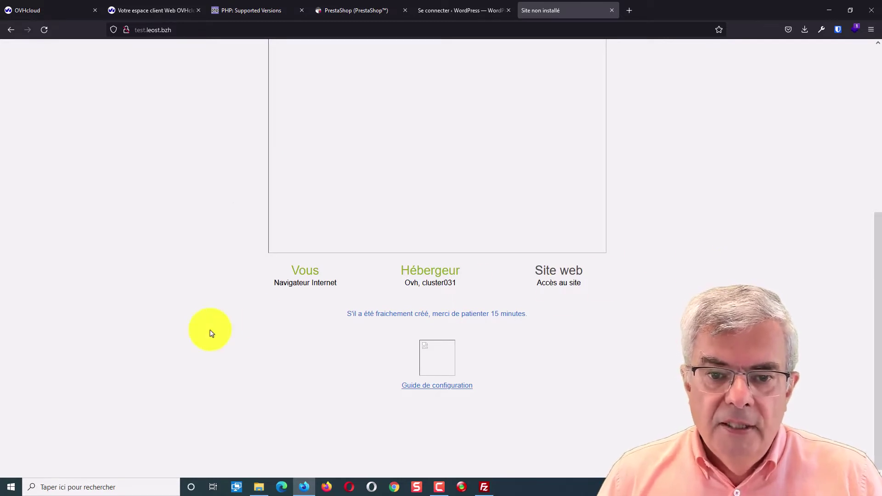
pyautogui.scroll(5, 697, 285)
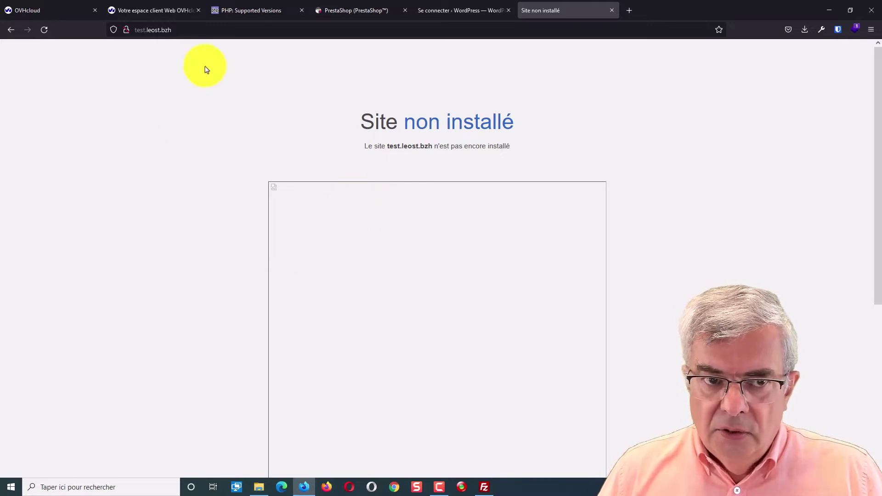
pyautogui.click(216, 32)
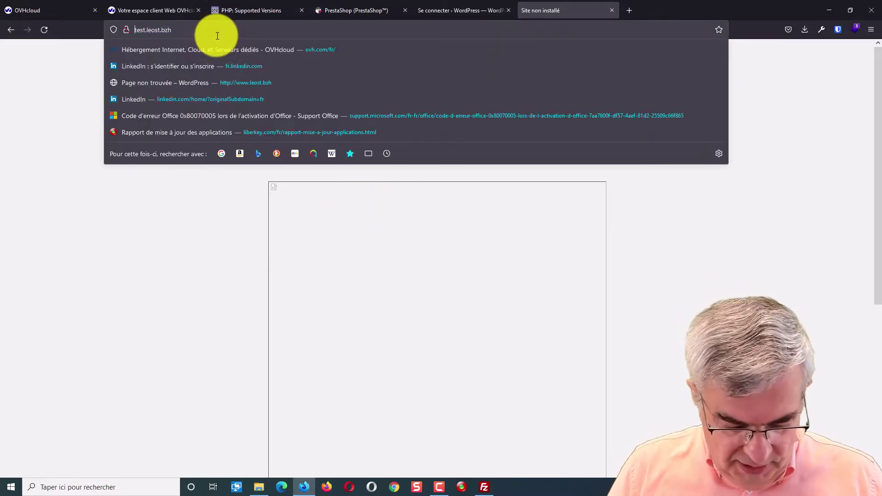
pyautogui.write('https')
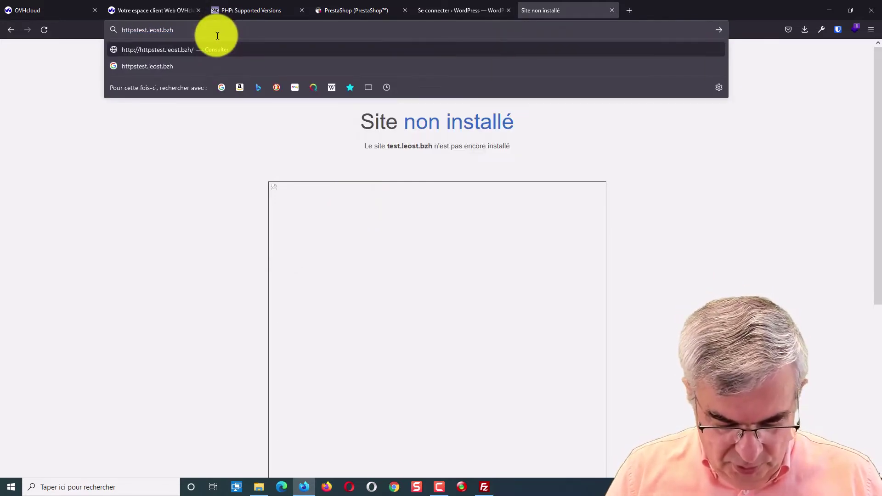
pyautogui.write('://')
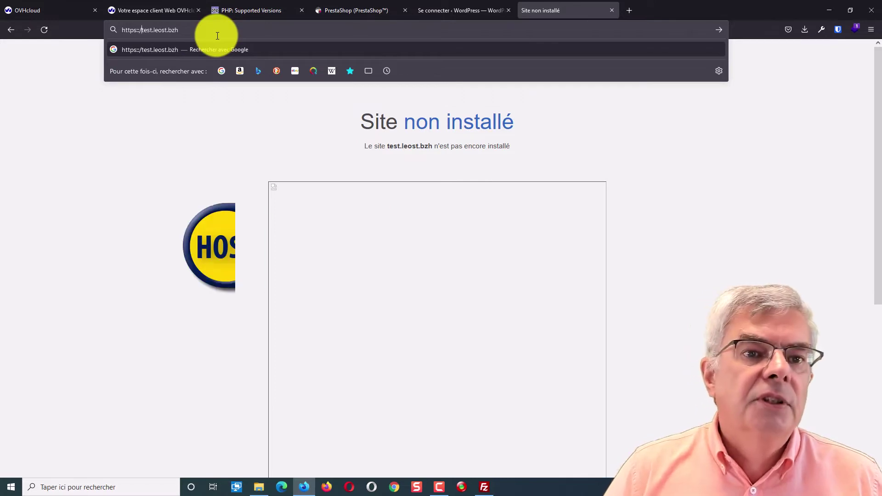
pyautogui.press('BackSpace')
pyautogui.press('BackSpace')
pyautogui.press('Return')
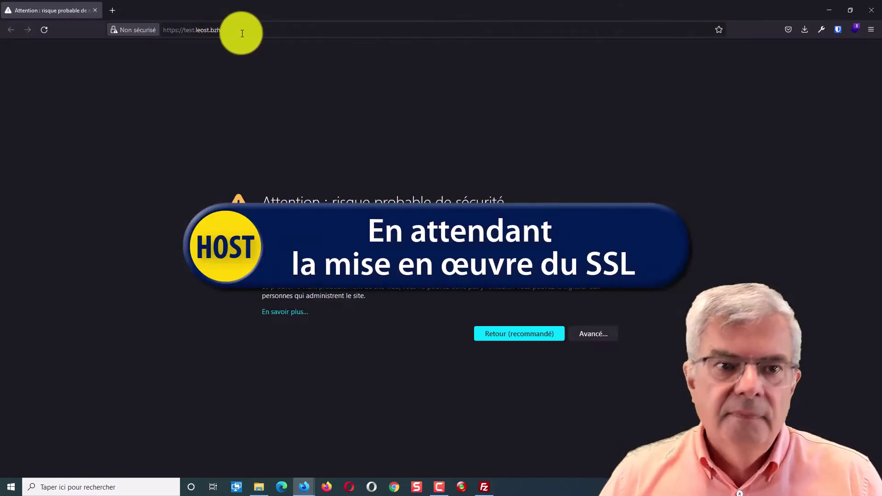
# Accept the certificate risk so test.leost.bzh loads its 'Site non installé' page over HTTPS, back in the main window
pyautogui.click(242, 31)
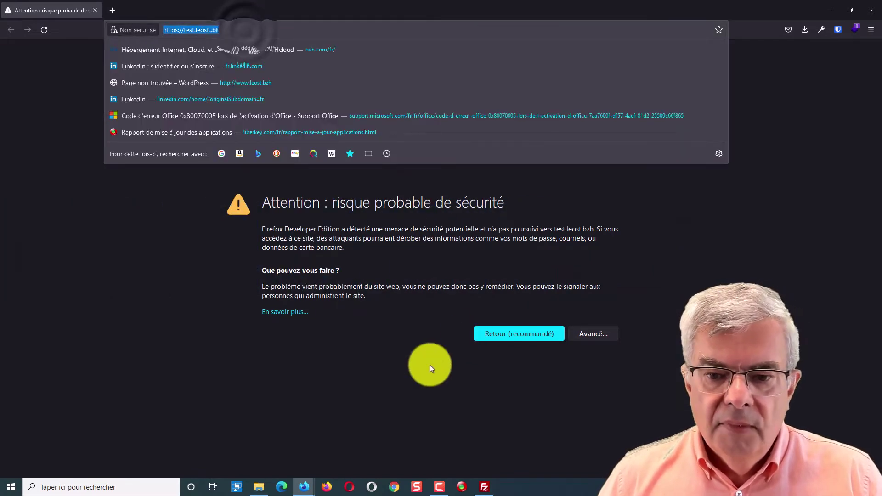
pyautogui.click(428, 366)
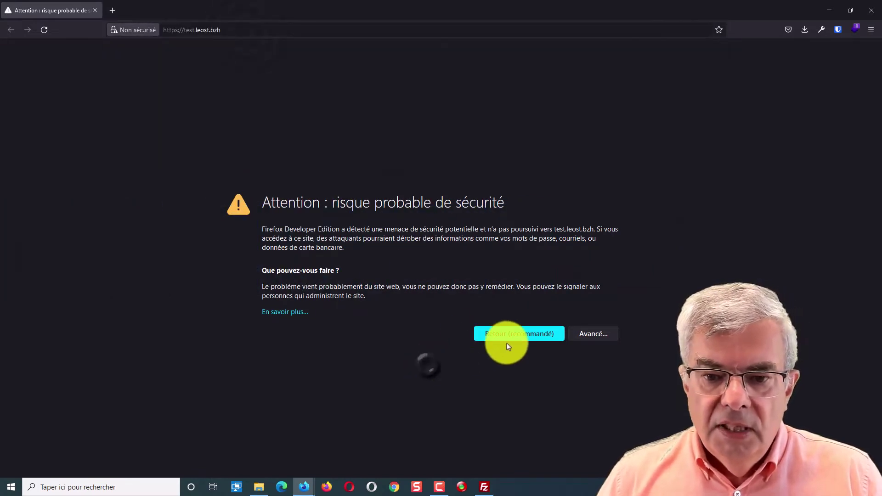
pyautogui.click(592, 334)
pyautogui.scroll(-1, 437, 395)
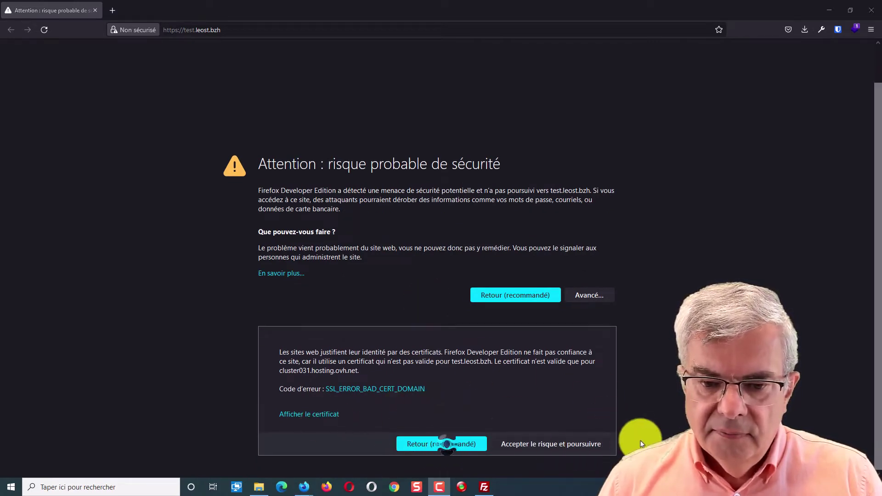
pyautogui.click(562, 447)
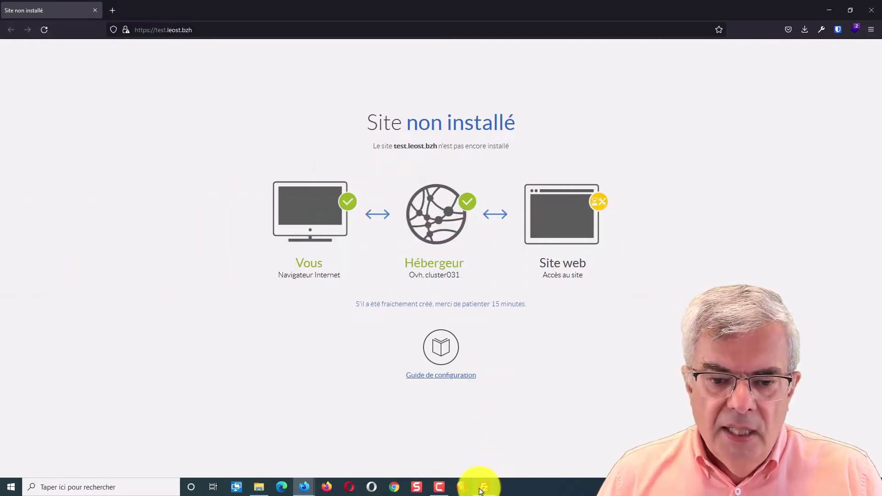
pyautogui.moveTo(304, 487)
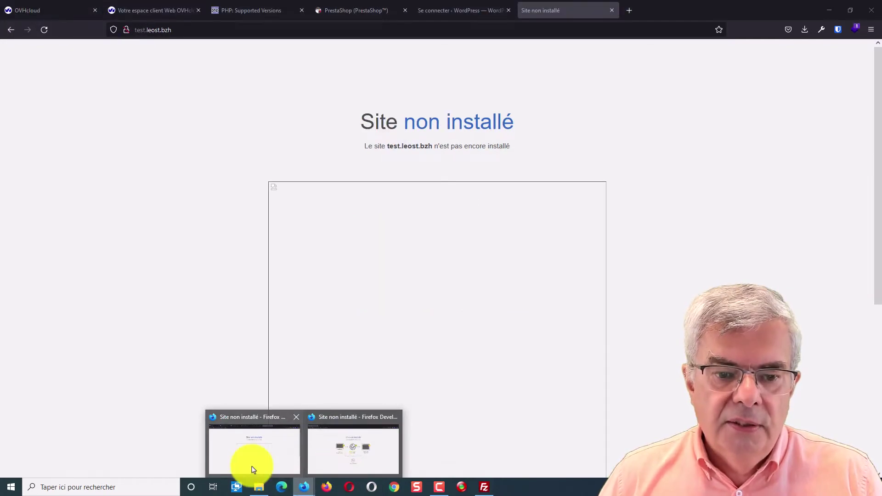
pyautogui.click(252, 468)
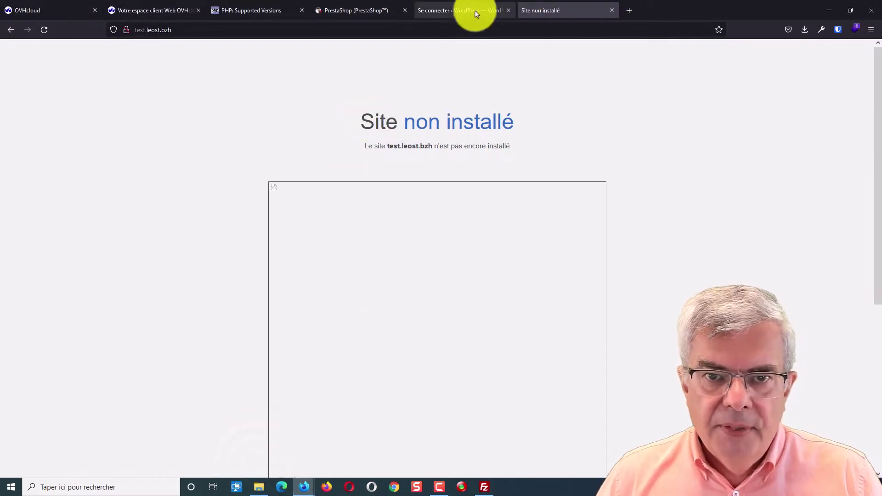
pyautogui.click(164, 8)
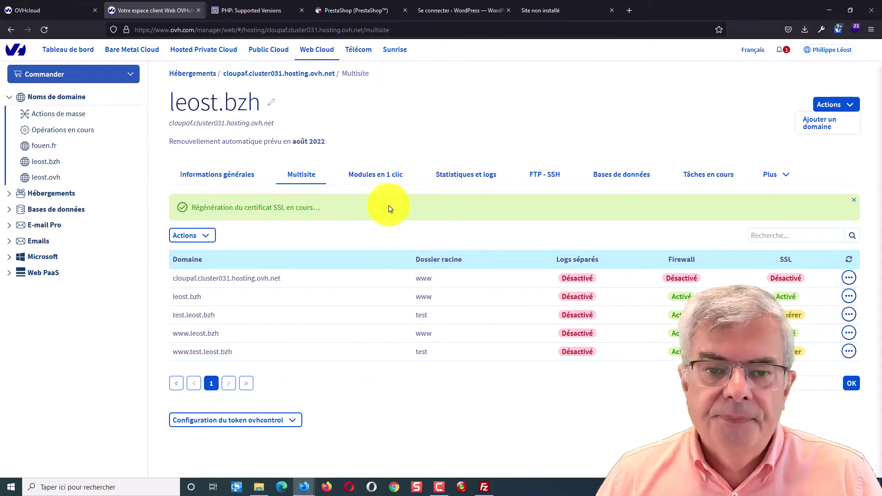
pyautogui.click(384, 177)
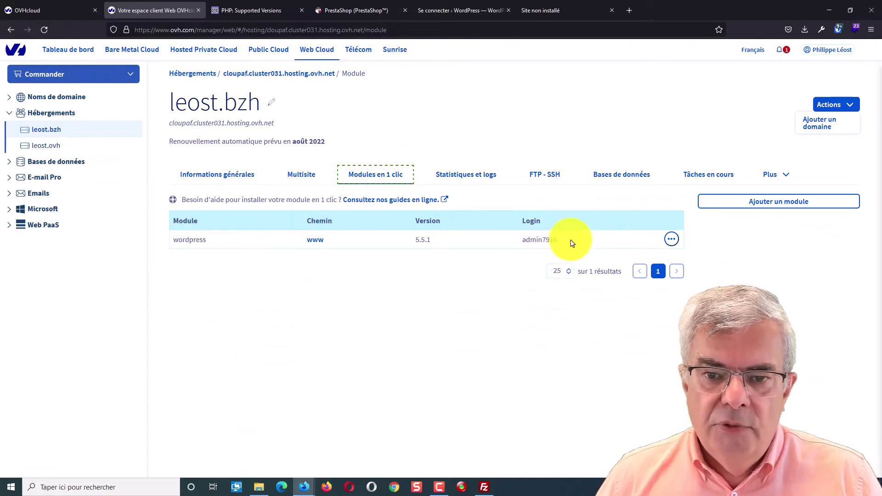
pyautogui.moveTo(569, 240); pyautogui.dragTo(523, 244)
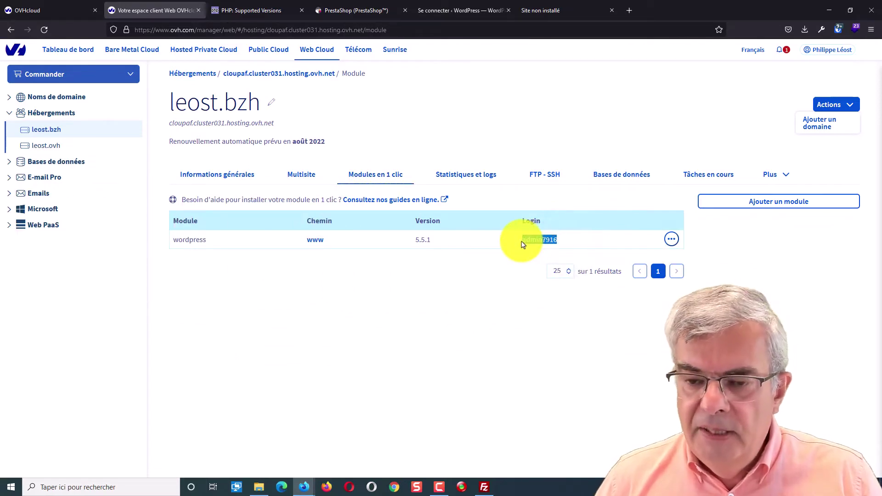
pyautogui.click(675, 240)
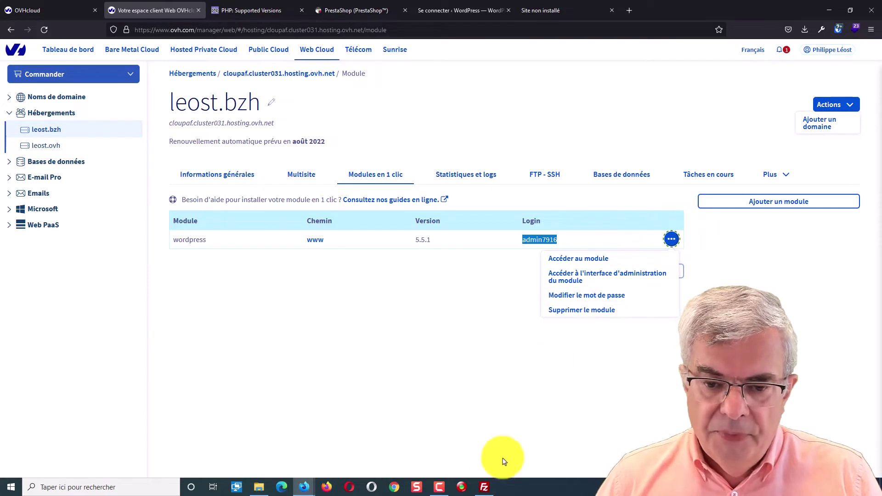
pyautogui.moveTo(485, 490)
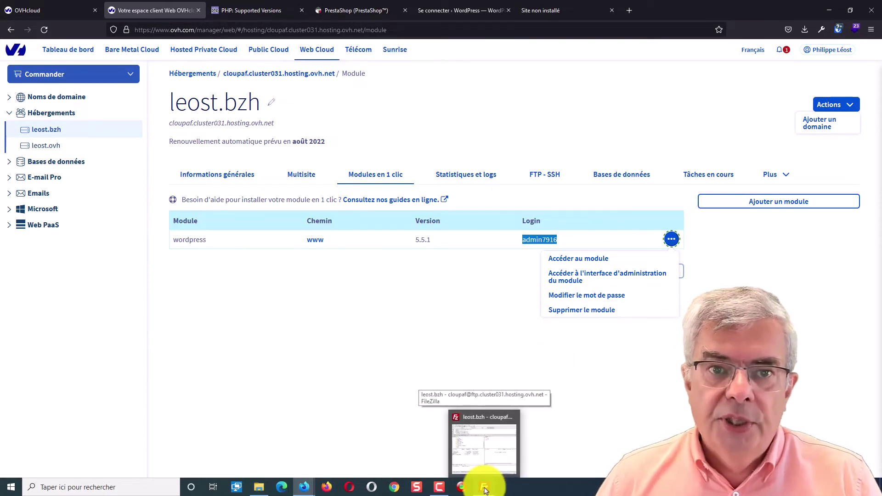
pyautogui.click(462, 13)
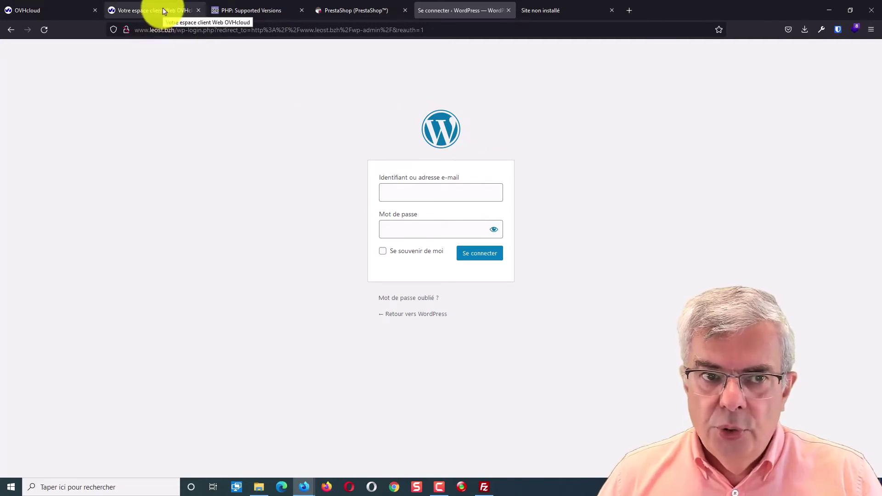
pyautogui.click(184, 16)
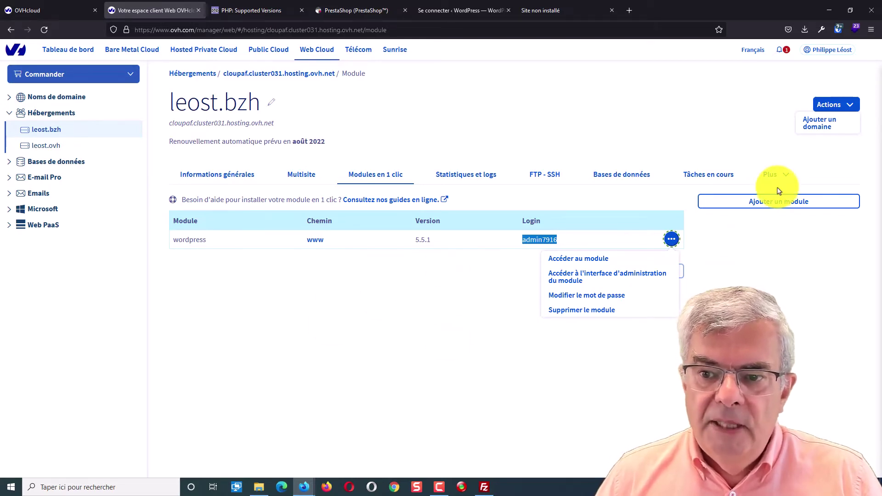
pyautogui.click(793, 208)
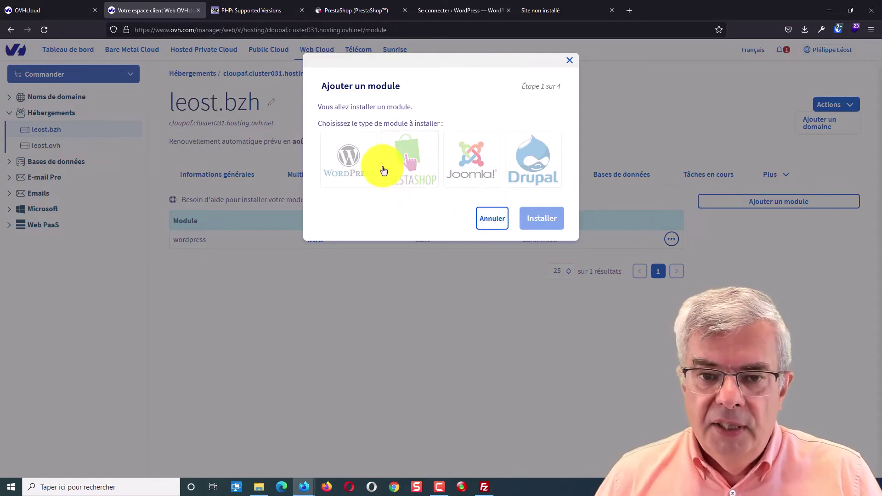
pyautogui.click(496, 219)
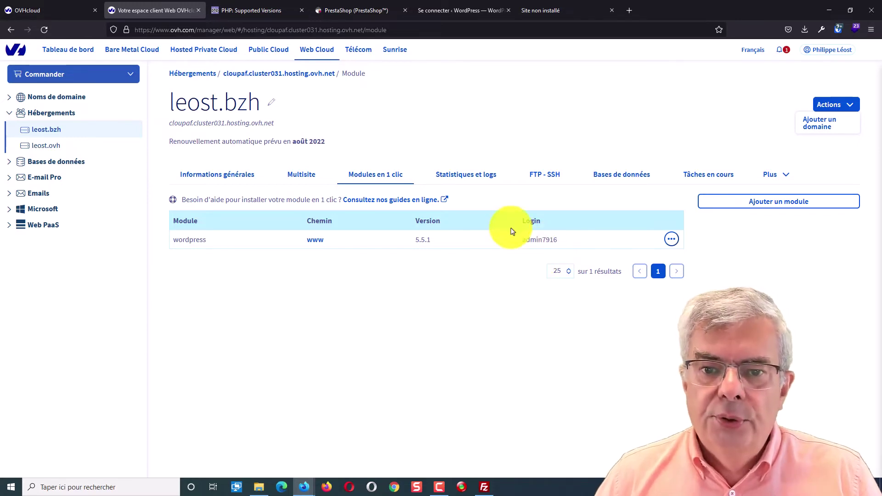
# Review the leost.bzh hosting's statistics chart in the Statistiques et logs section
pyautogui.click(478, 179)
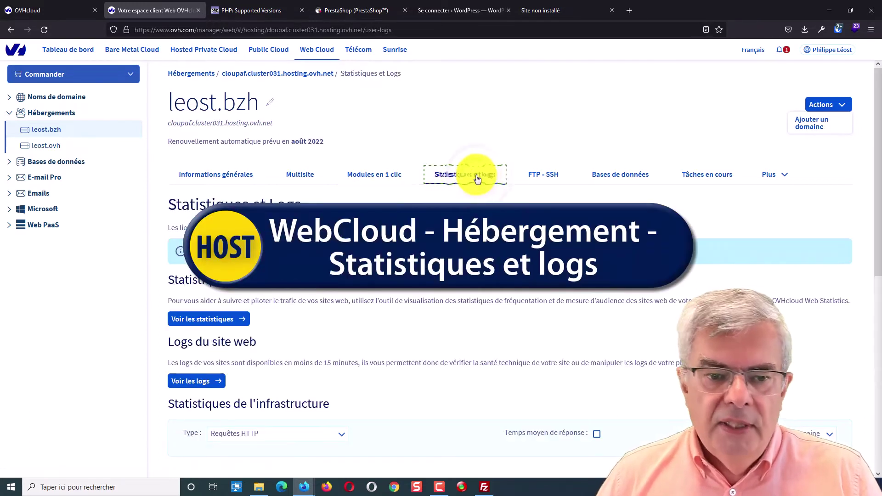
pyautogui.scroll(-4, 459, 253)
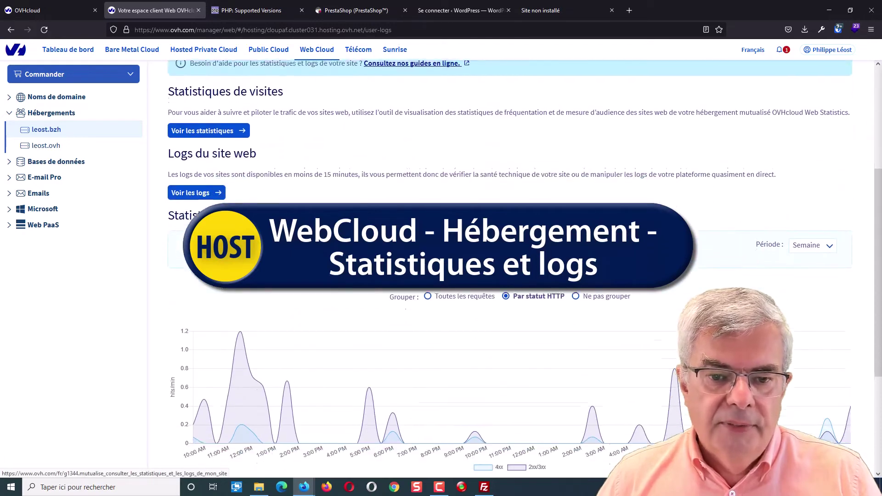
pyautogui.scroll(-1, 506, 276)
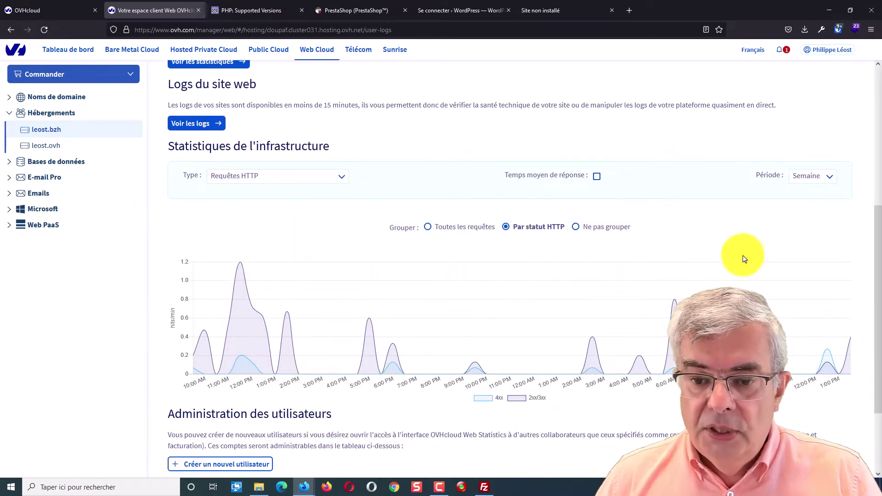
pyautogui.scroll(3, 739, 257)
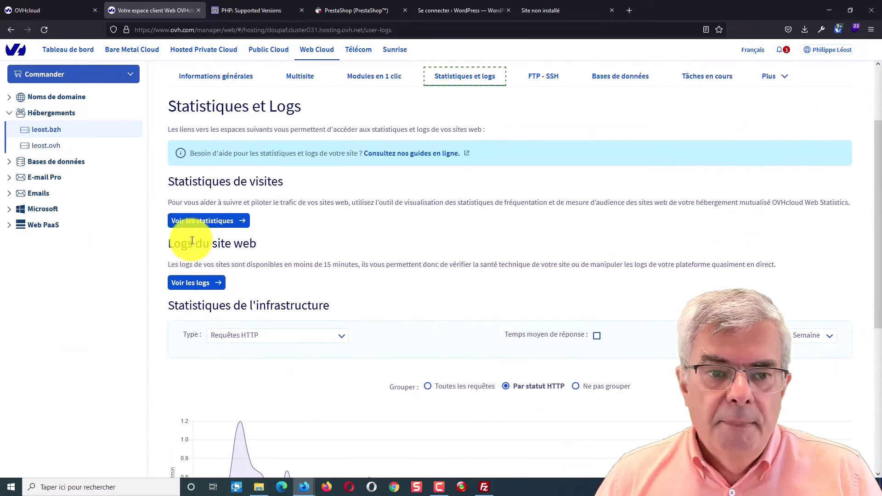
pyautogui.scroll(3, 202, 224)
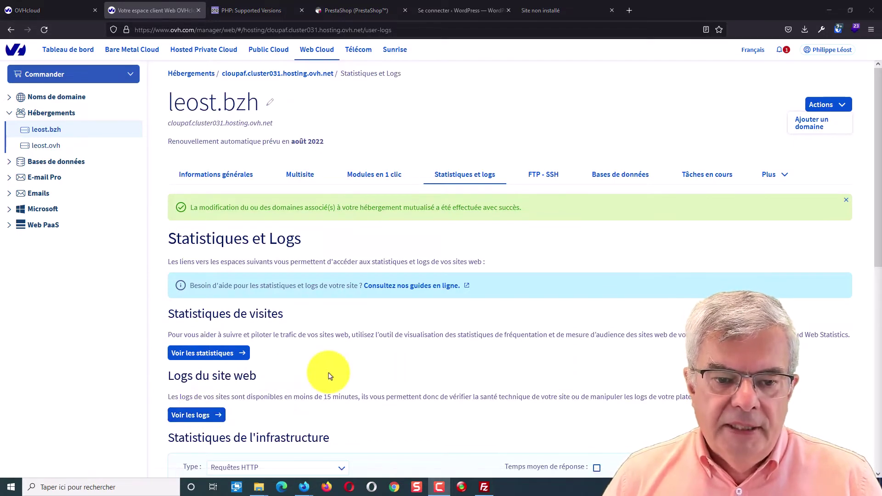
pyautogui.scroll(-5, 330, 375)
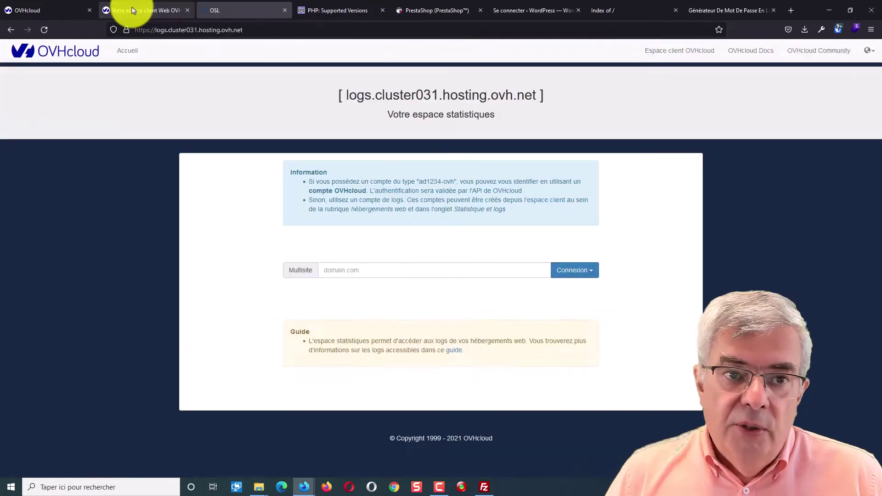
# View the website logs, then bring up the FTP - SSH details with SFTP enabled
pyautogui.click(132, 10)
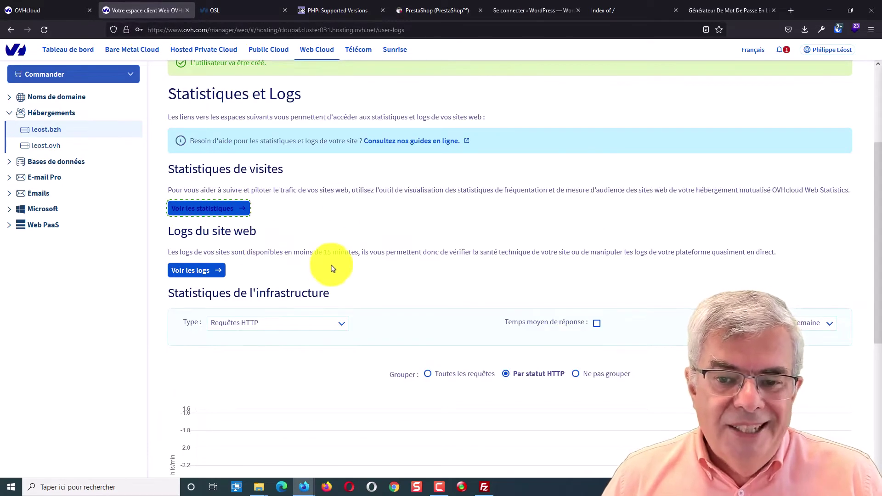
pyautogui.click(189, 272)
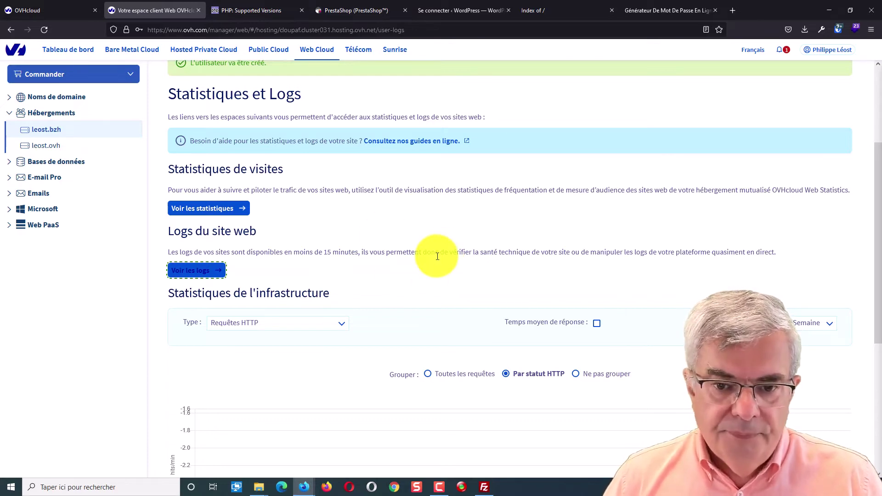
pyautogui.scroll(3, 487, 216)
pyautogui.click(537, 176)
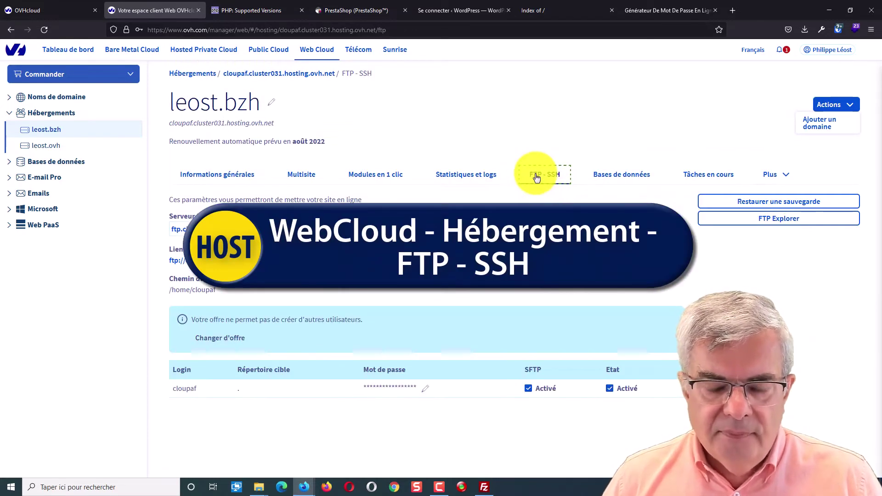
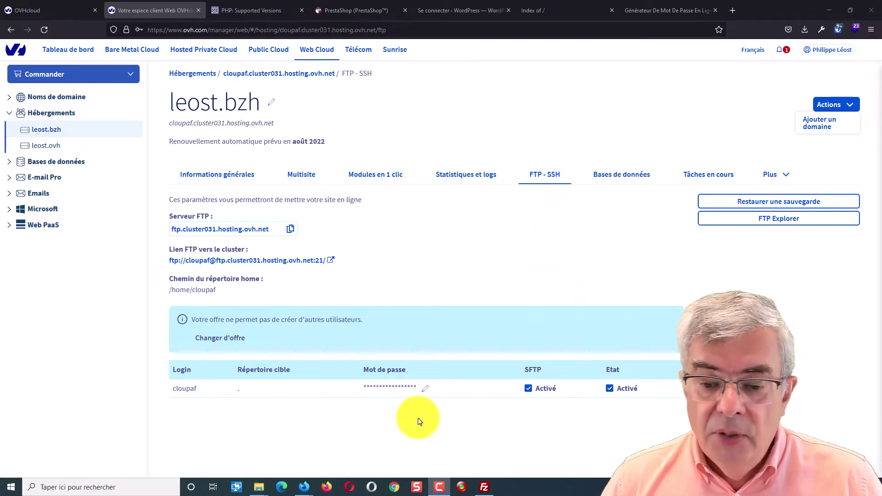
# Check the remote server's root folder in FileZilla, then return to the hosting's FTP-SSH page
pyautogui.click(485, 488)
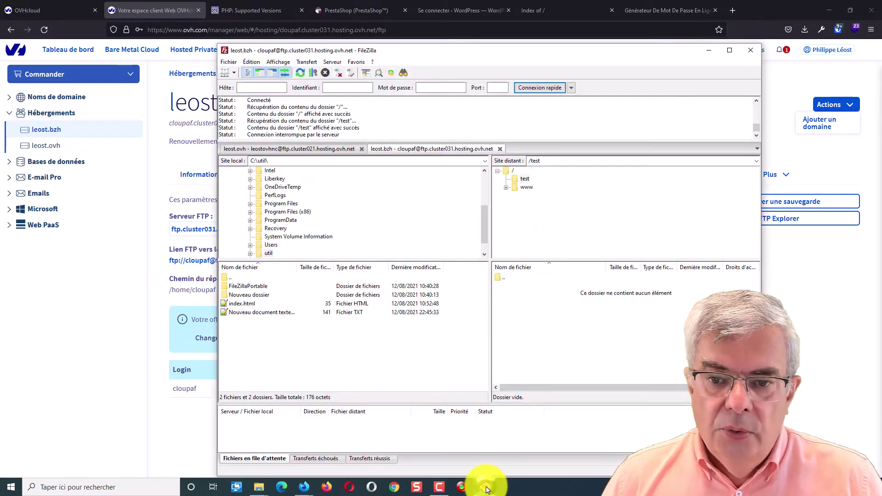
pyautogui.click(513, 171)
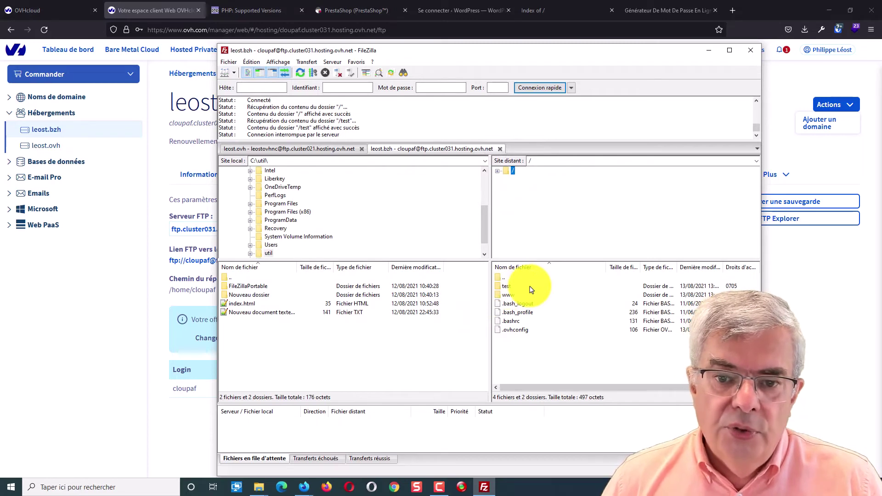
pyautogui.click(131, 402)
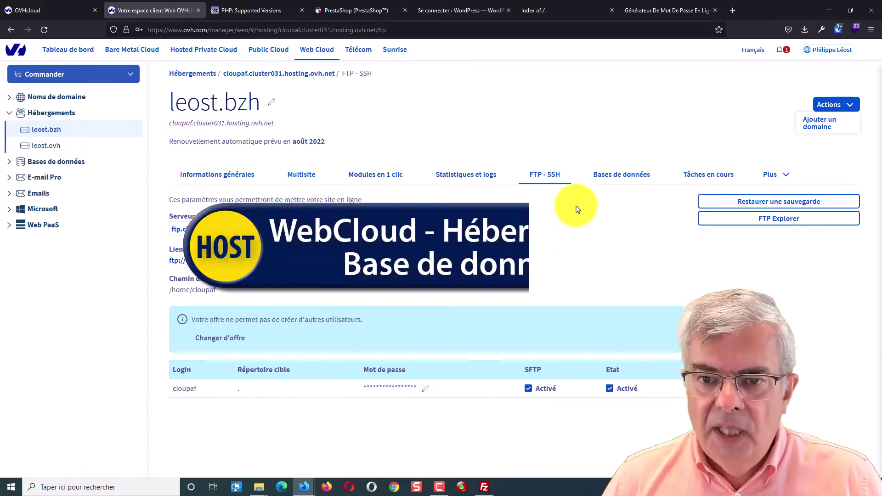
# Open the hosting's Bases de données tab and select the server address cloupaf577.mysql.db
pyautogui.click(613, 176)
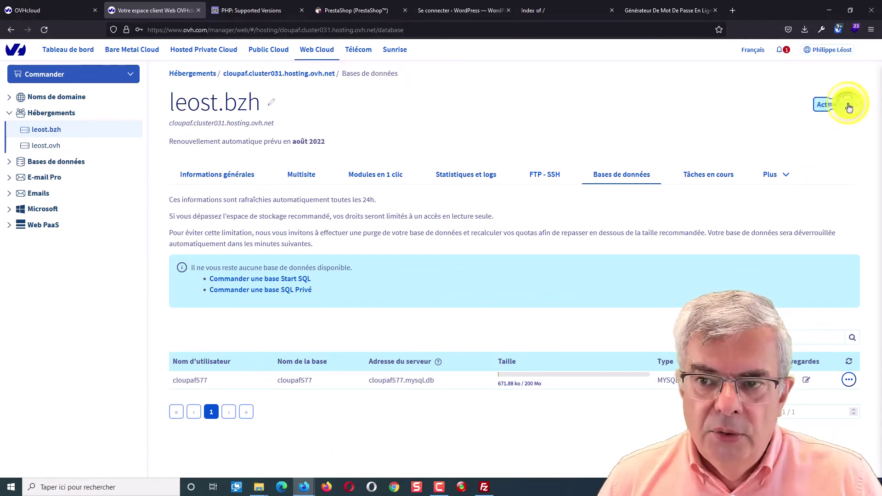
pyautogui.click(848, 106)
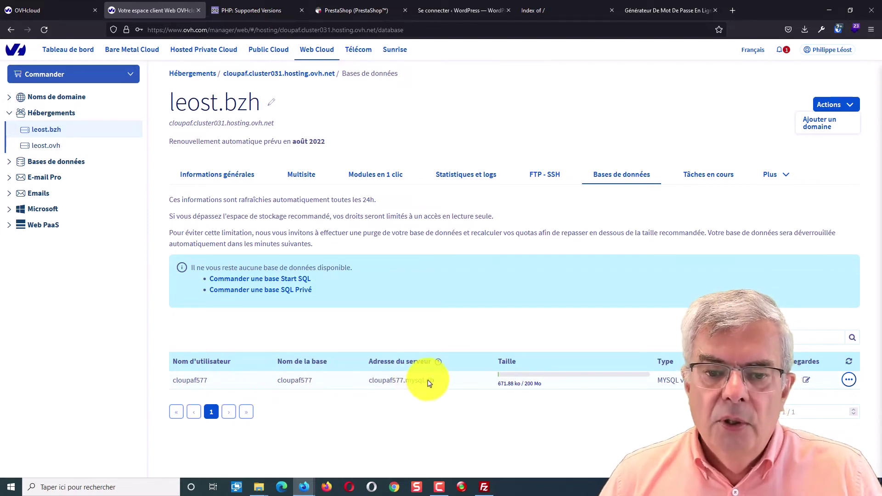
pyautogui.moveTo(440, 383); pyautogui.dragTo(370, 381)
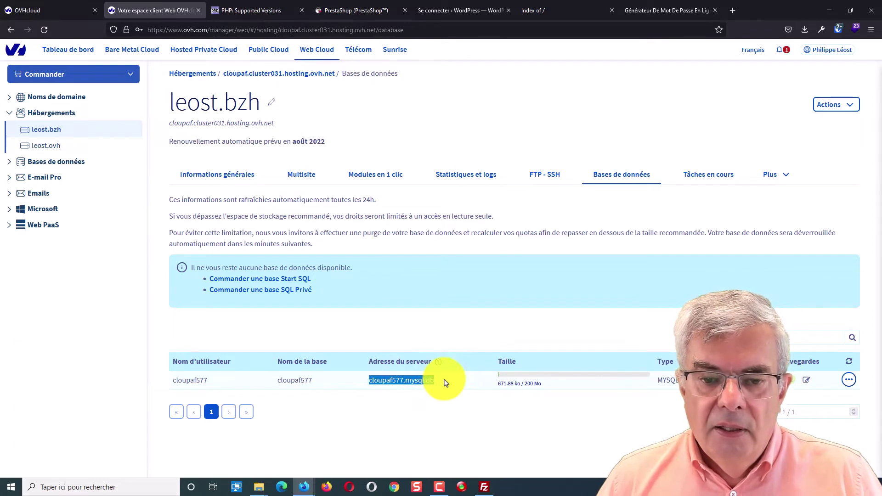
pyautogui.moveTo(445, 383); pyautogui.dragTo(366, 384)
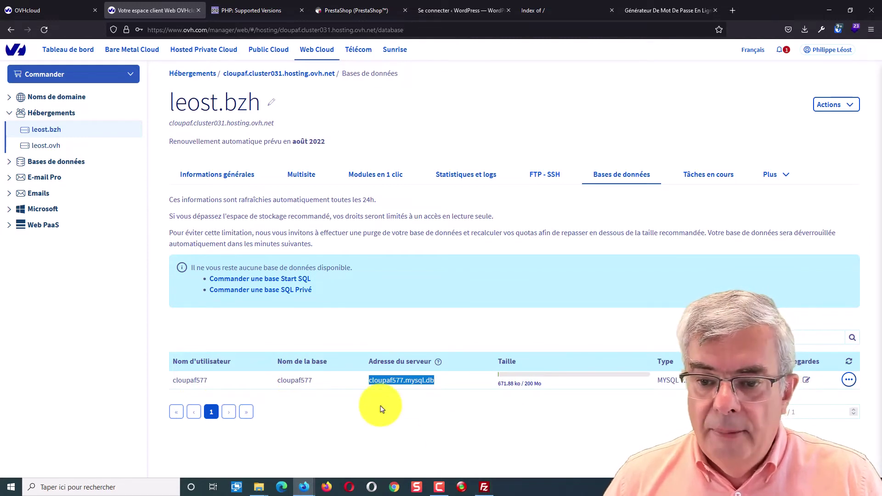
pyautogui.moveTo(483, 490)
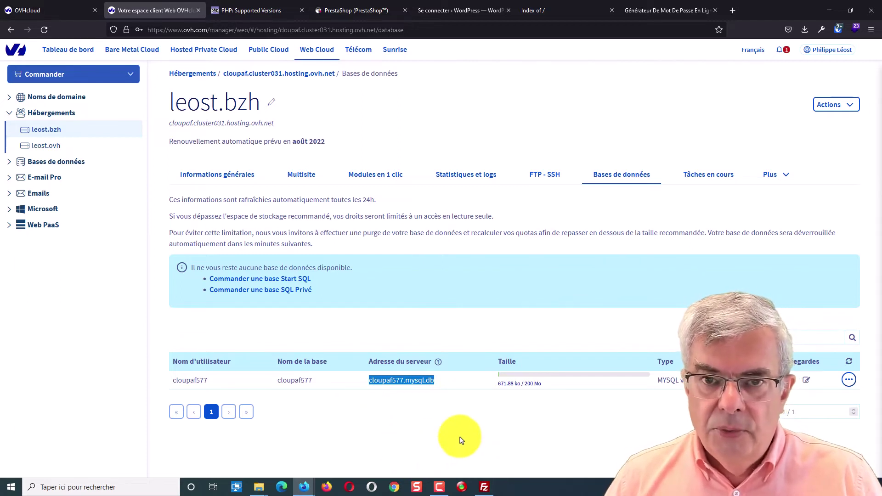
# Download wp-config.php from the remote www folder into the local Bureau folder
pyautogui.click(480, 487)
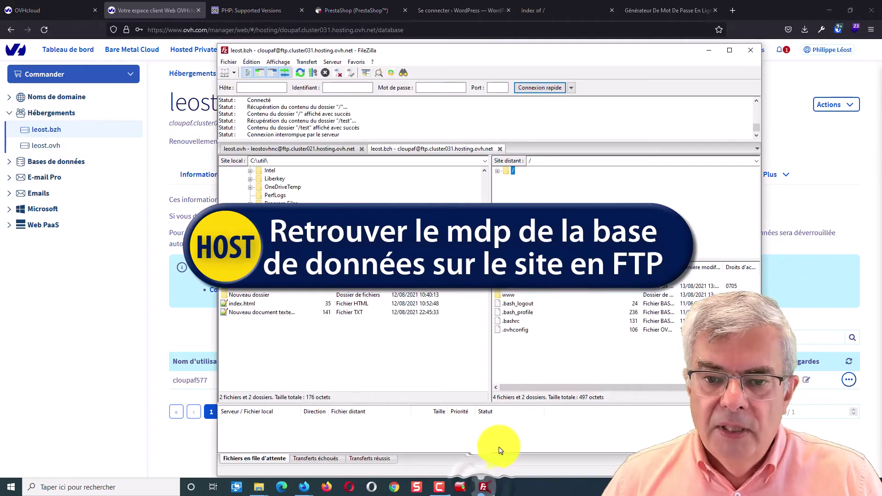
pyautogui.doubleClick(509, 298)
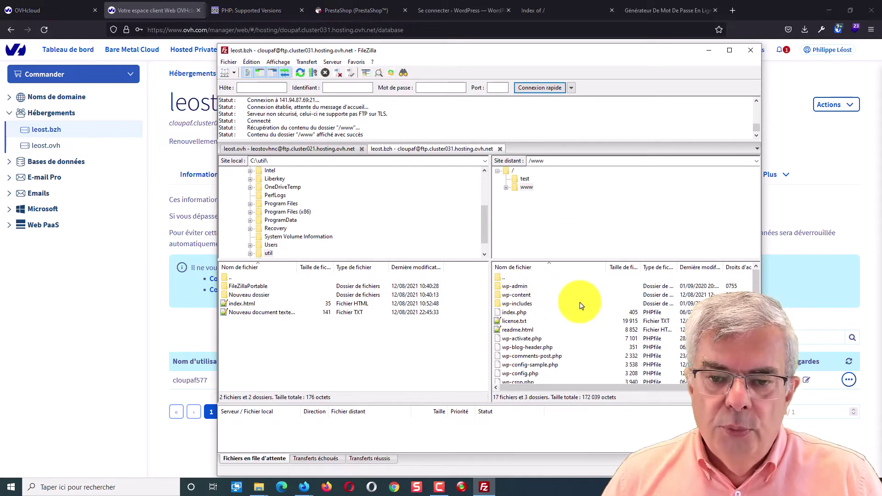
pyautogui.scroll(-3, 580, 305)
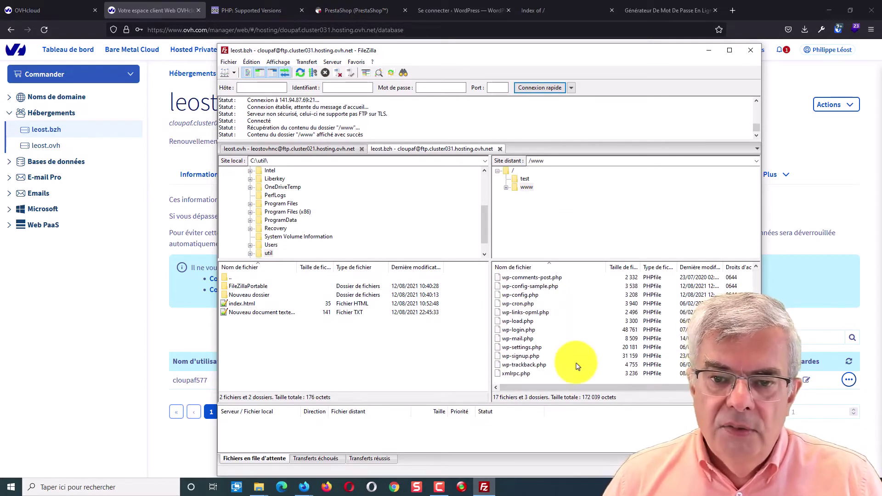
pyautogui.rightClick(530, 300)
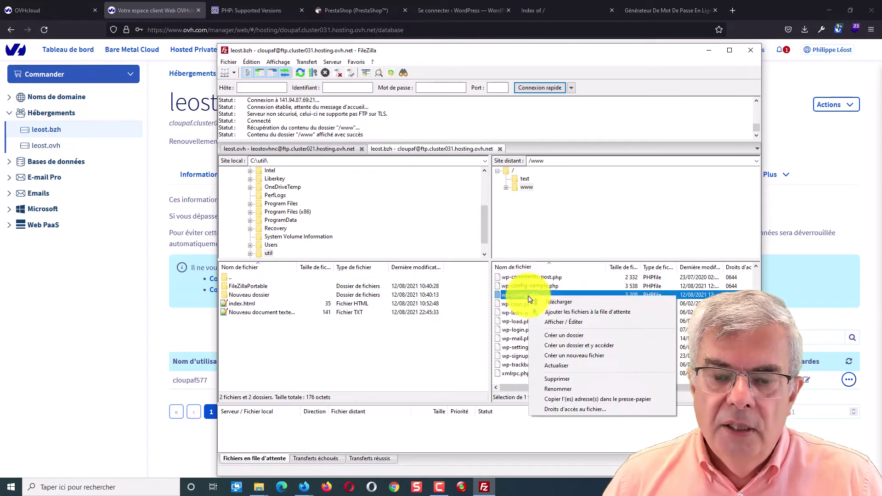
pyautogui.scroll(3, 335, 222)
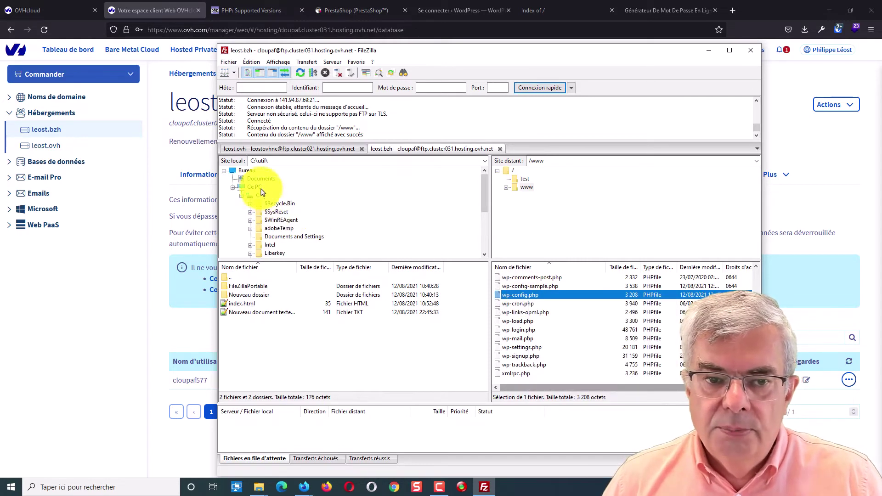
pyautogui.click(248, 172)
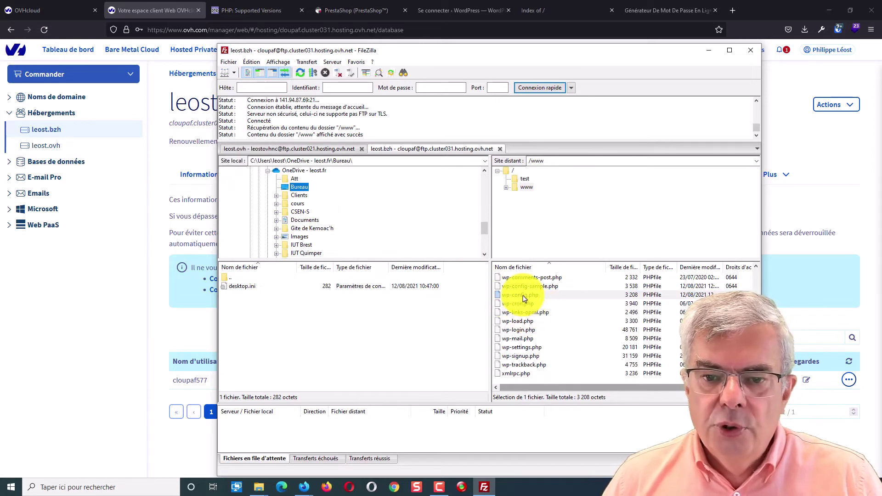
pyautogui.moveTo(522, 295); pyautogui.dragTo(325, 364)
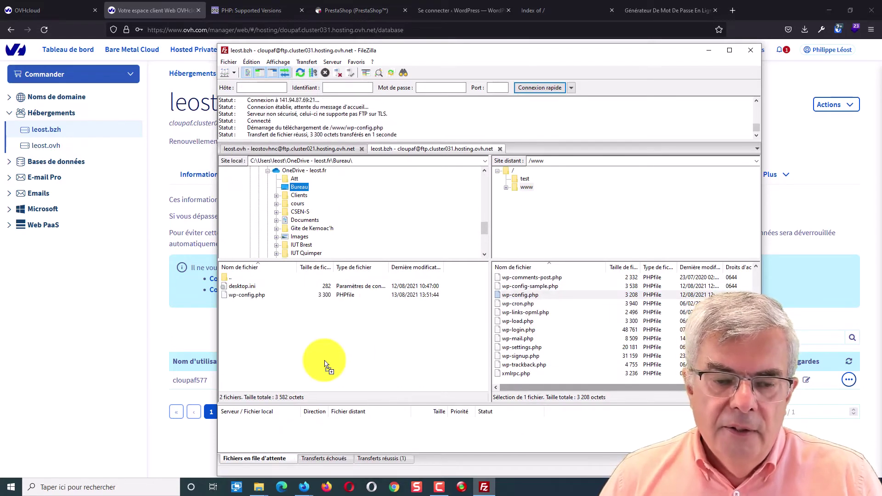
# Start a new File Explorer window from the taskbar jump list
pyautogui.click(258, 488)
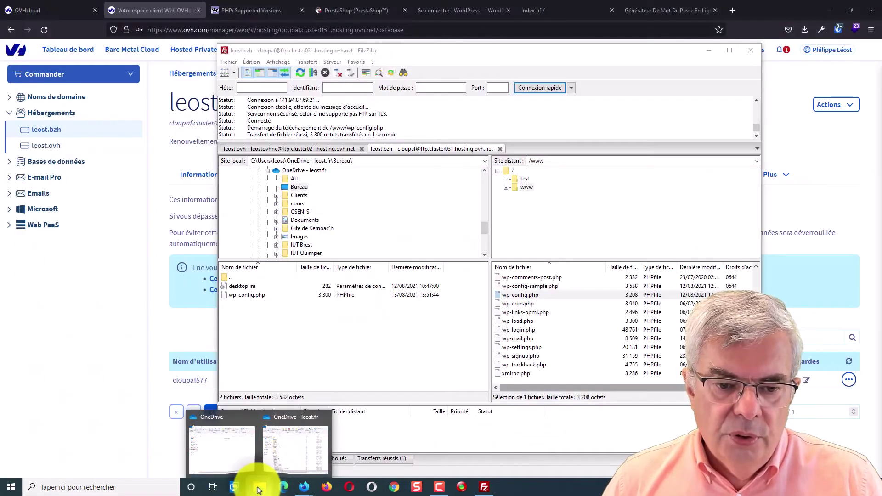
pyautogui.rightClick(254, 477)
pyautogui.click(242, 440)
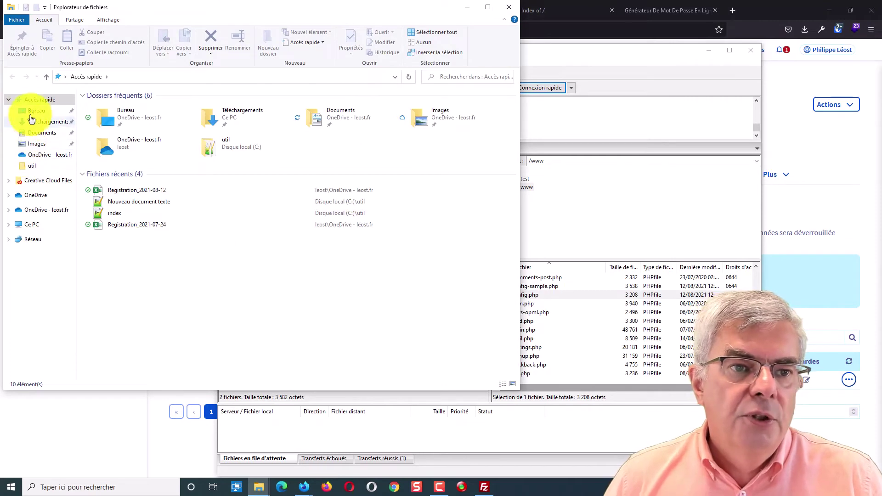
# Go to the Bureau folder and edit wp-config.php with Notepad++
pyautogui.click(34, 113)
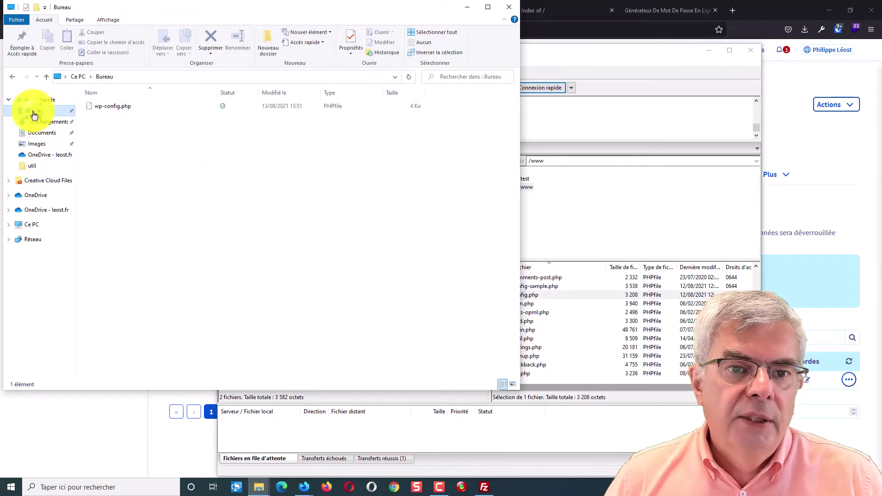
pyautogui.rightClick(112, 112)
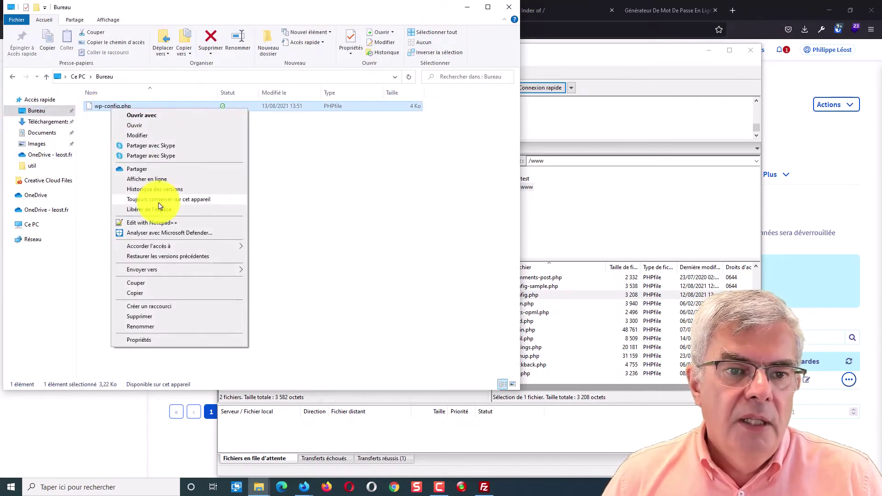
pyautogui.click(161, 223)
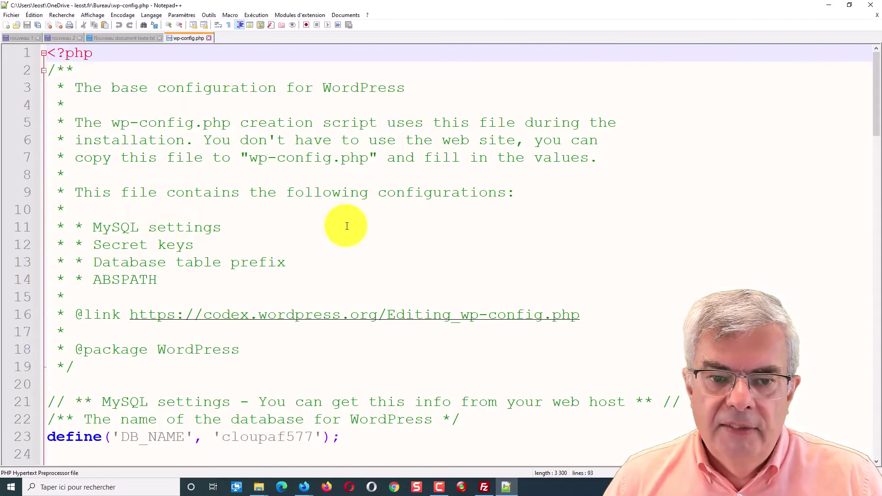
# Scroll through wp-config.php and select the table prefix mod130_ on line 66
pyautogui.scroll(-9, 316, 246)
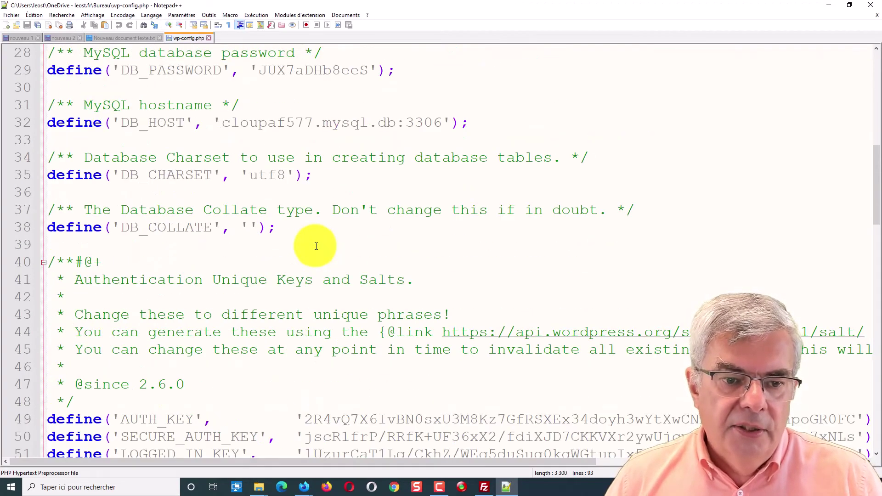
pyautogui.scroll(-6, 316, 246)
pyautogui.scroll(-6, 316, 246)
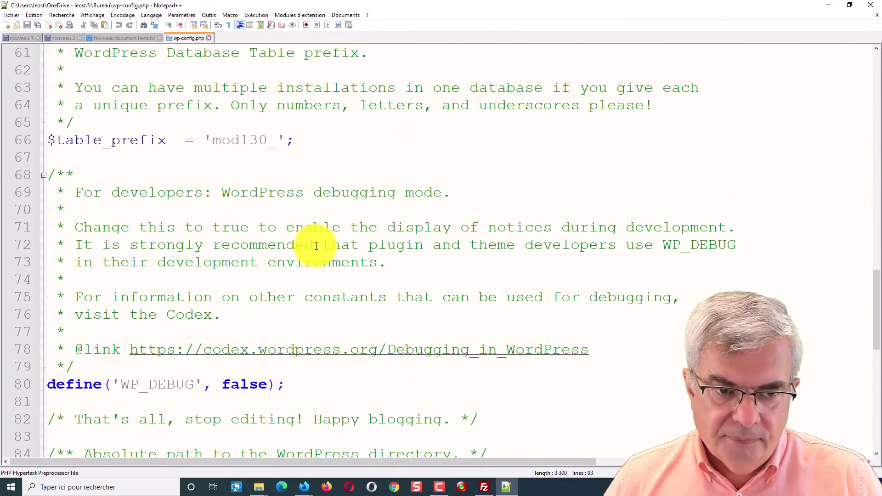
pyautogui.scroll(2, 316, 246)
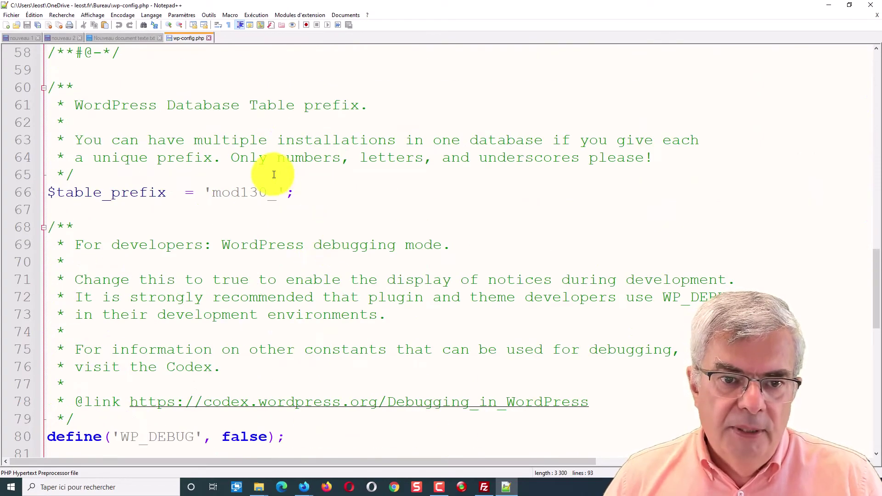
pyautogui.click(246, 191)
pyautogui.doubleClick(223, 192)
pyautogui.scroll(-6, 223, 192)
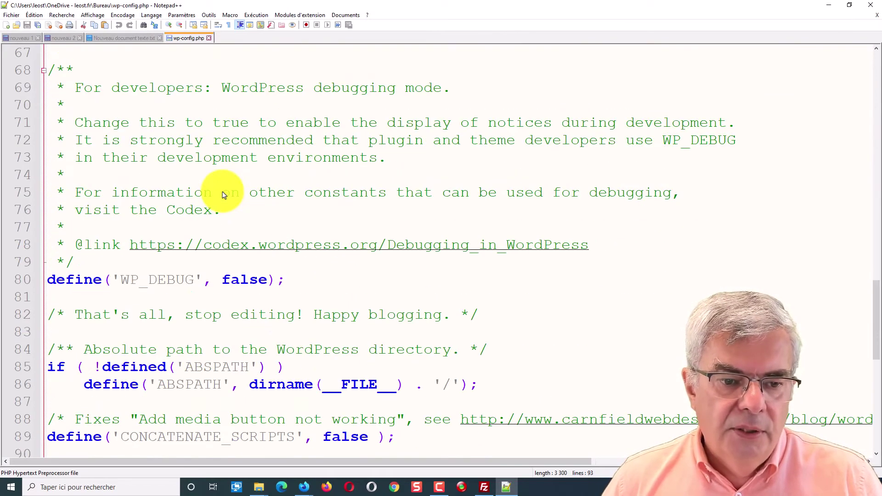
pyautogui.scroll(18, 223, 195)
pyautogui.scroll(-7, 222, 196)
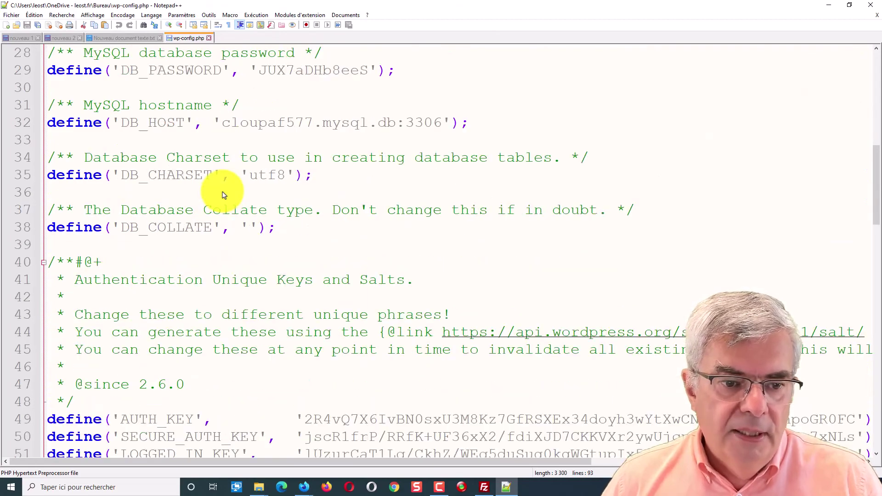
pyautogui.scroll(7, 223, 195)
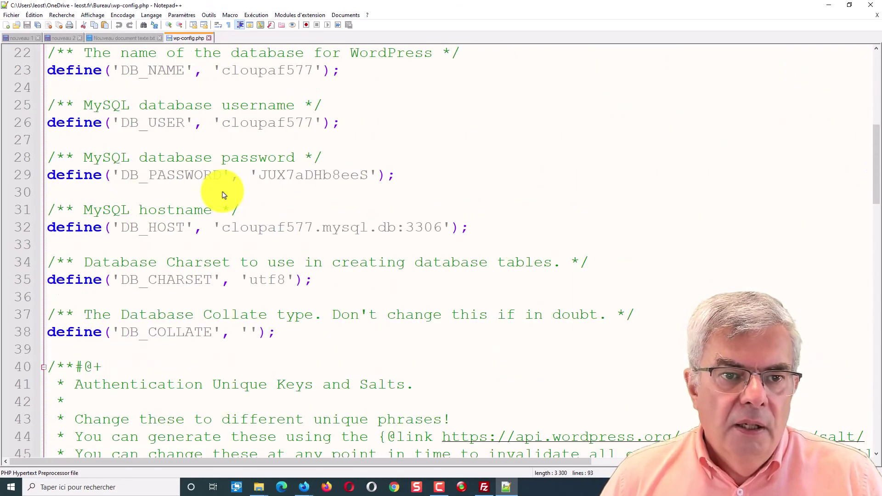
pyautogui.scroll(2, 223, 194)
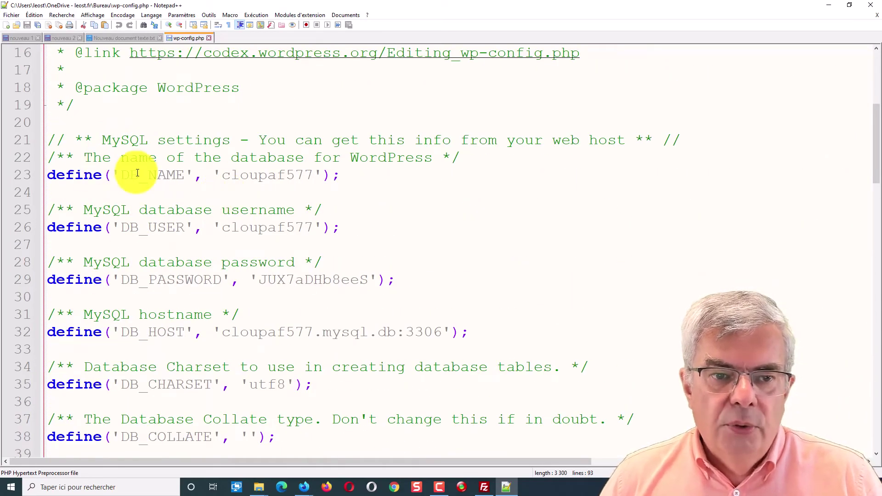
# Highlight the DB_NAME, DB_USER, DB_PASSWORD and DB_HOST settings and their values
pyautogui.doubleClick(165, 174)
pyautogui.doubleClick(147, 227)
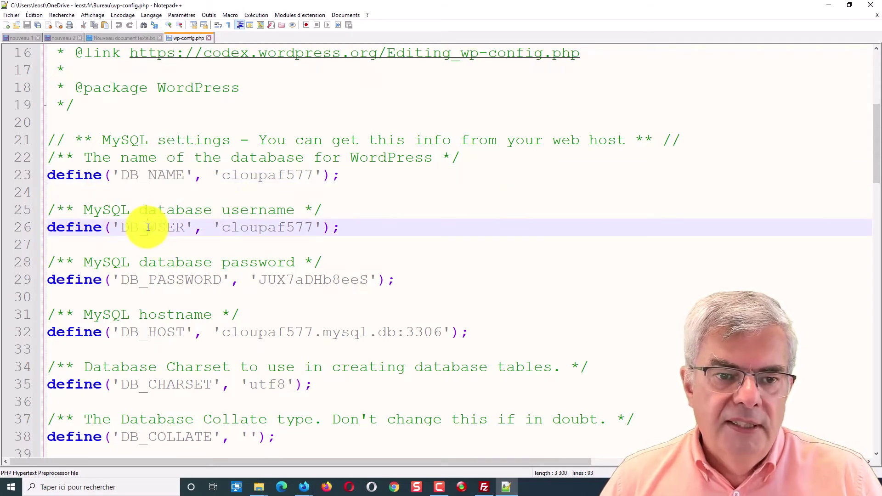
pyautogui.doubleClick(172, 280)
pyautogui.doubleClick(158, 331)
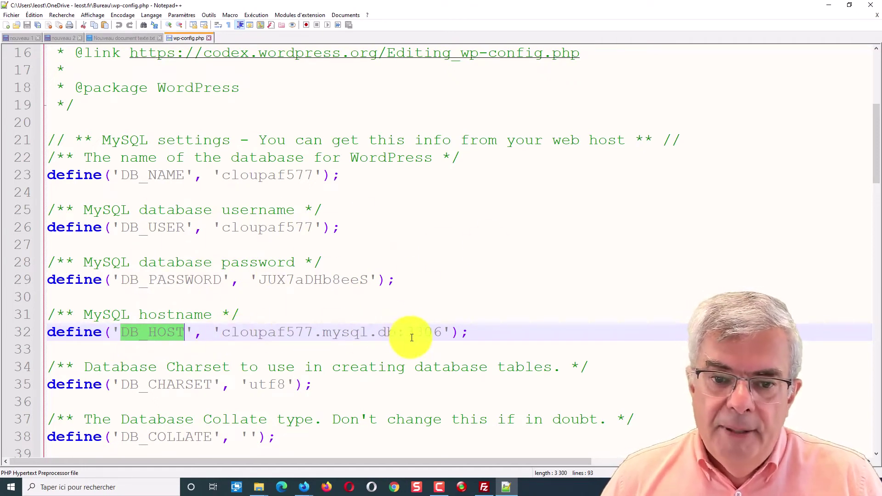
pyautogui.moveTo(446, 335); pyautogui.dragTo(226, 334)
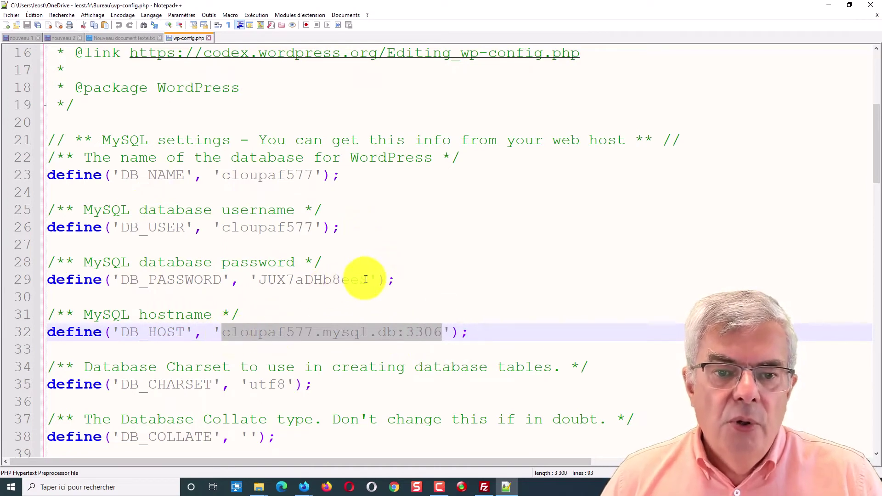
pyautogui.doubleClick(284, 227)
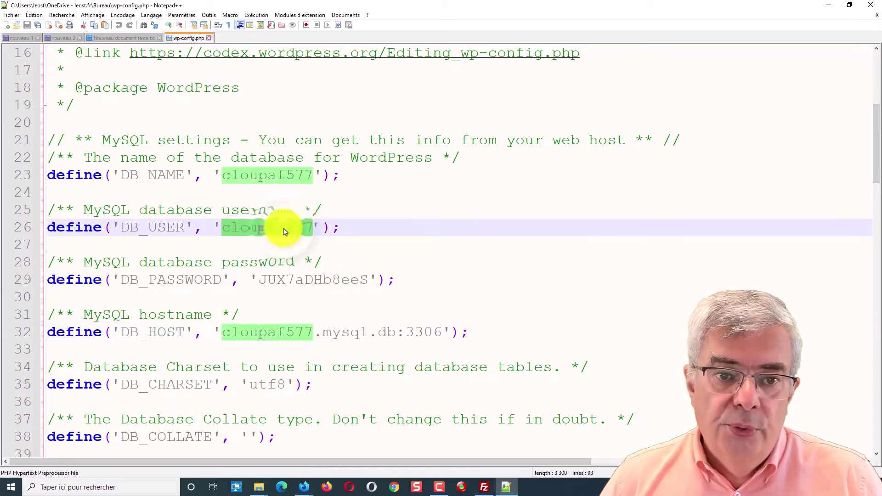
pyautogui.tripleClick(295, 276)
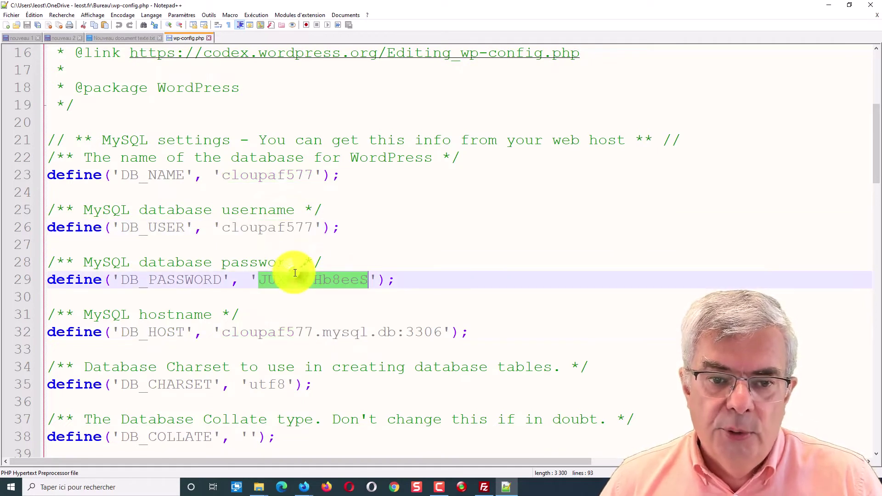
pyautogui.click(295, 276)
pyautogui.doubleClick(265, 179)
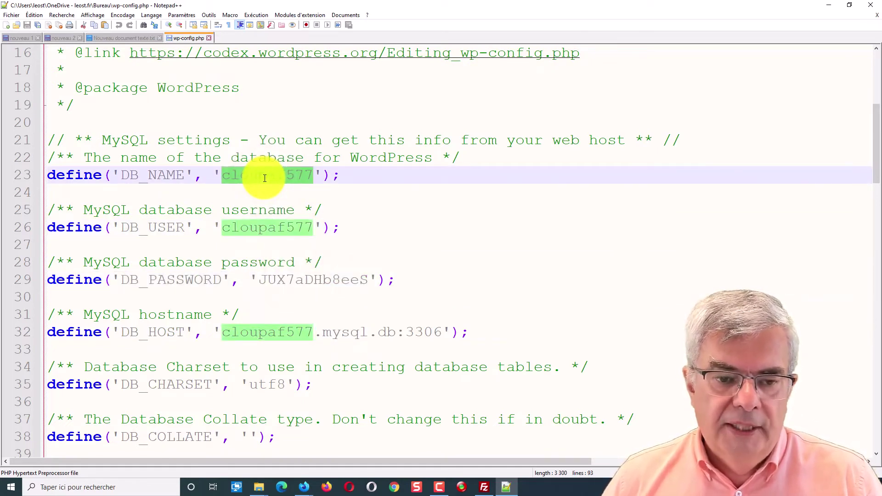
# Select the mod130_ table prefix again, then close Notepad++
pyautogui.scroll(-8, 195, 387)
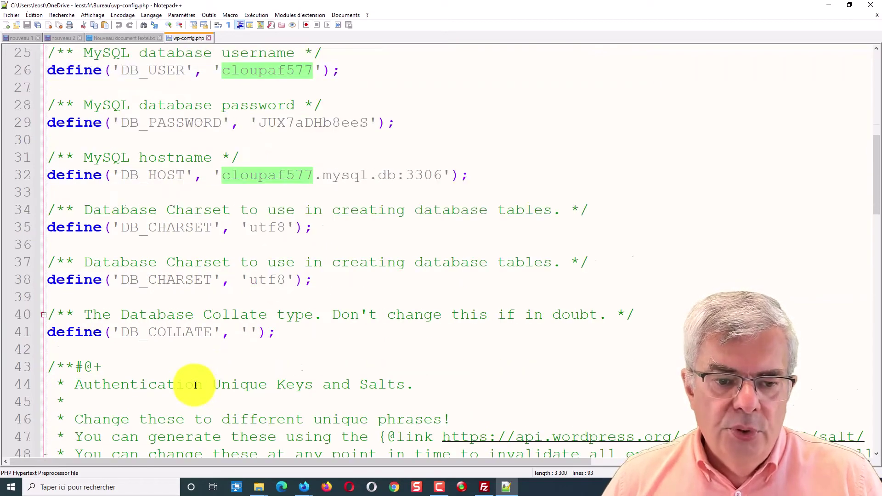
pyautogui.scroll(-2, 195, 385)
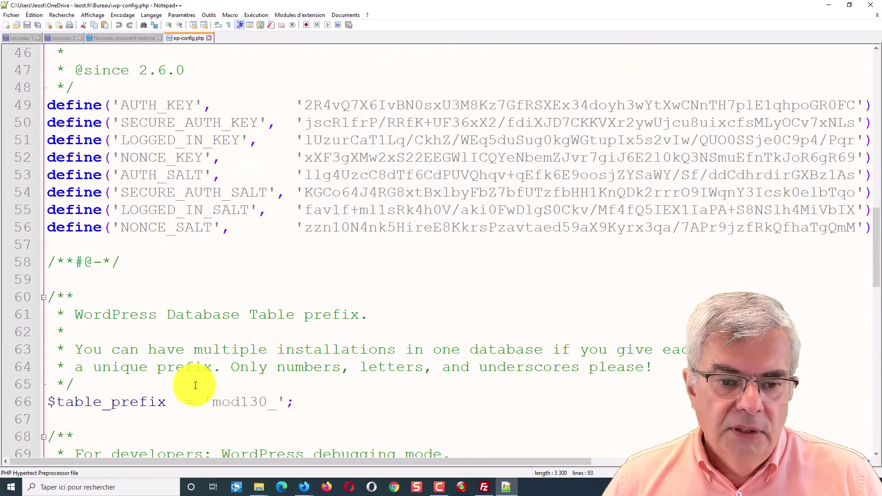
pyautogui.moveTo(278, 400); pyautogui.dragTo(214, 400)
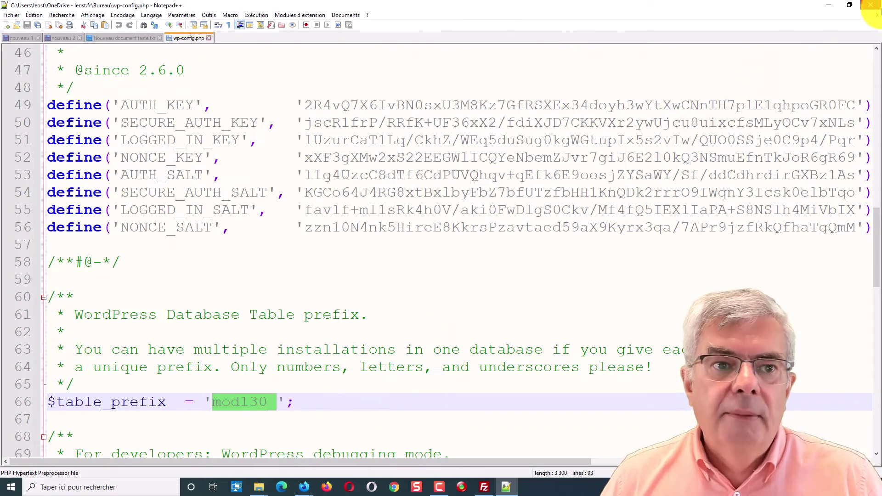
pyautogui.click(869, 6)
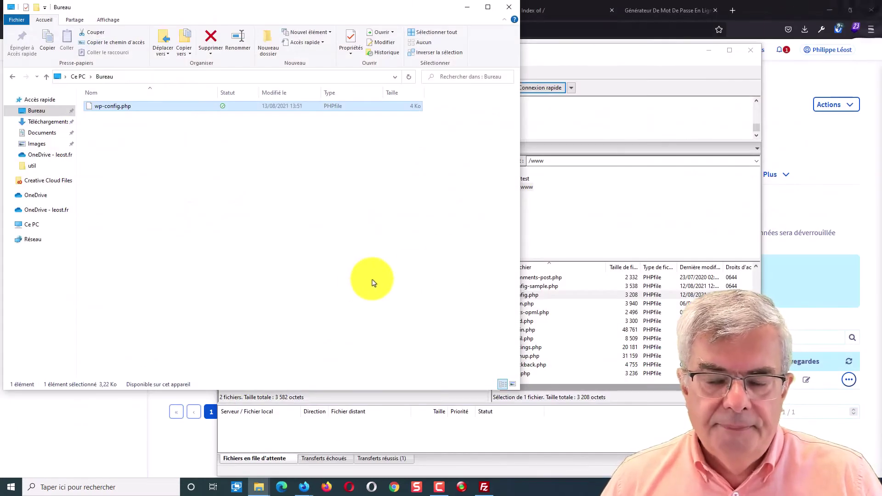
# Launch phpMyAdmin from the database row's actions, then bring the Bureau folder window forward
pyautogui.click(814, 198)
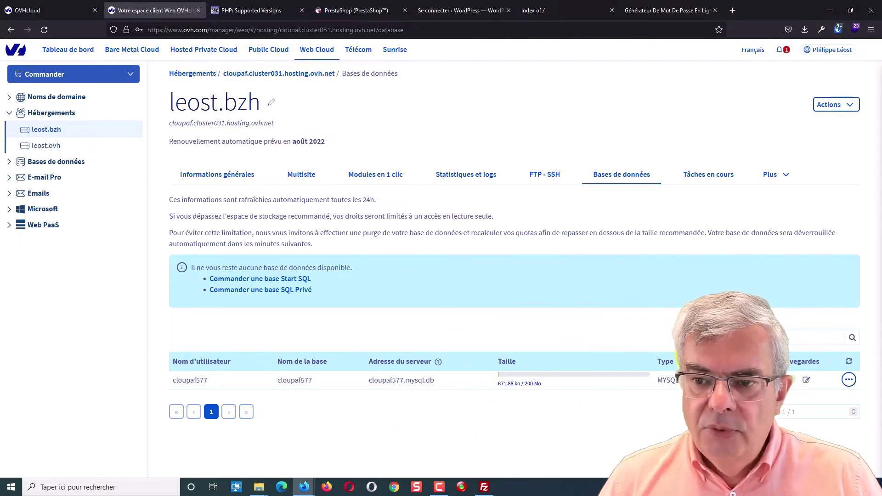
pyautogui.click(849, 380)
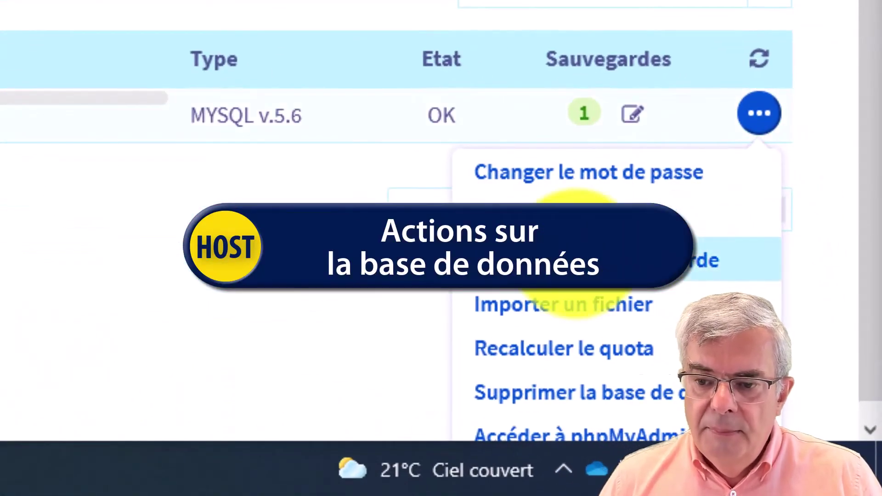
pyautogui.scroll(-1, 574, 229)
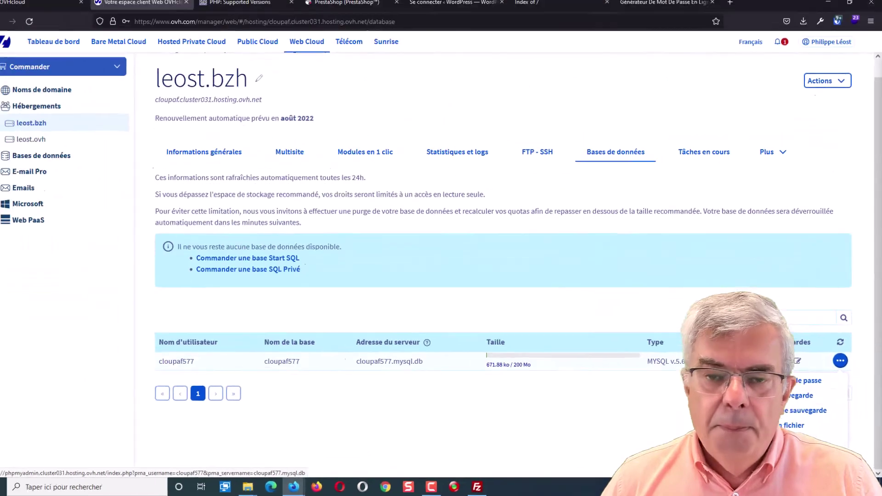
pyautogui.click(799, 440)
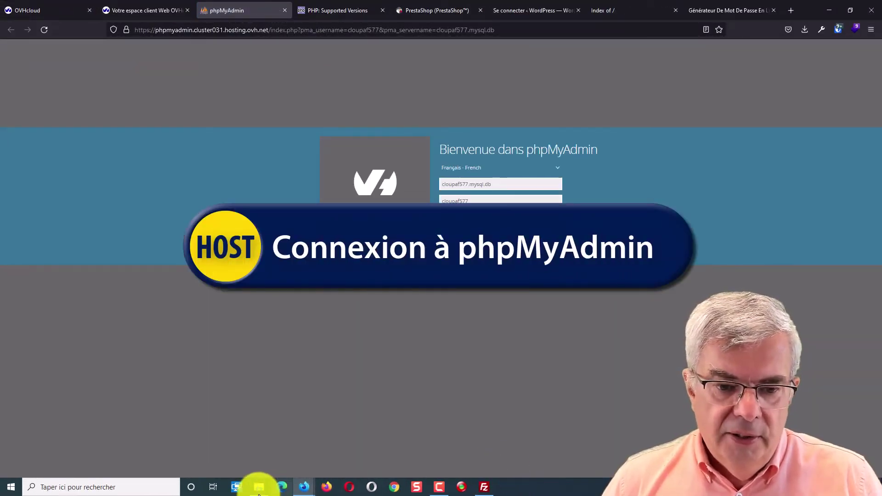
pyautogui.moveTo(257, 489)
pyautogui.click(319, 453)
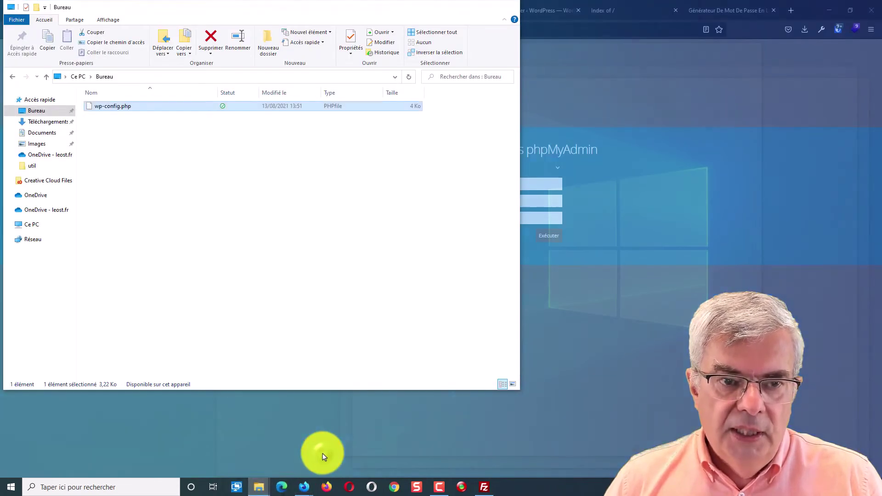
# Reopen wp-config.php in Notepad++, select the database password, and return to phpMyAdmin's password field
pyautogui.rightClick(113, 106)
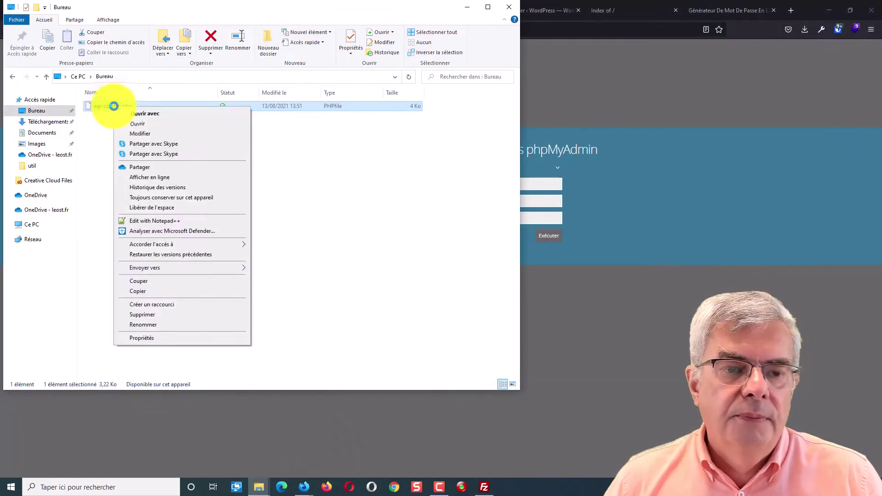
pyautogui.click(147, 221)
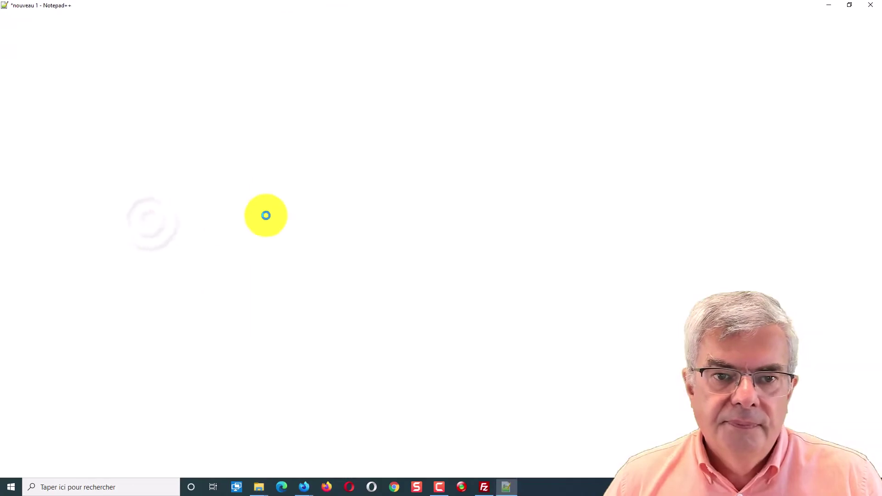
pyautogui.scroll(-13, 204, 271)
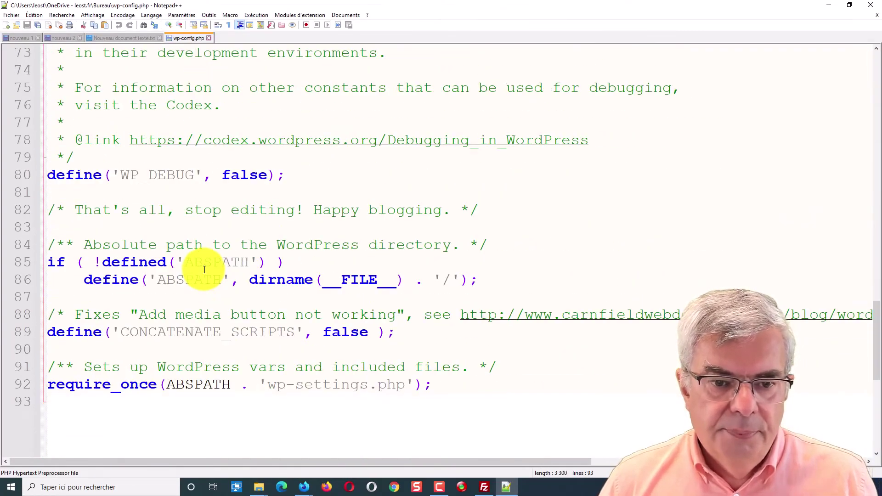
pyautogui.scroll(18, 204, 270)
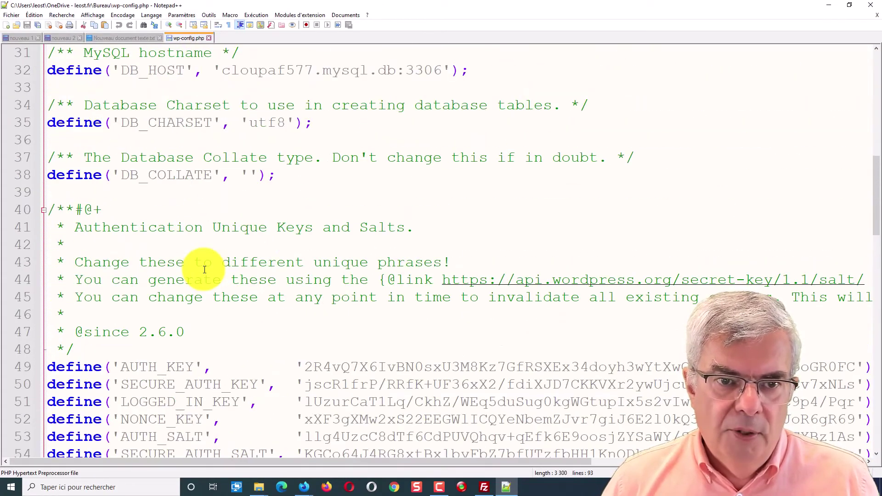
pyautogui.scroll(-2, 204, 270)
pyautogui.scroll(6, 204, 270)
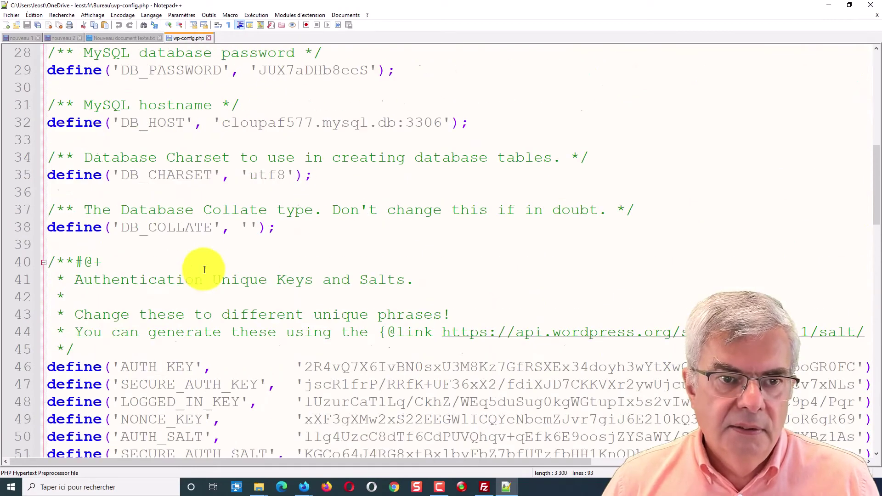
pyautogui.doubleClick(308, 235)
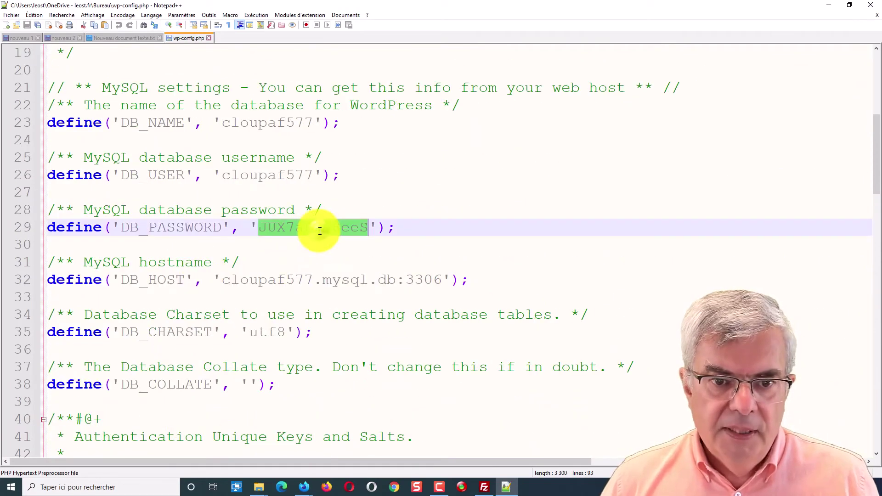
pyautogui.click(827, 6)
pyautogui.click(651, 196)
pyautogui.click(502, 217)
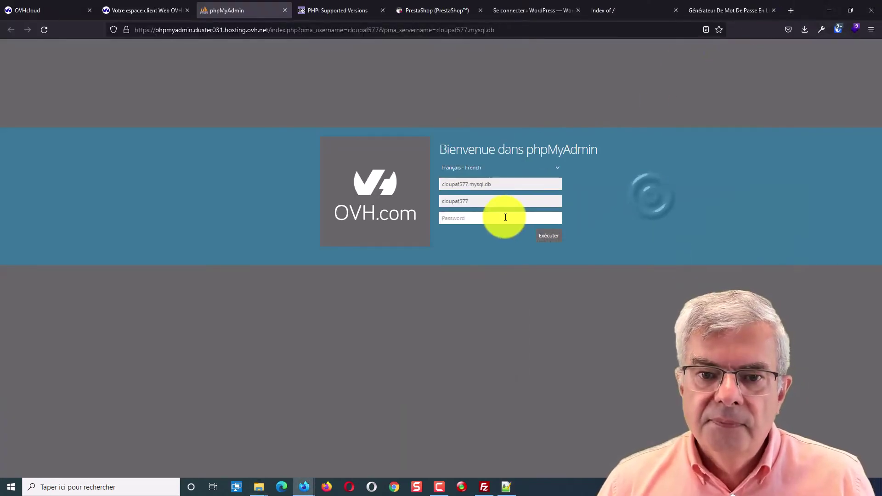
# Log in to phpMyAdmin with the pasted database password and save the login in the browser
pyautogui.hotkey('ctrl', 'v')
pyautogui.click(554, 236)
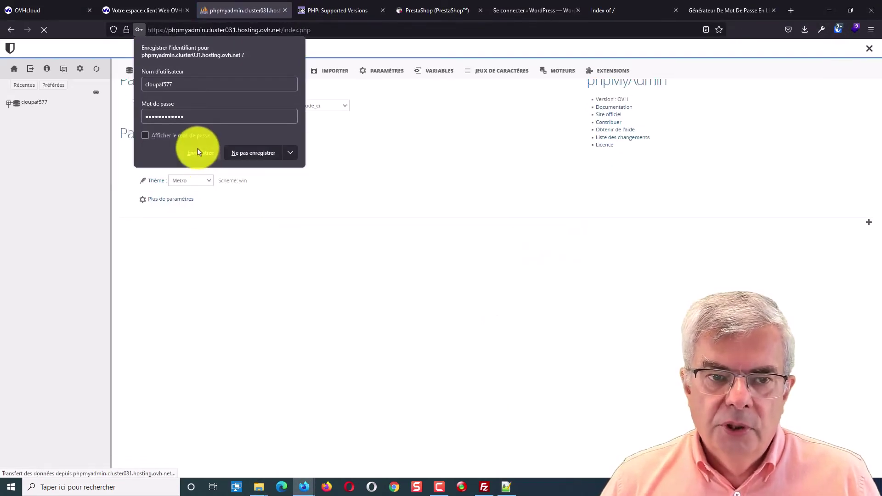
pyautogui.click(201, 152)
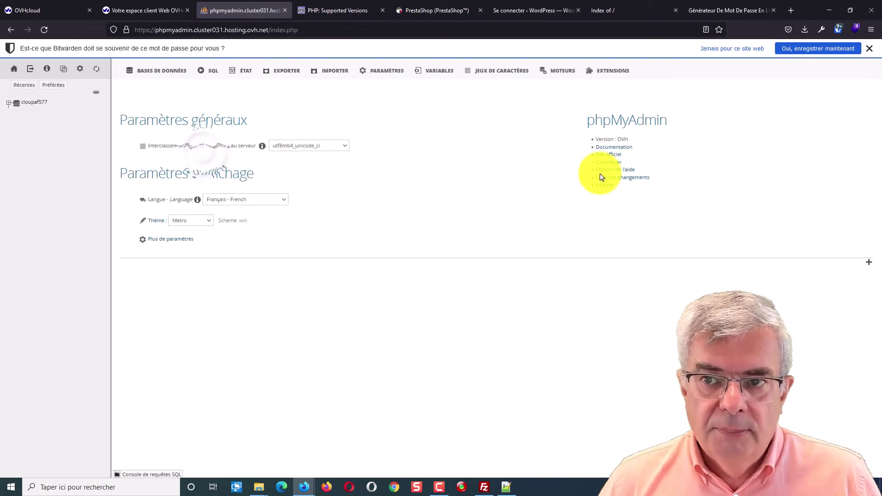
pyautogui.click(813, 49)
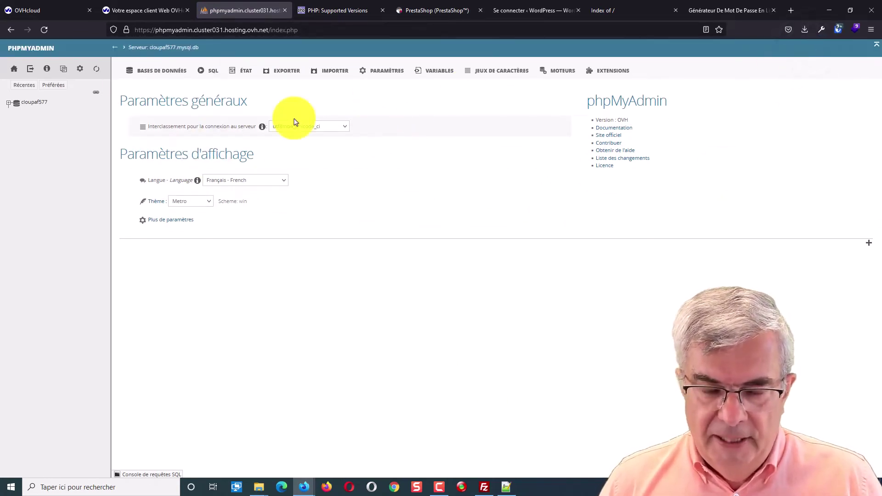
# List the databases, view cloupaf577's 12 mod130_ tables, then return to the OVHcloud client area
pyautogui.click(164, 48)
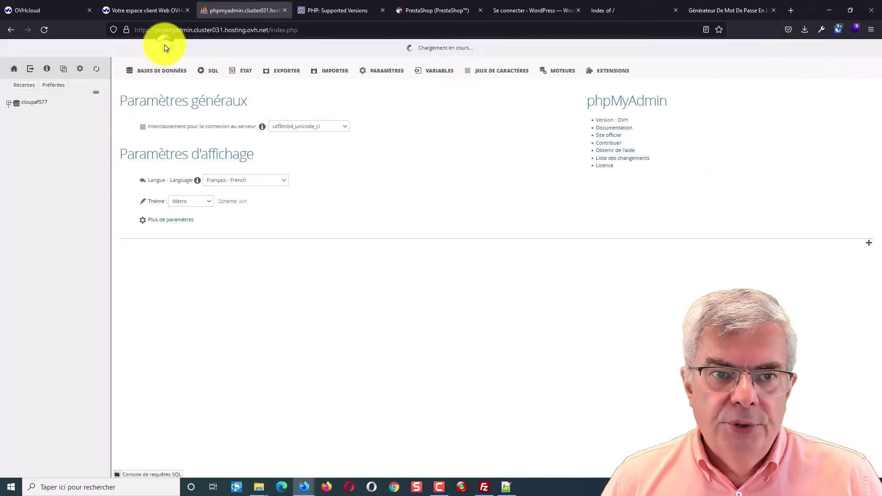
pyautogui.click(177, 73)
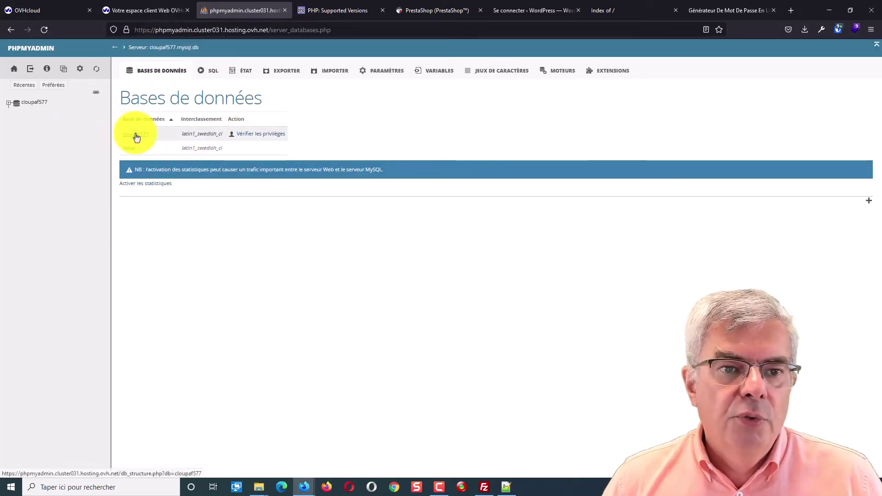
pyautogui.click(134, 135)
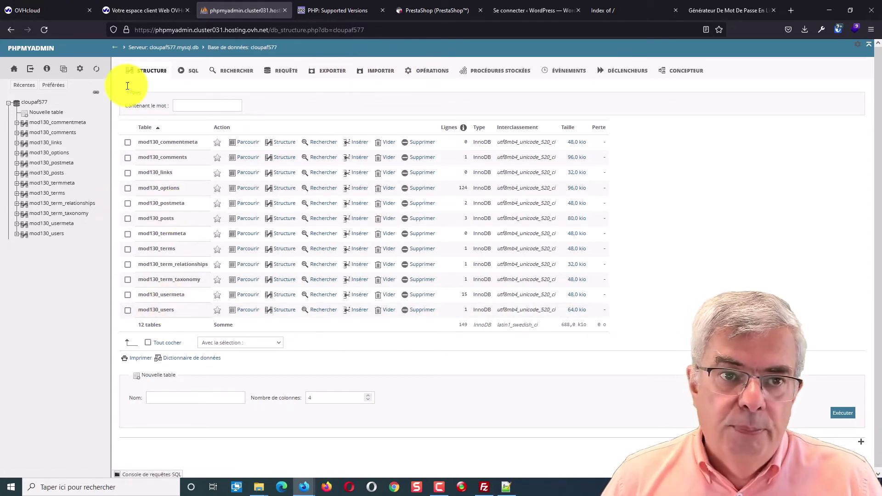
pyautogui.click(139, 12)
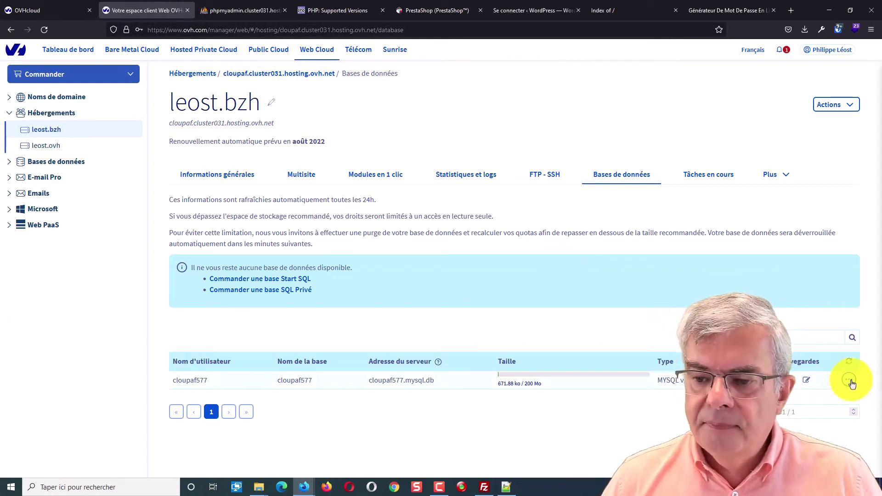
pyautogui.click(804, 381)
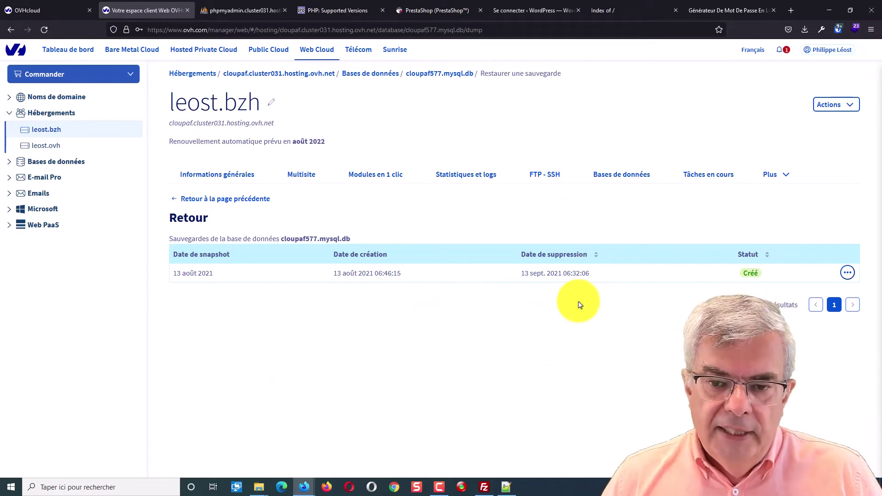
pyautogui.click(849, 272)
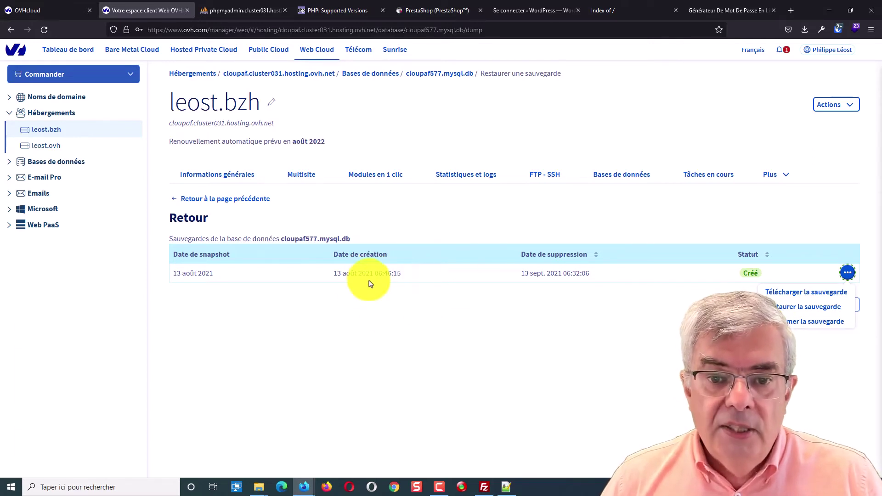
pyautogui.click(638, 321)
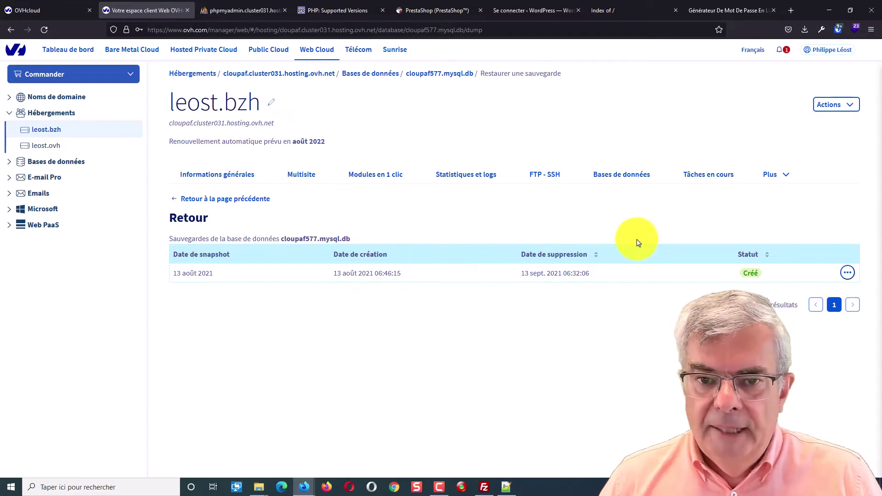
pyautogui.click(618, 177)
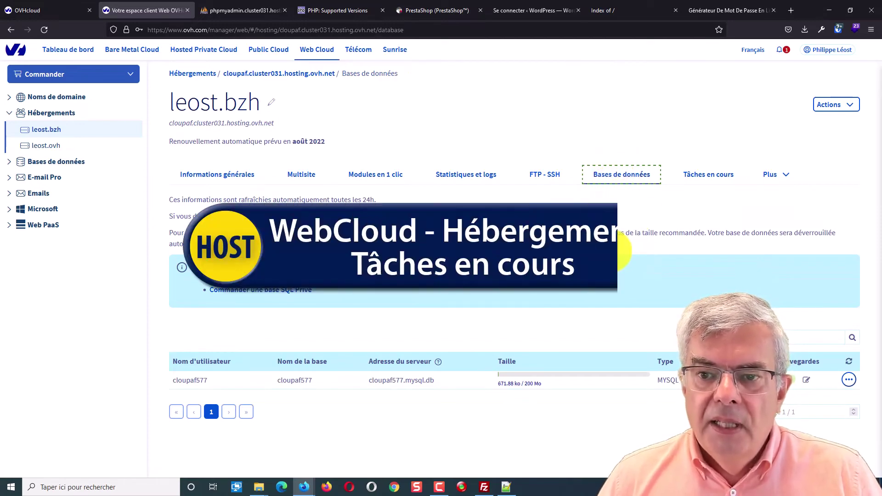
# View ongoing tasks, then the Scripts e-mail page showing 0 e-mails sent and 0 in error
pyautogui.click(707, 176)
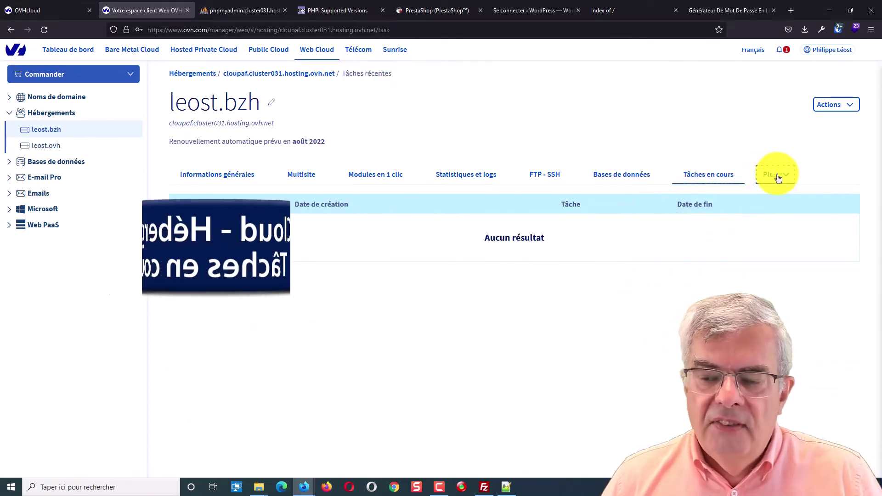
pyautogui.click(776, 176)
pyautogui.click(755, 205)
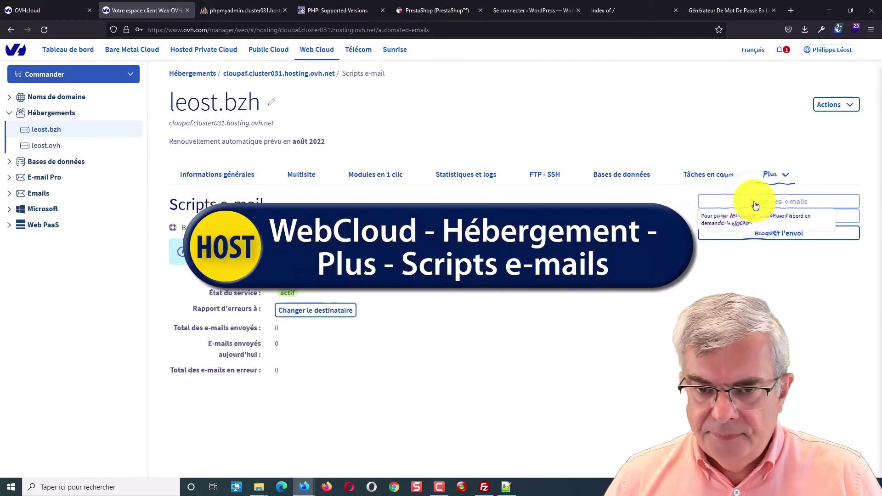
pyautogui.scroll(-2, 391, 293)
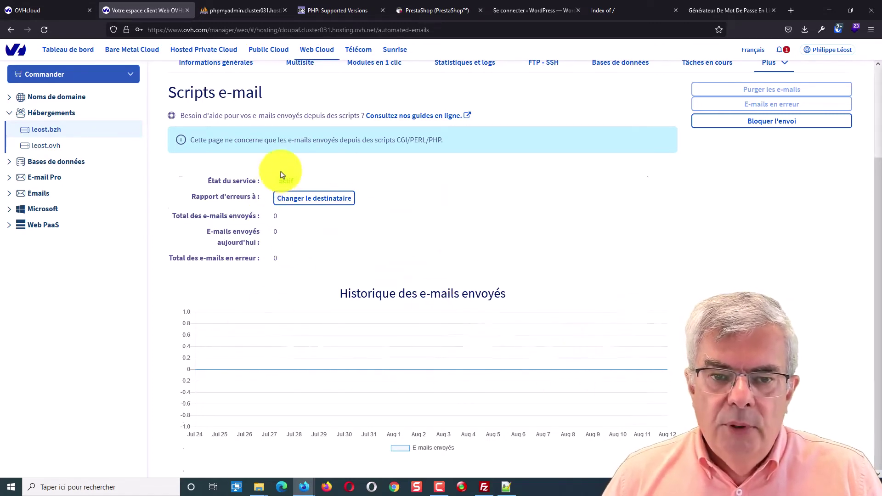
pyautogui.scroll(3, 282, 173)
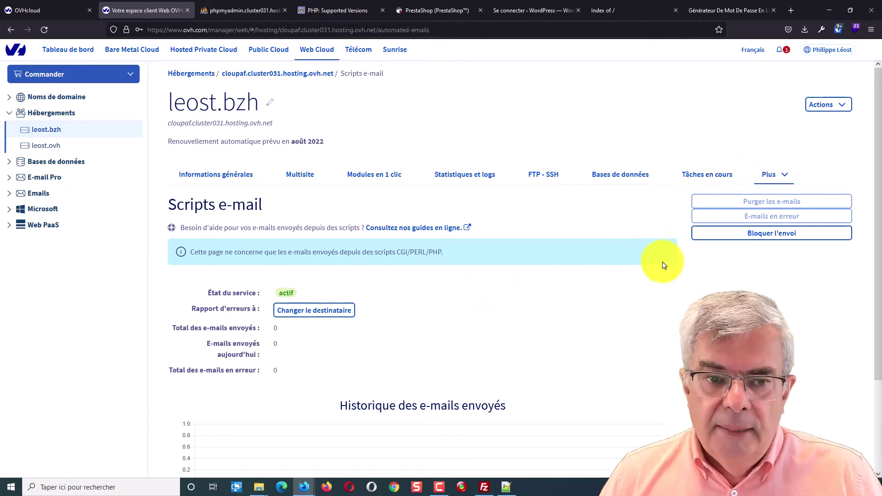
pyautogui.click(771, 177)
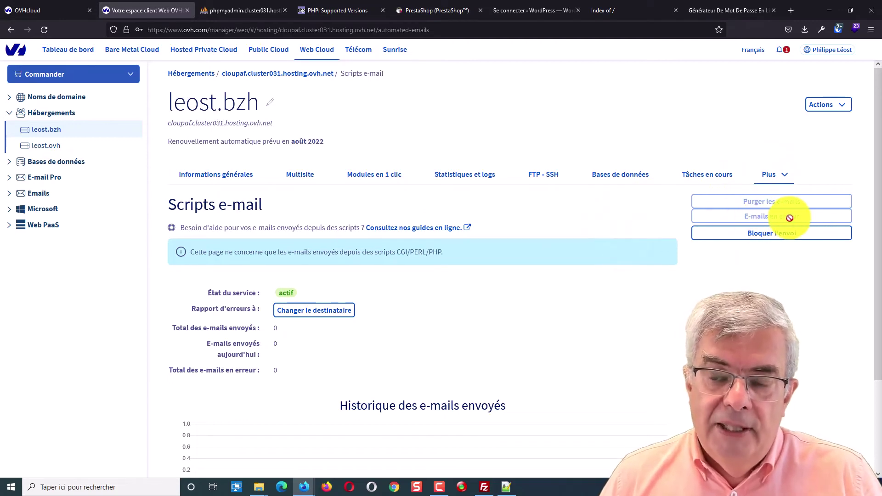
# Open the Cron page via Plus, start and cancel a new scheduled task, then reopen Plus
pyautogui.click(778, 182)
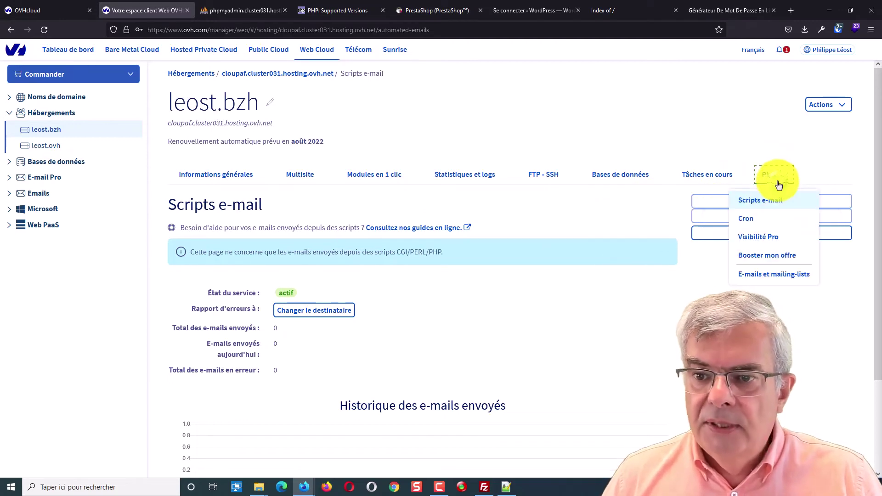
pyautogui.click(757, 222)
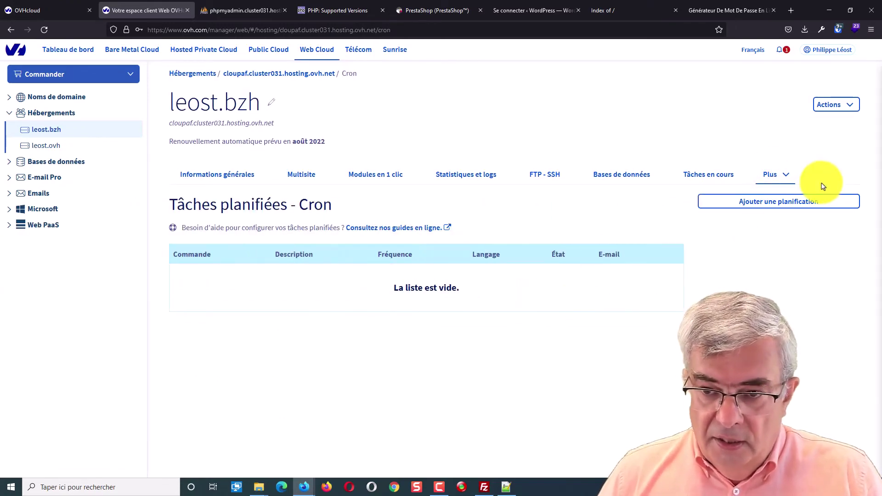
pyautogui.click(792, 207)
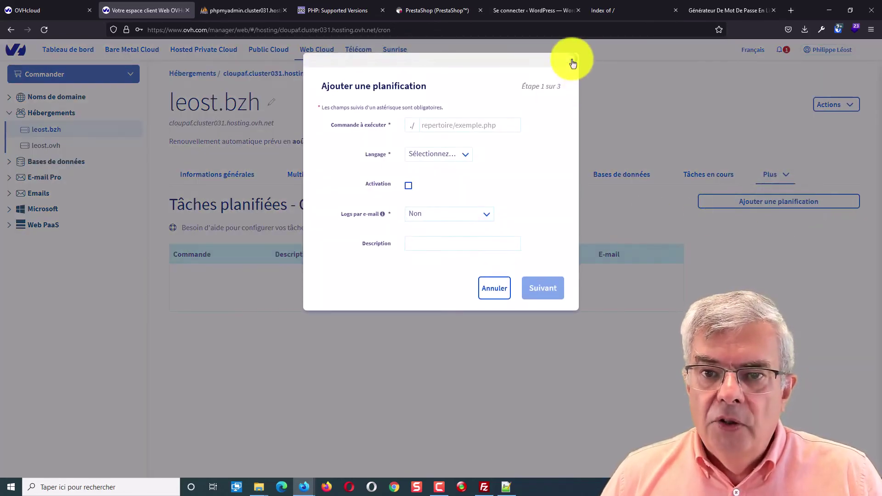
pyautogui.click(570, 61)
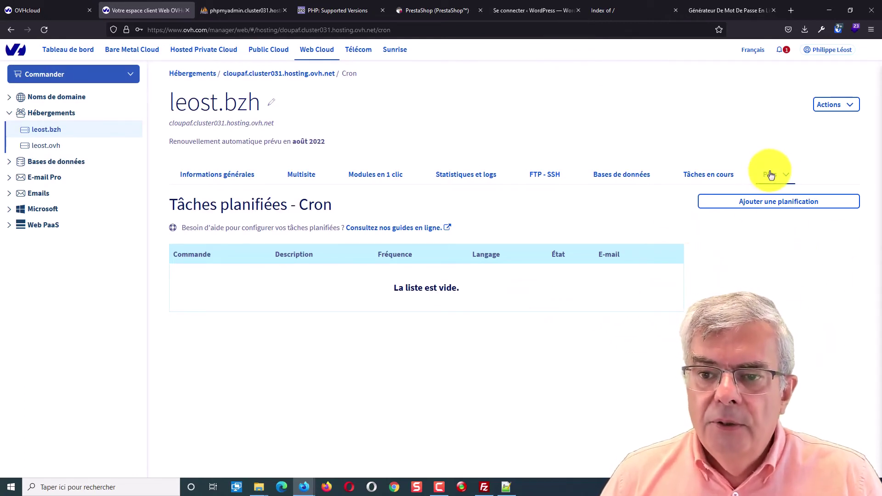
pyautogui.click(784, 179)
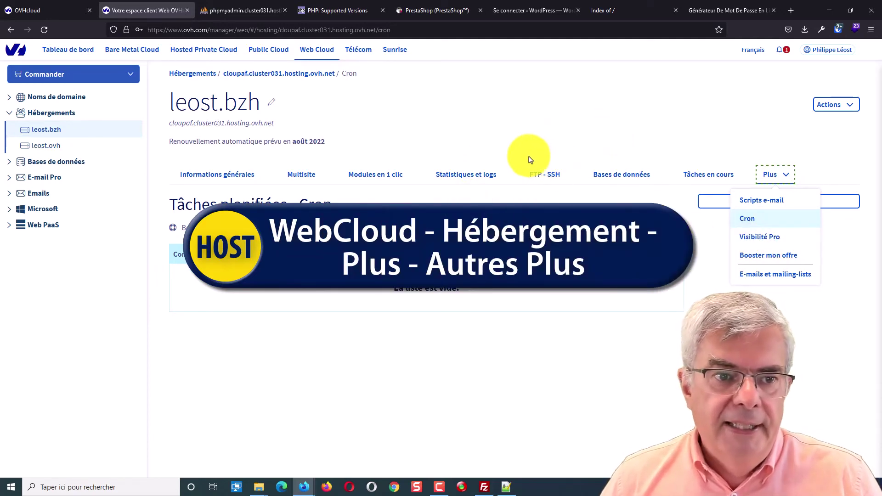
# Check leost.bzh's Emails tab, then open leost.ovh's overview: MXPLAN 2, 0 of 2 accounts
pyautogui.click(7, 194)
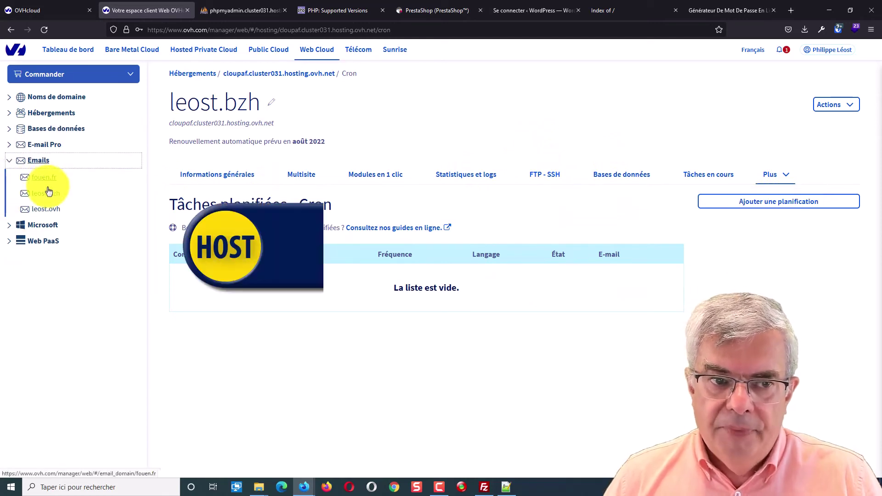
pyautogui.click(50, 194)
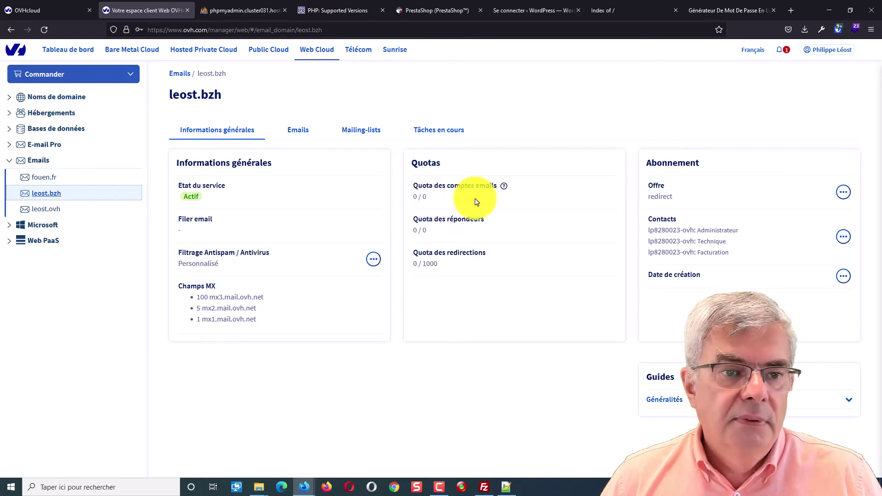
pyautogui.click(304, 133)
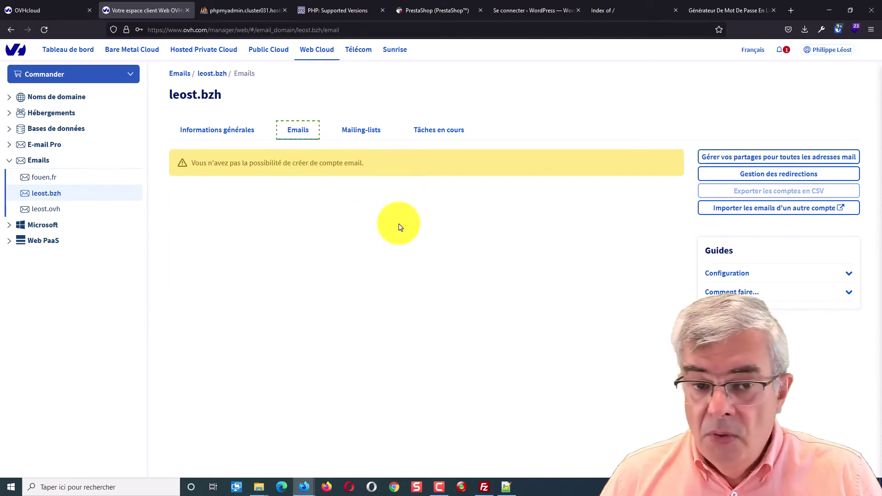
pyautogui.click(44, 209)
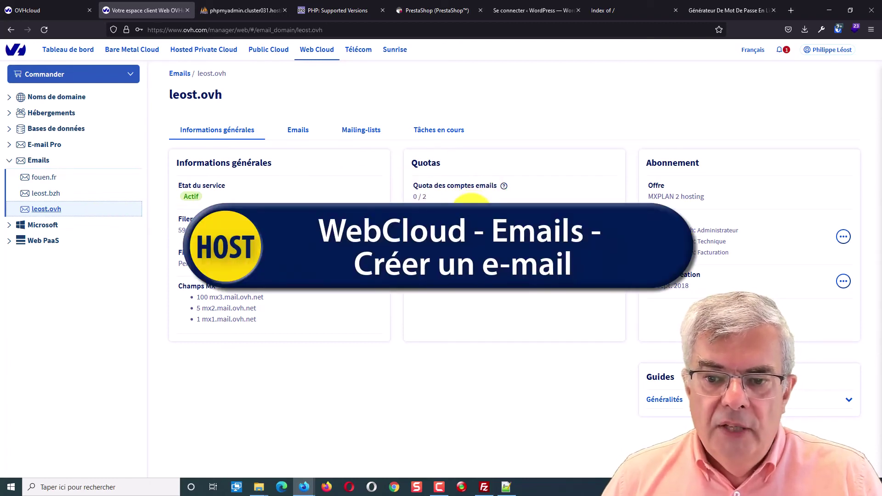
pyautogui.click(296, 130)
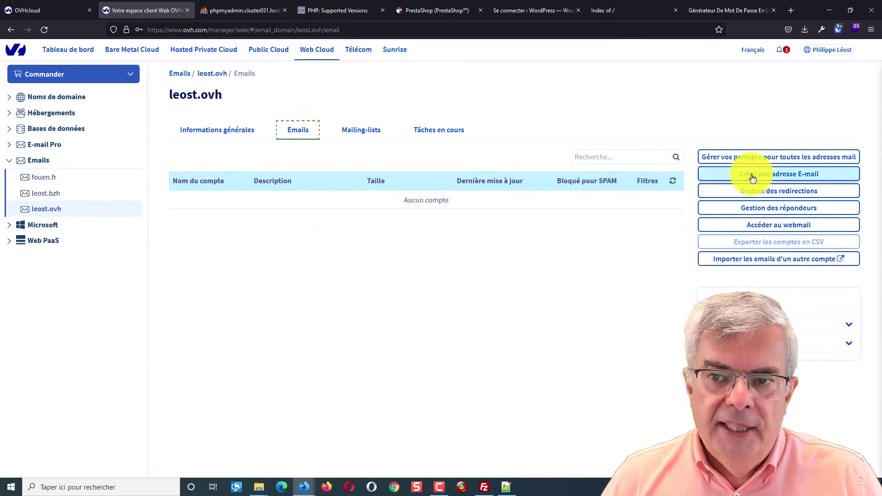
pyautogui.click(753, 176)
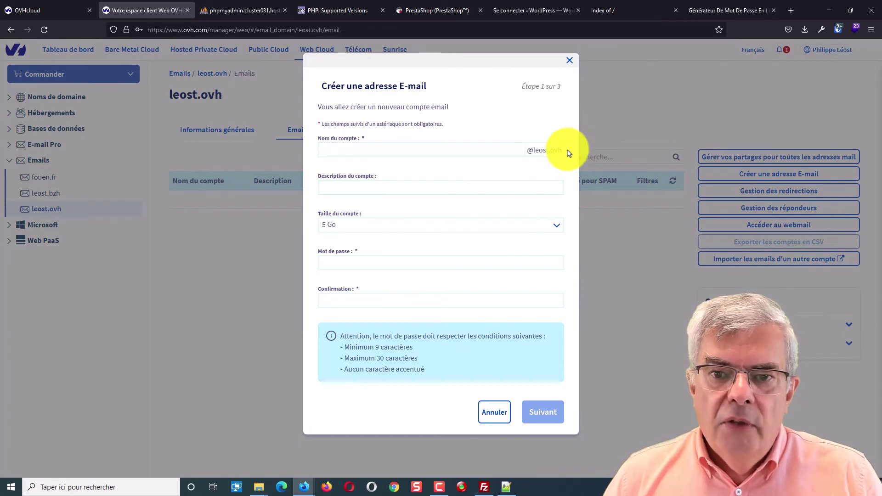
pyautogui.click(474, 149)
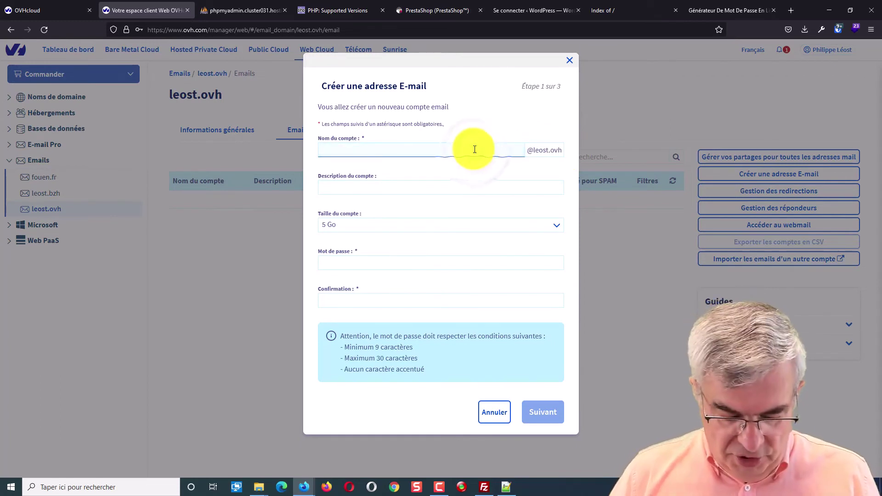
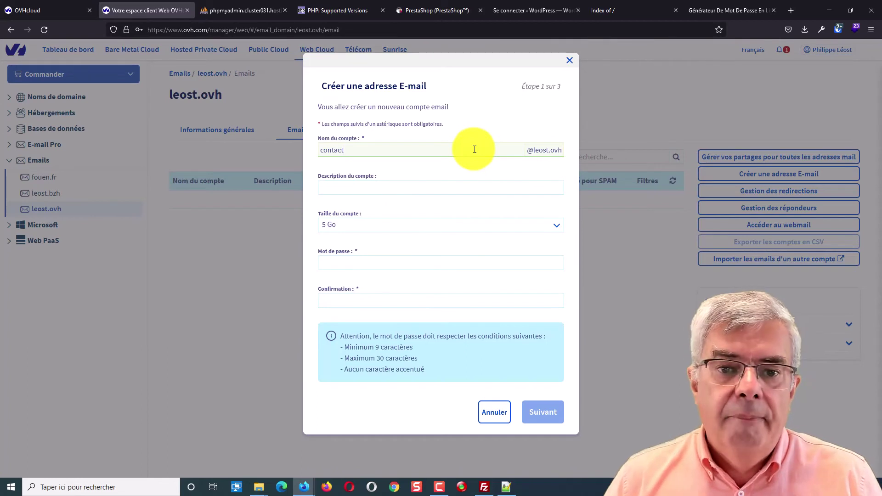
pyautogui.click(413, 185)
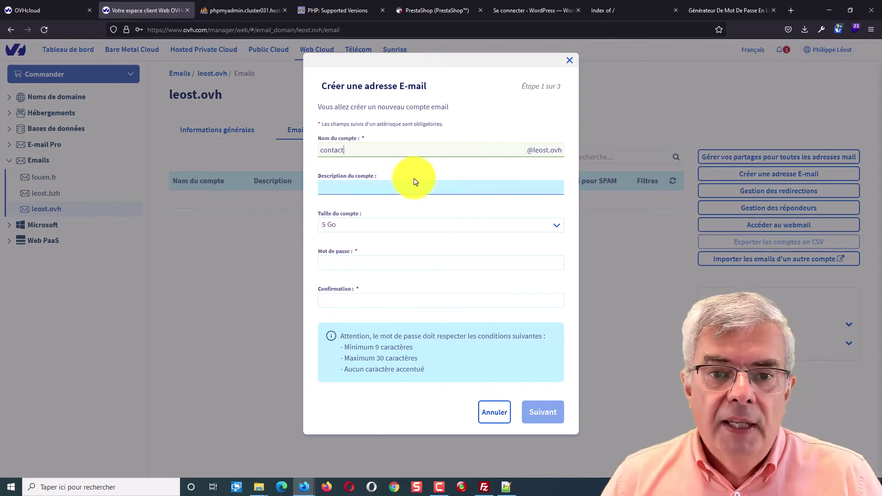
pyautogui.click(352, 190)
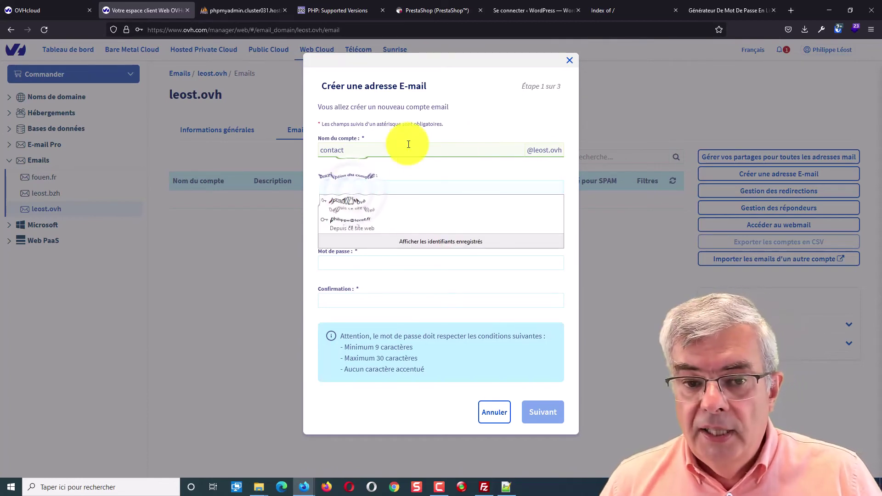
pyautogui.click(507, 124)
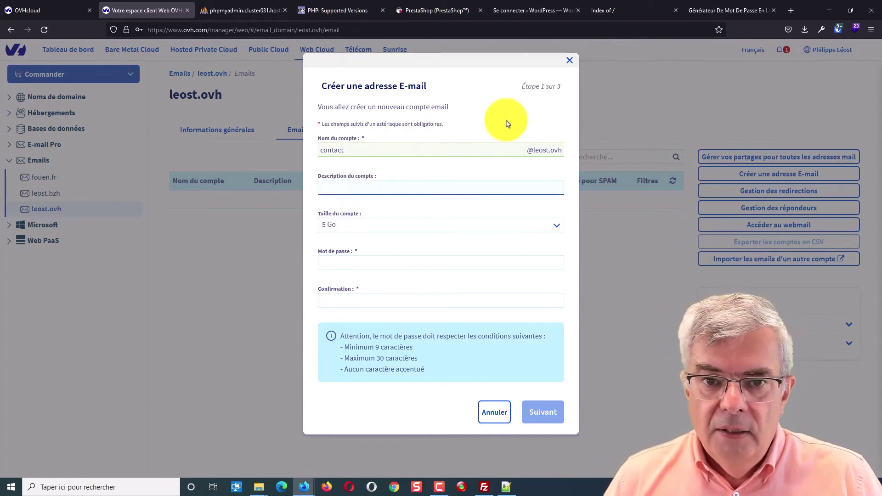
pyautogui.click(479, 151)
pyautogui.click(326, 180)
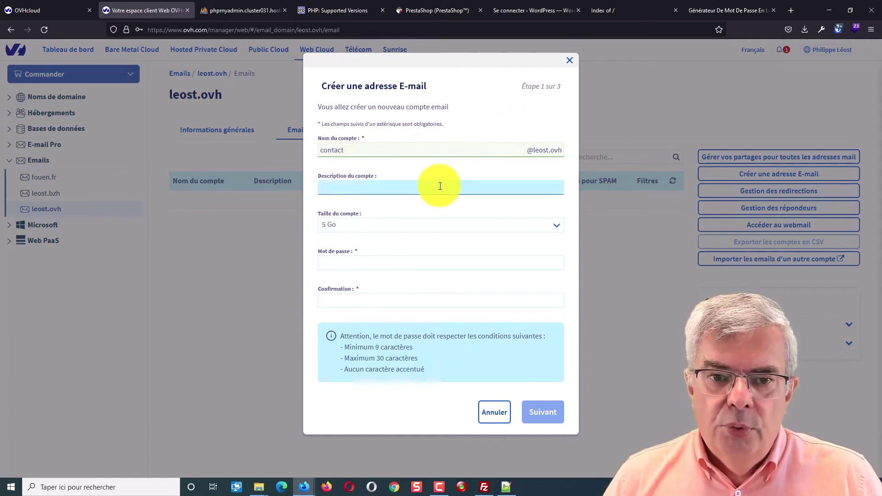
pyautogui.click(344, 226)
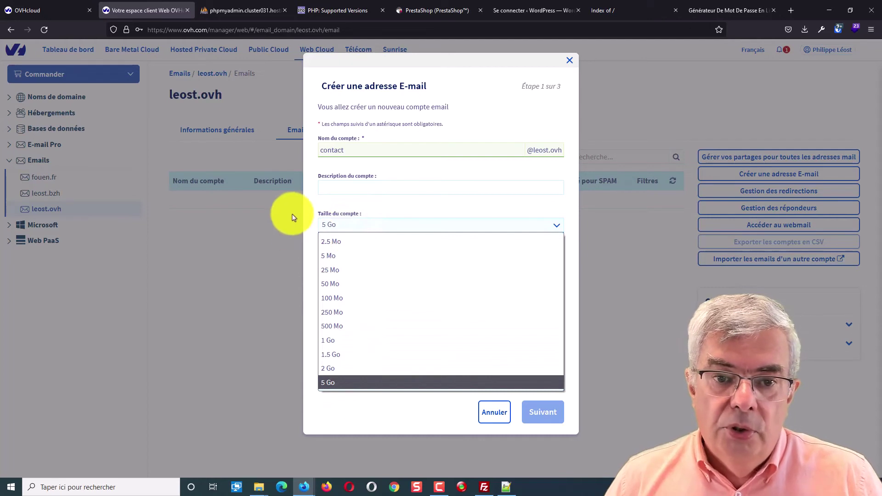
pyautogui.click(312, 219)
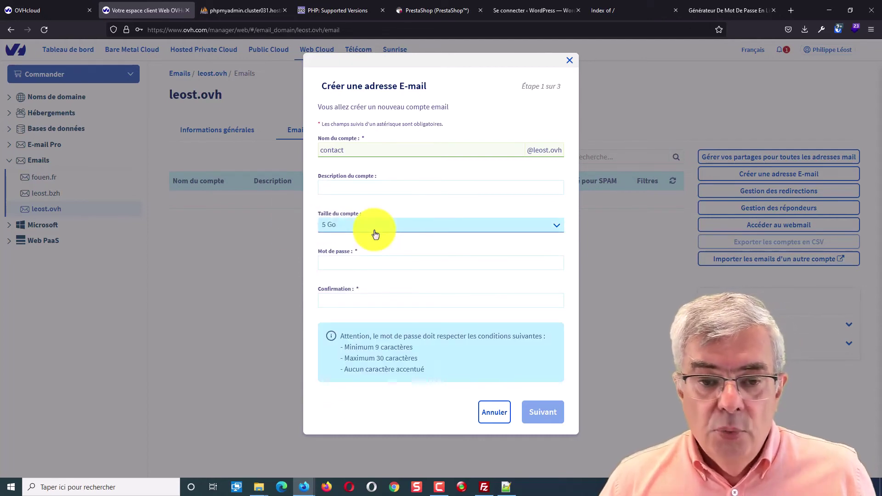
# Generate a fresh 16-character password on motdepasse.xyz and select it for copying
pyautogui.click(379, 261)
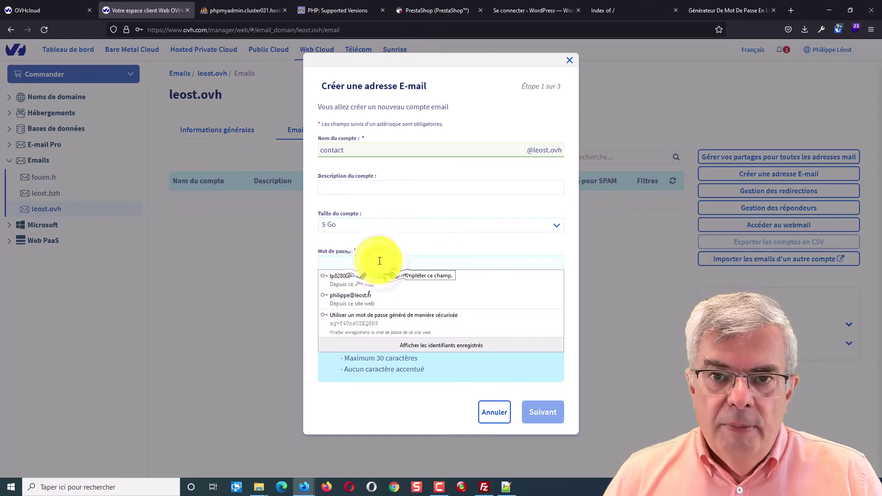
pyautogui.click(732, 10)
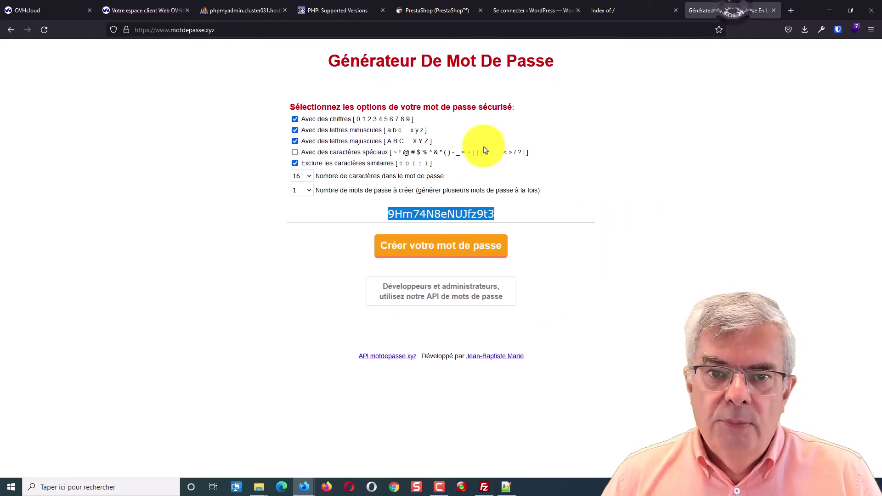
pyautogui.click(456, 246)
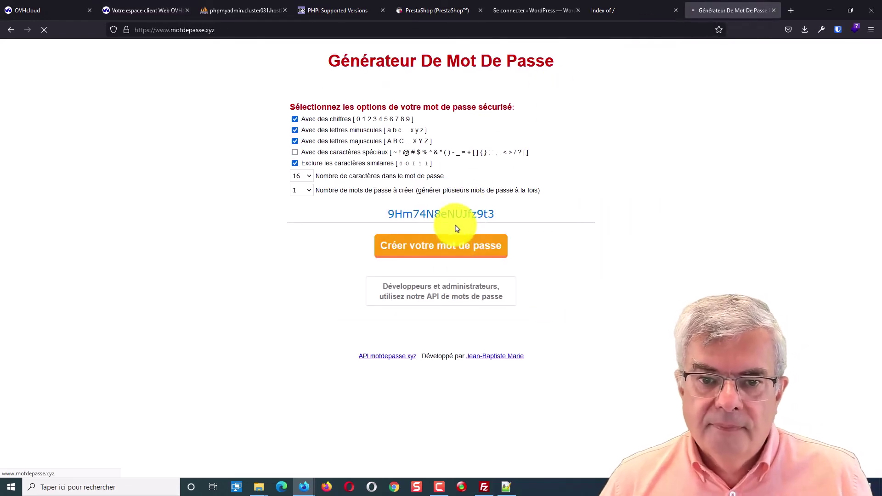
pyautogui.doubleClick(450, 213)
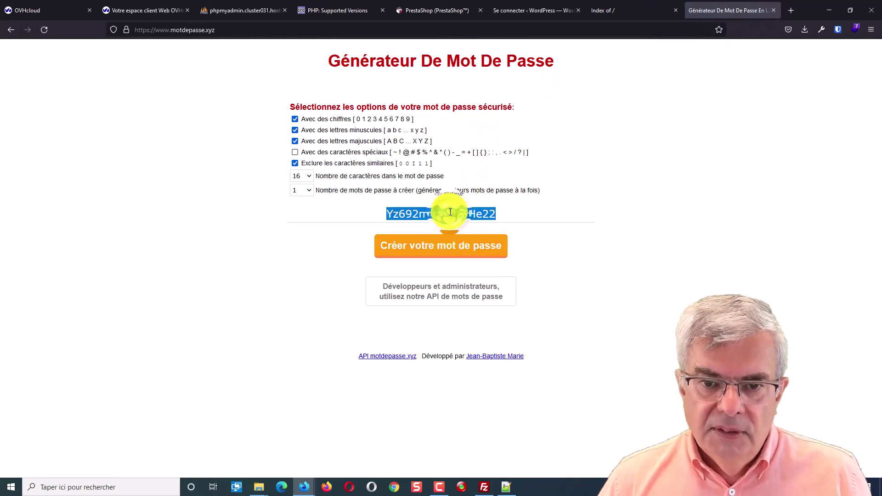
pyautogui.click(120, 10)
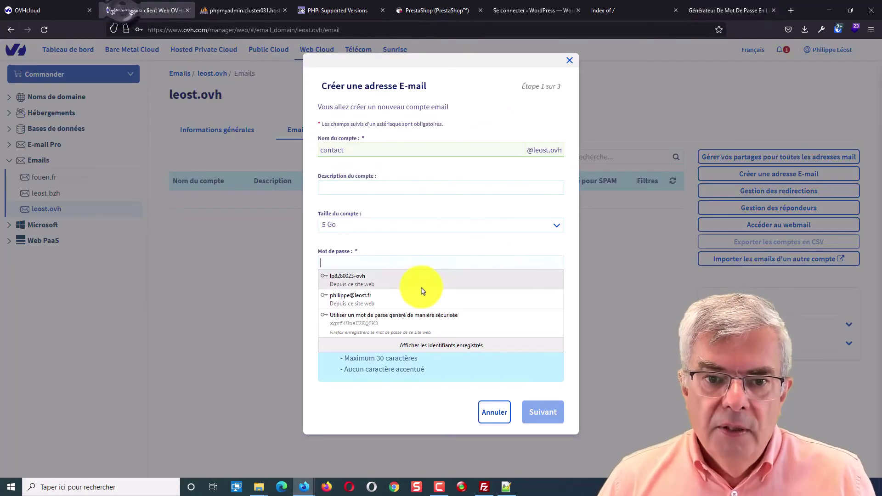
pyautogui.hotkey('ctrl', 'v')
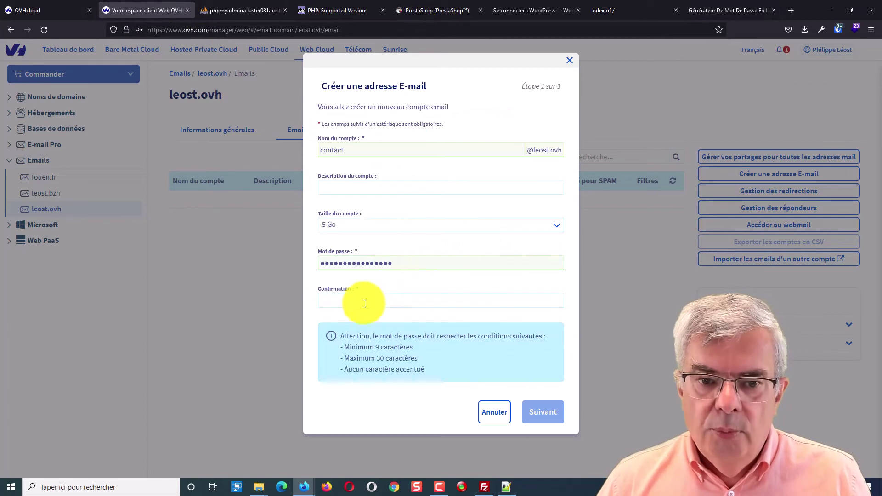
pyautogui.click(365, 304)
pyautogui.hotkey('ctrl', 'v')
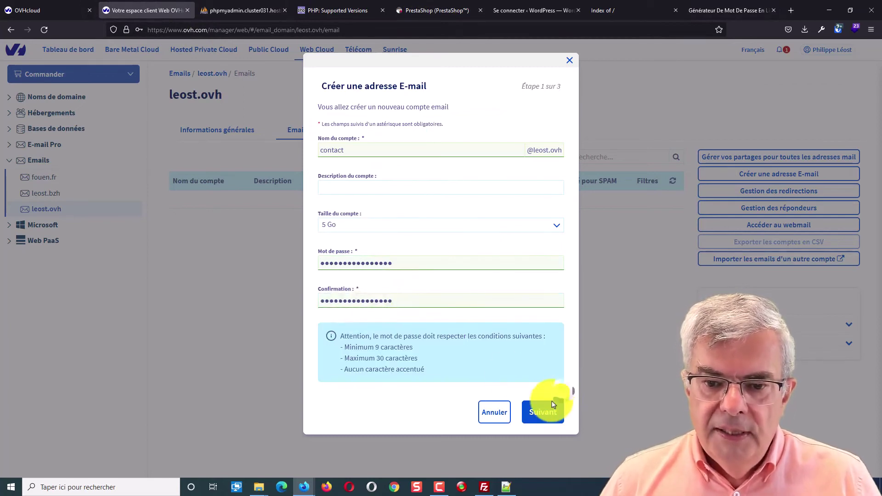
pyautogui.click(551, 416)
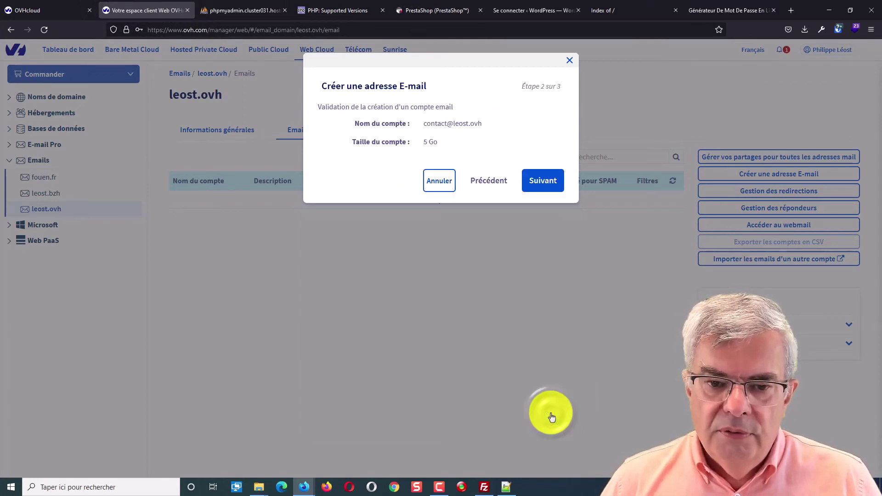
pyautogui.click(549, 183)
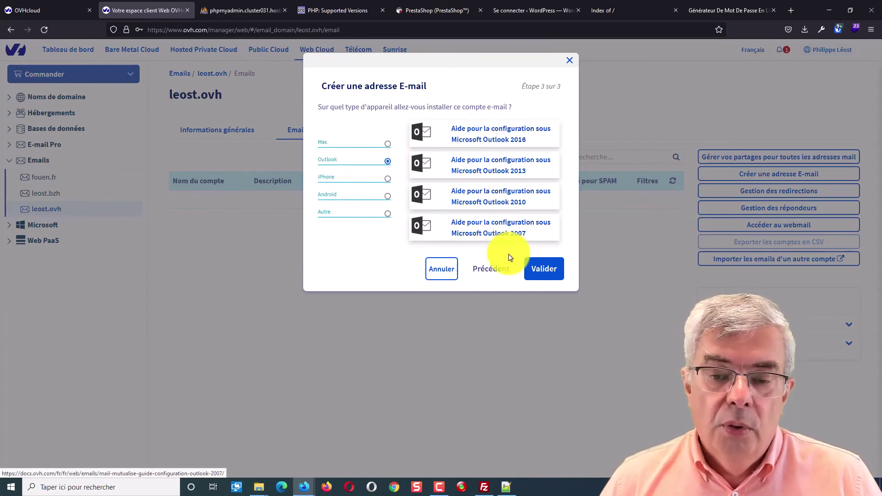
# Read the Outlook 2016 guide's ssl0.ovh.net IMAP/POP settings (ports 993/465), then return to the control panel
pyautogui.click(489, 141)
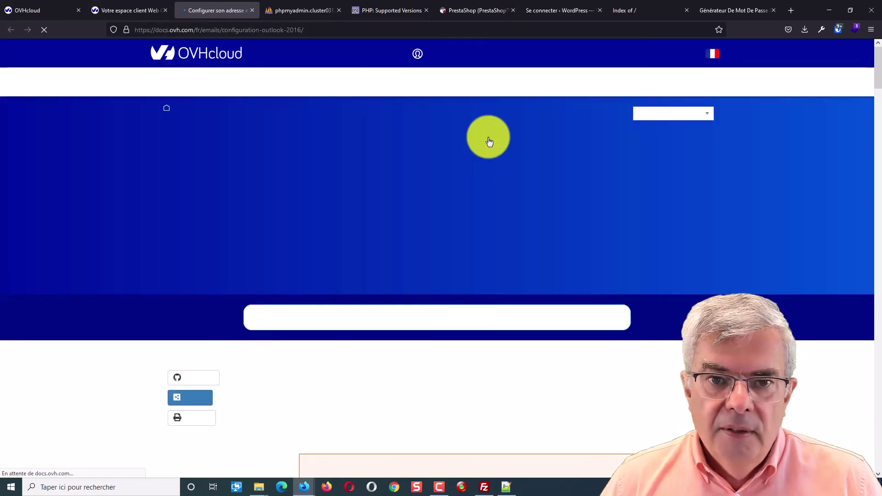
pyautogui.scroll(-4, 517, 203)
pyautogui.scroll(-12, 517, 203)
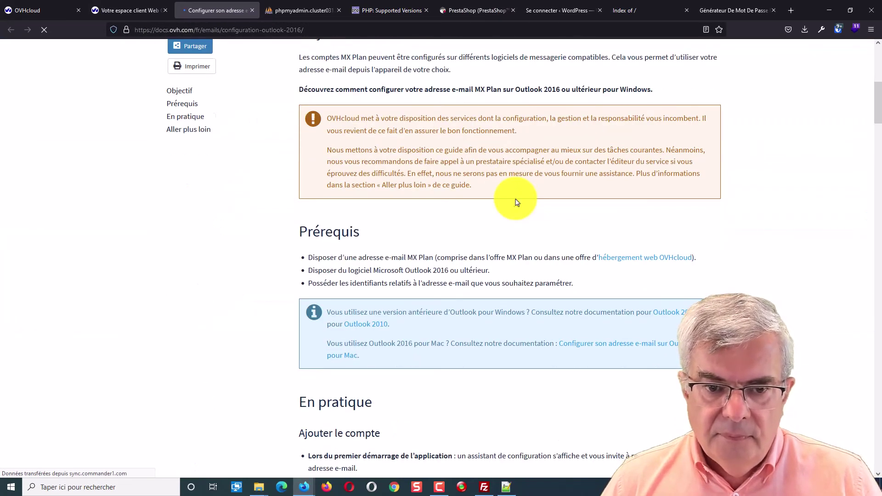
pyautogui.scroll(-5, 517, 202)
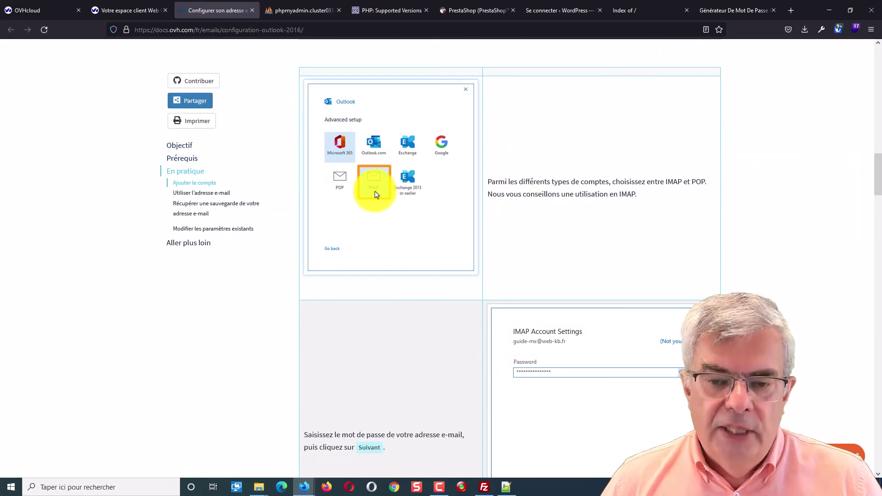
pyautogui.scroll(-6, 375, 194)
pyautogui.scroll(-9, 481, 104)
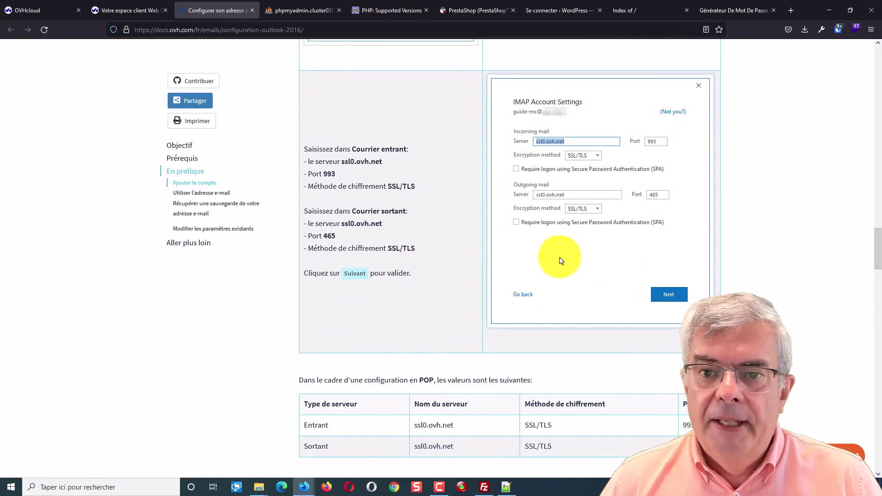
pyautogui.scroll(-4, 558, 168)
pyautogui.scroll(4, 558, 168)
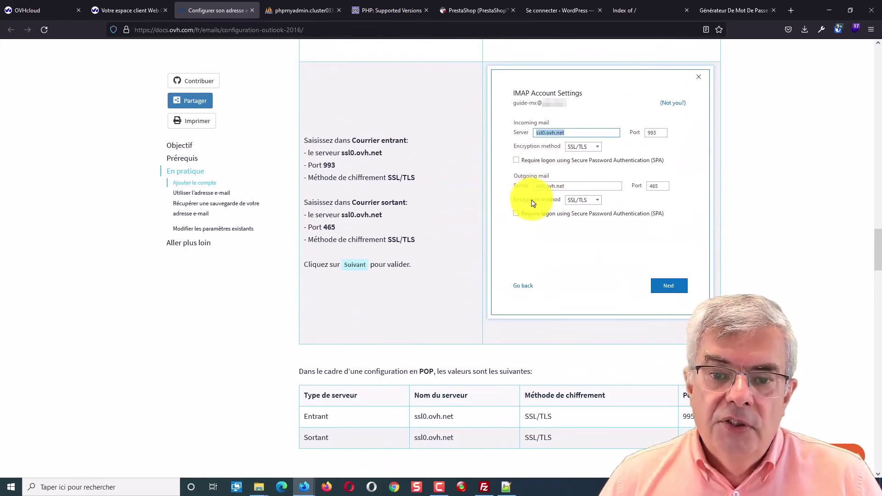
pyautogui.scroll(-3, 532, 198)
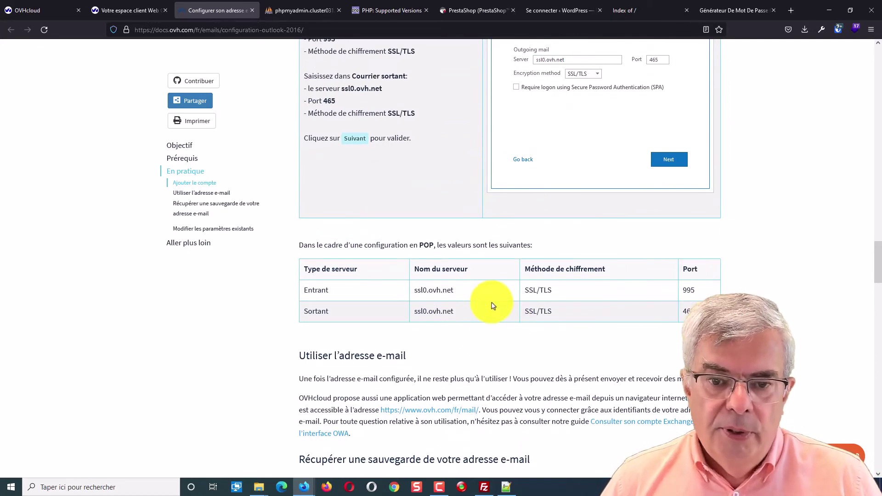
pyautogui.scroll(-4, 627, 292)
pyautogui.scroll(-12, 628, 294)
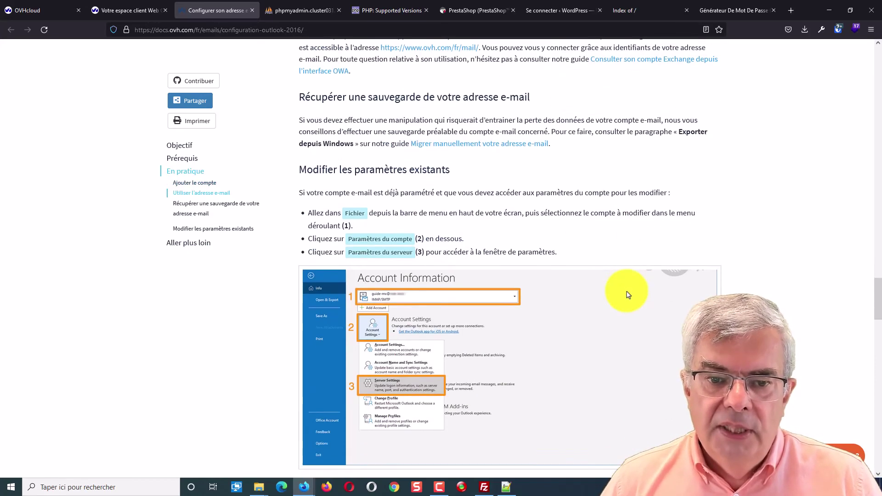
pyautogui.scroll(-6, 627, 294)
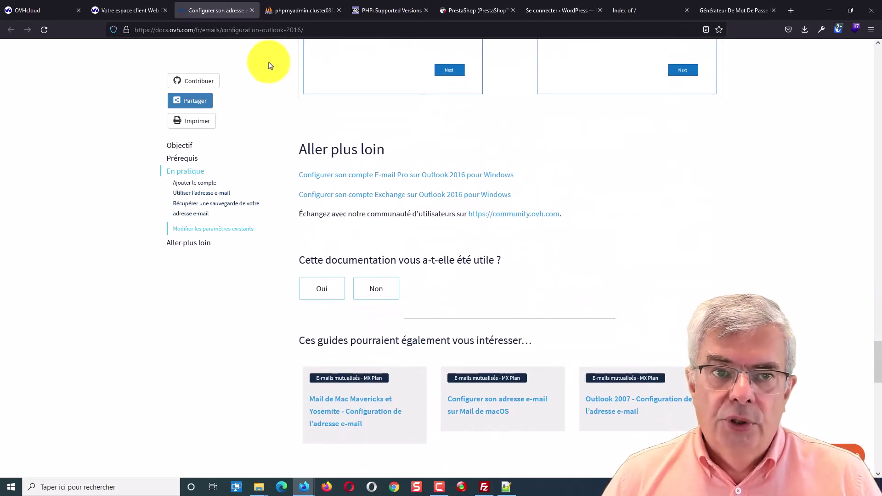
pyautogui.click(141, 12)
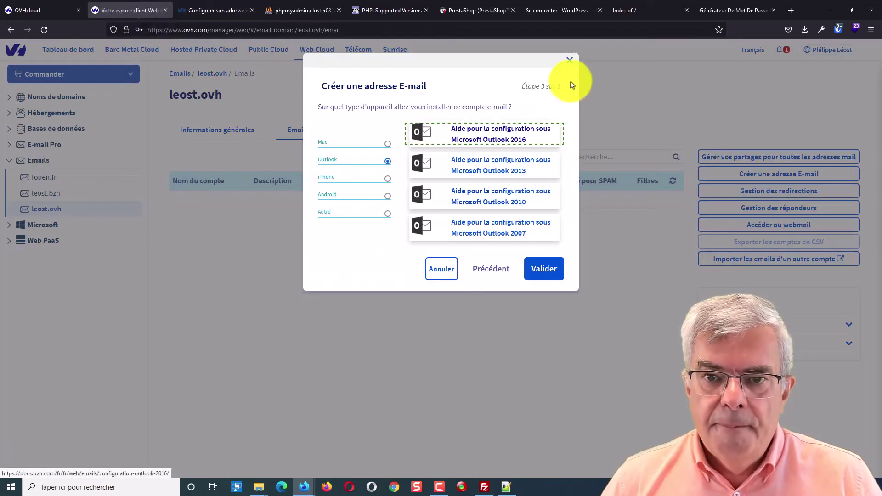
pyautogui.click(569, 64)
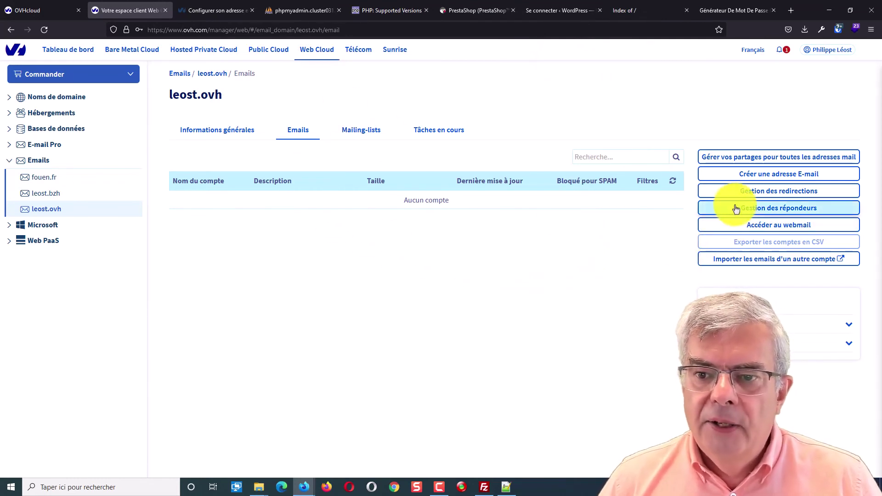
pyautogui.click(751, 190)
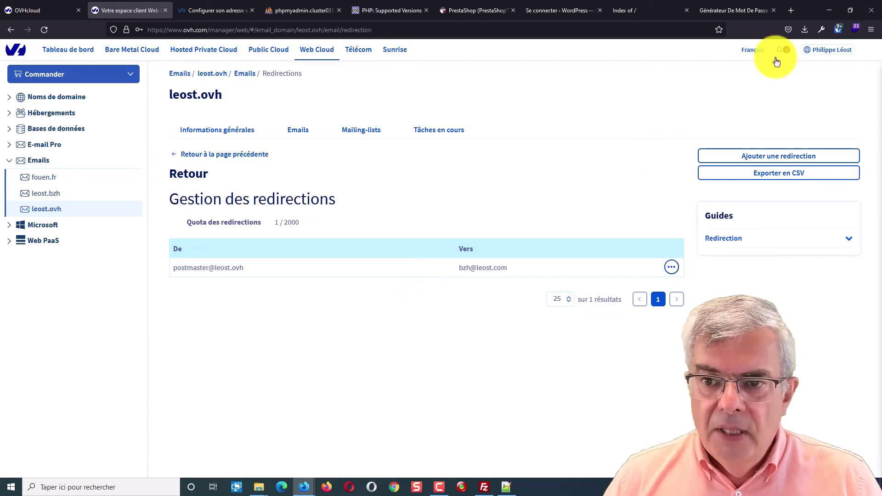
# Add a redirection from 'contact' to the owner's leost.fr address, choosing Conserver une copie du mail chez OVH
pyautogui.click(768, 159)
pyautogui.click(390, 166)
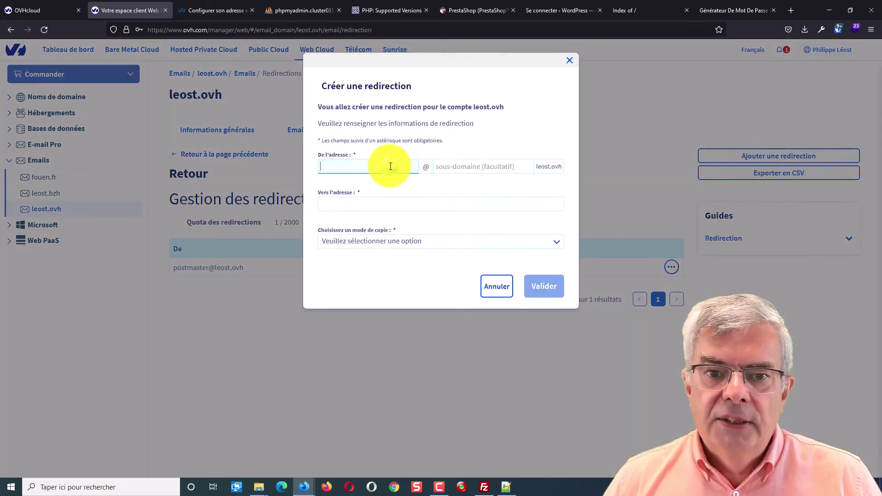
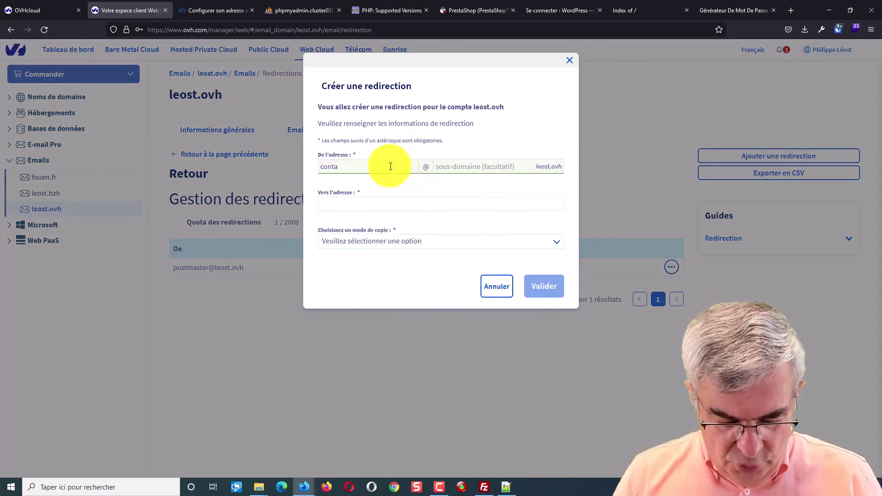
pyautogui.click(390, 204)
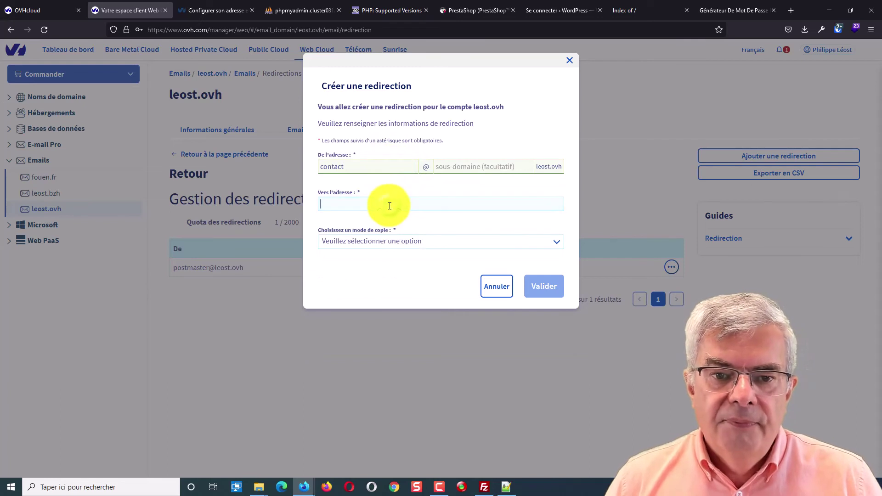
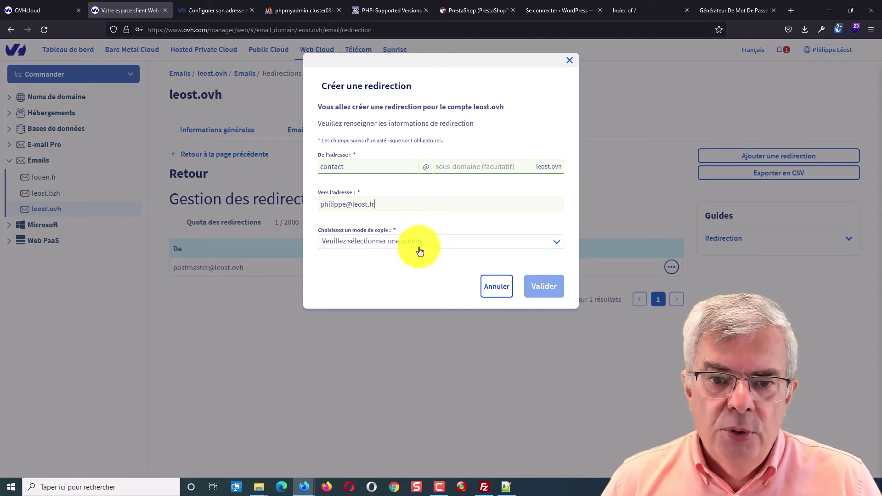
pyautogui.click(419, 242)
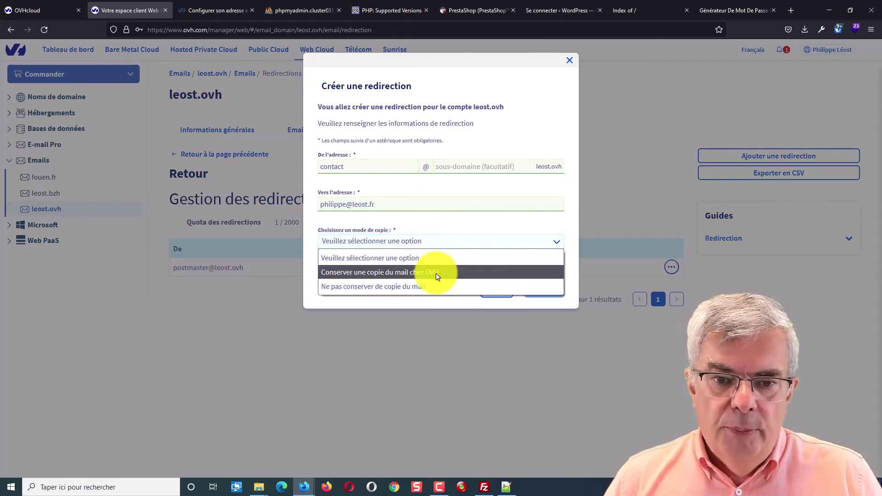
pyautogui.click(419, 273)
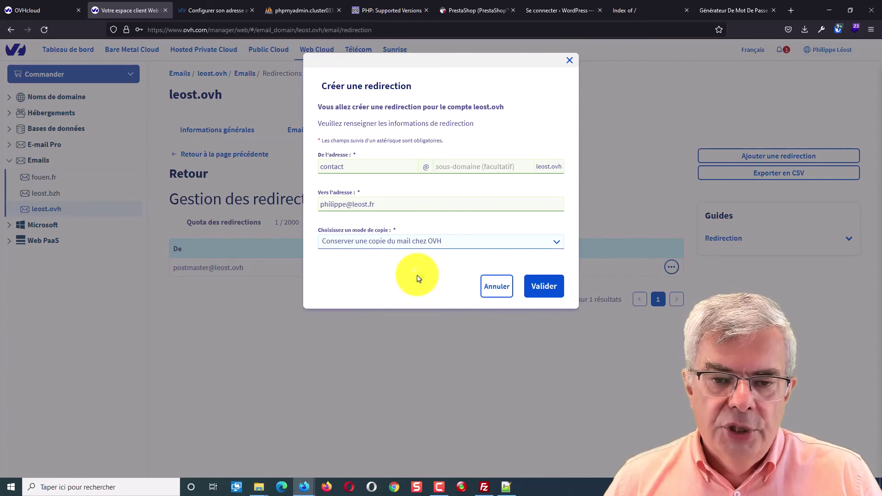
pyautogui.click(447, 247)
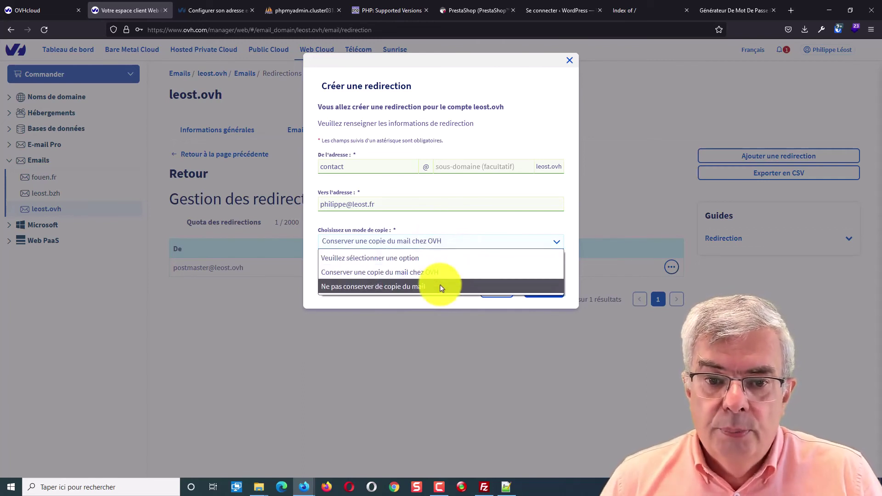
pyautogui.click(437, 304)
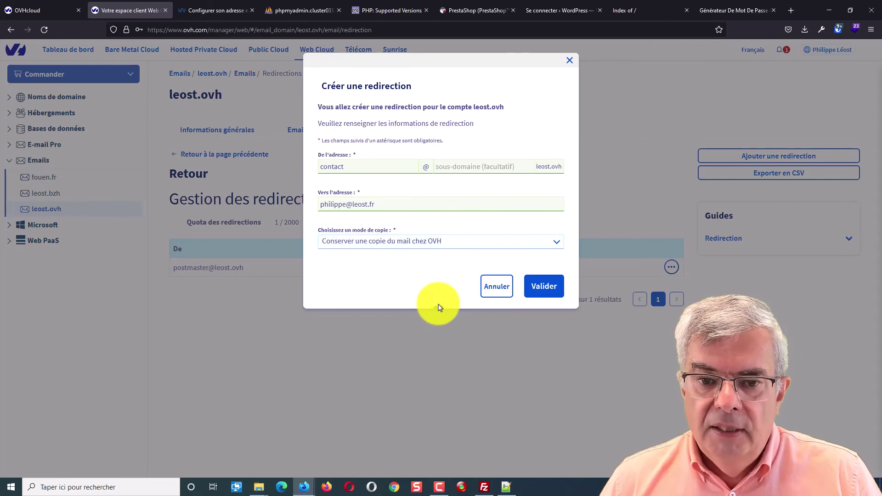
pyautogui.click(550, 290)
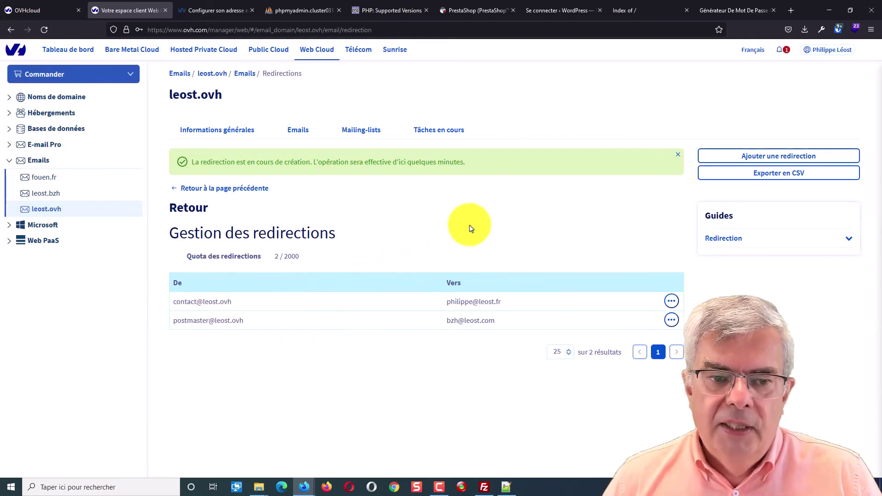
# Select the new redirection's target address, then return to the still-empty Emails accounts tab
pyautogui.moveTo(447, 302); pyautogui.dragTo(514, 288)
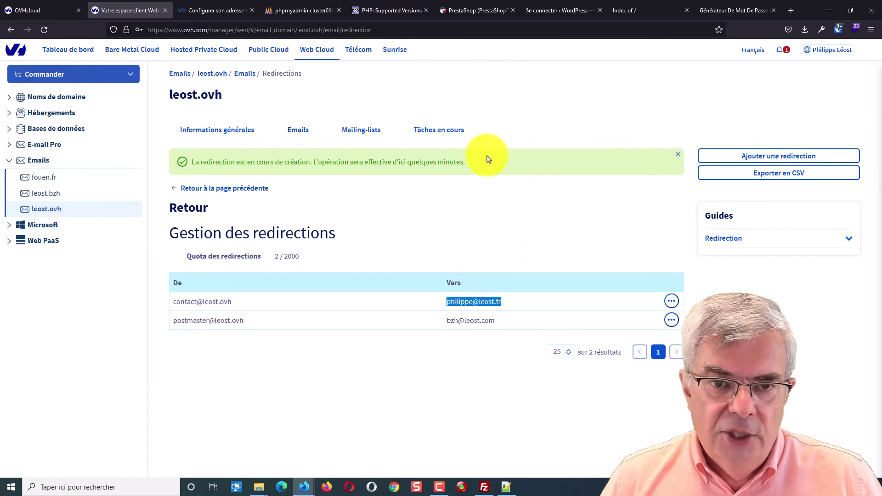
pyautogui.click(298, 131)
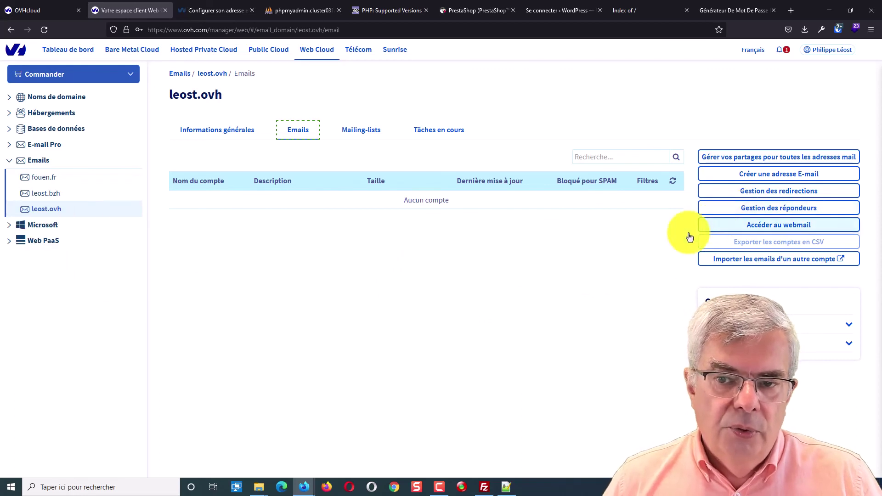
# Visit the Mailing-lists tab, then reload Emails to see the contact mailbox with its 5 Go quota
pyautogui.click(370, 135)
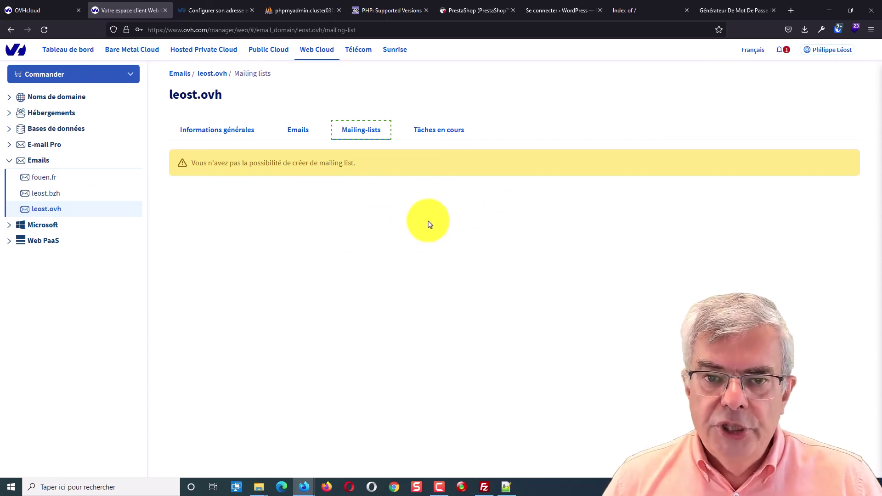
pyautogui.click(298, 131)
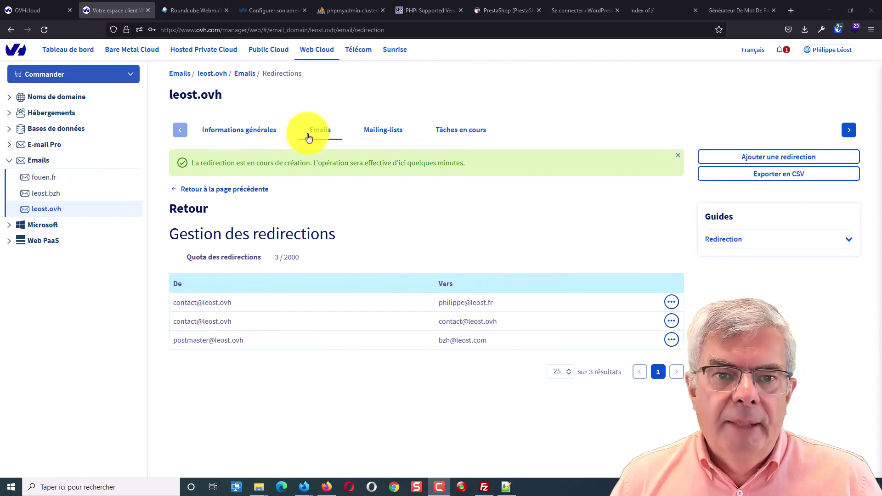
pyautogui.click(319, 130)
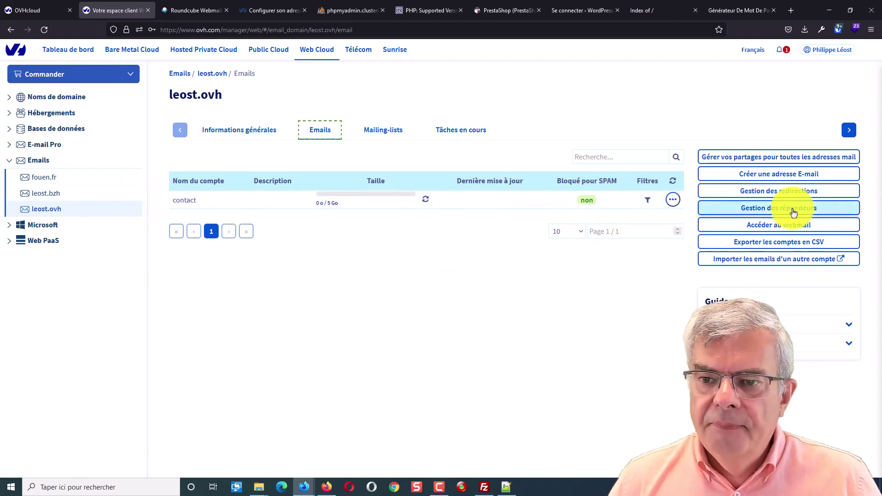
# Open the webmail from the control panel and log in with the contact mailbox password
pyautogui.click(792, 228)
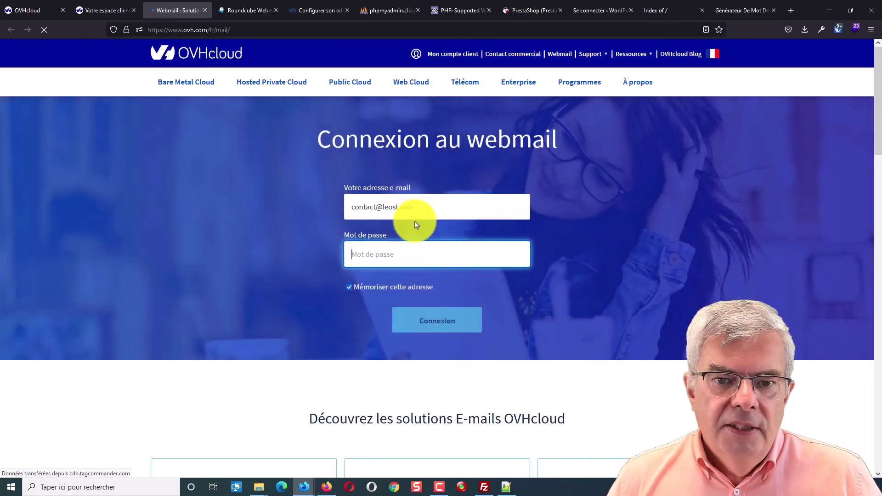
pyautogui.click(405, 255)
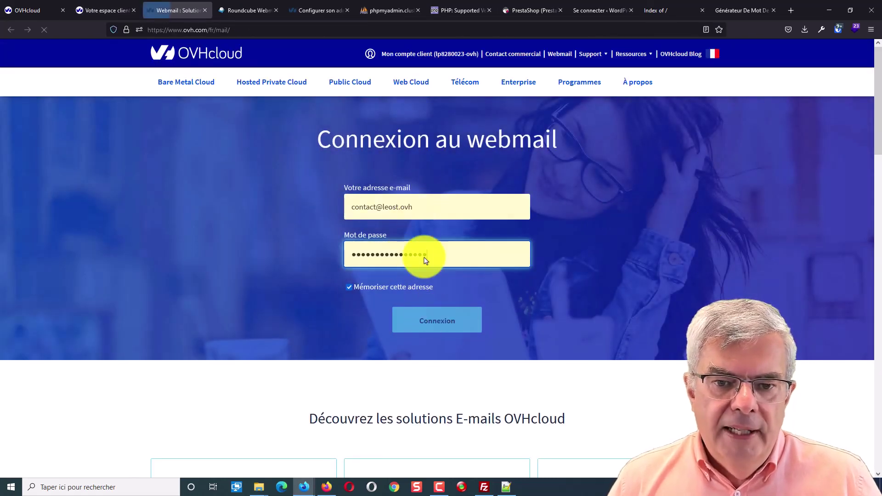
pyautogui.click(439, 319)
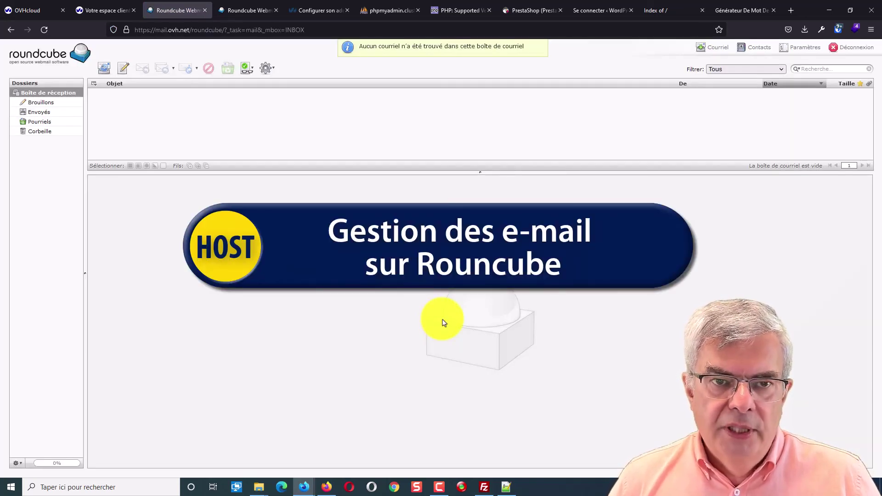
# Read the 'test' message ('Bonjour Contact ;-)'), refresh the inbox, and leave Compose without writing
pyautogui.click(439, 487)
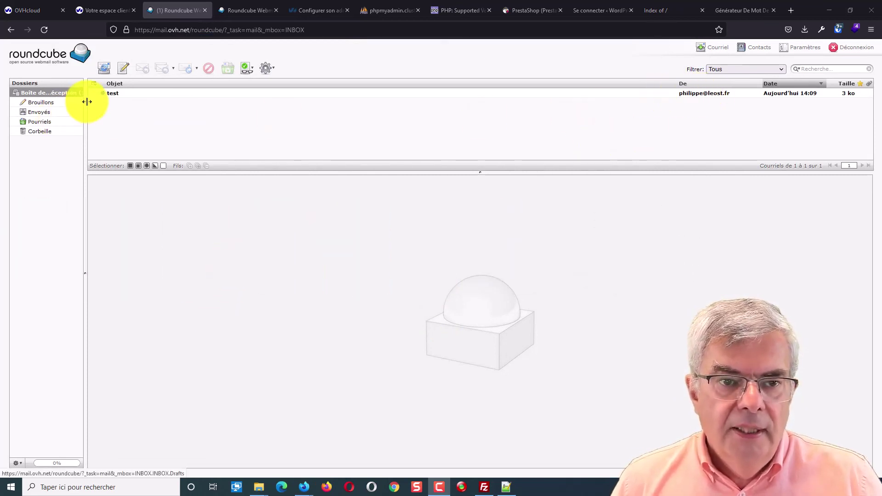
pyautogui.click(112, 94)
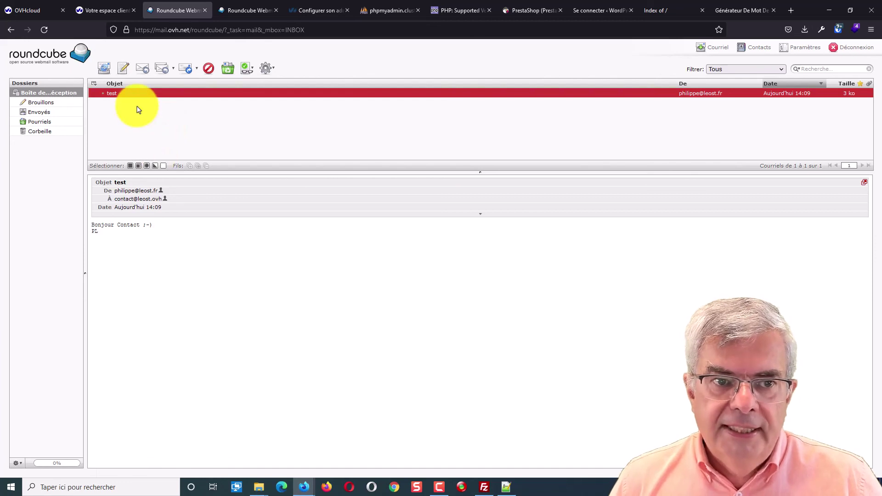
pyautogui.click(105, 72)
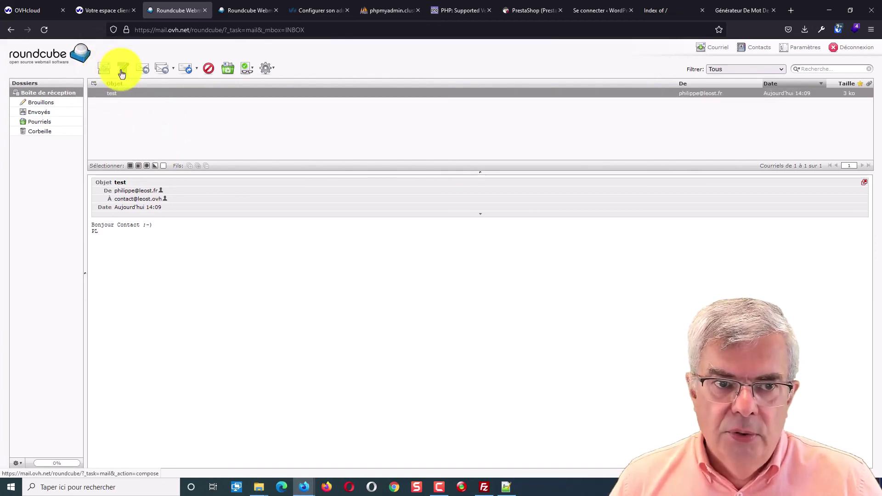
pyautogui.click(122, 73)
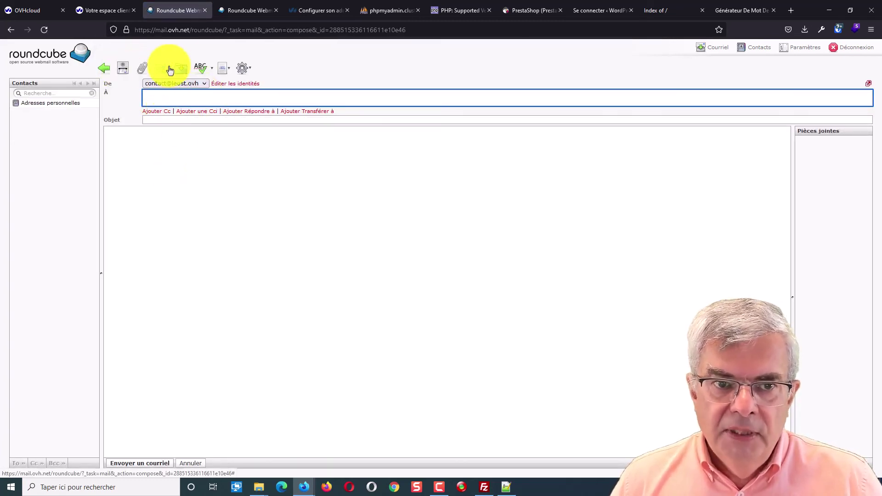
pyautogui.click(102, 70)
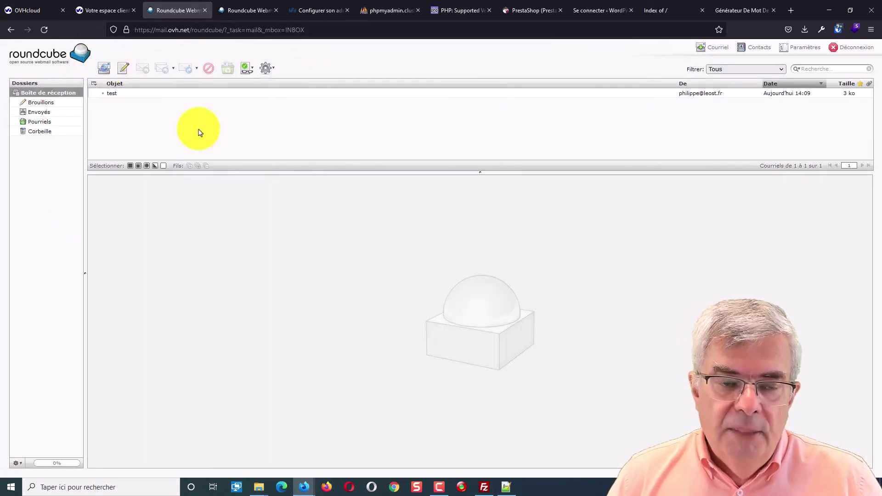